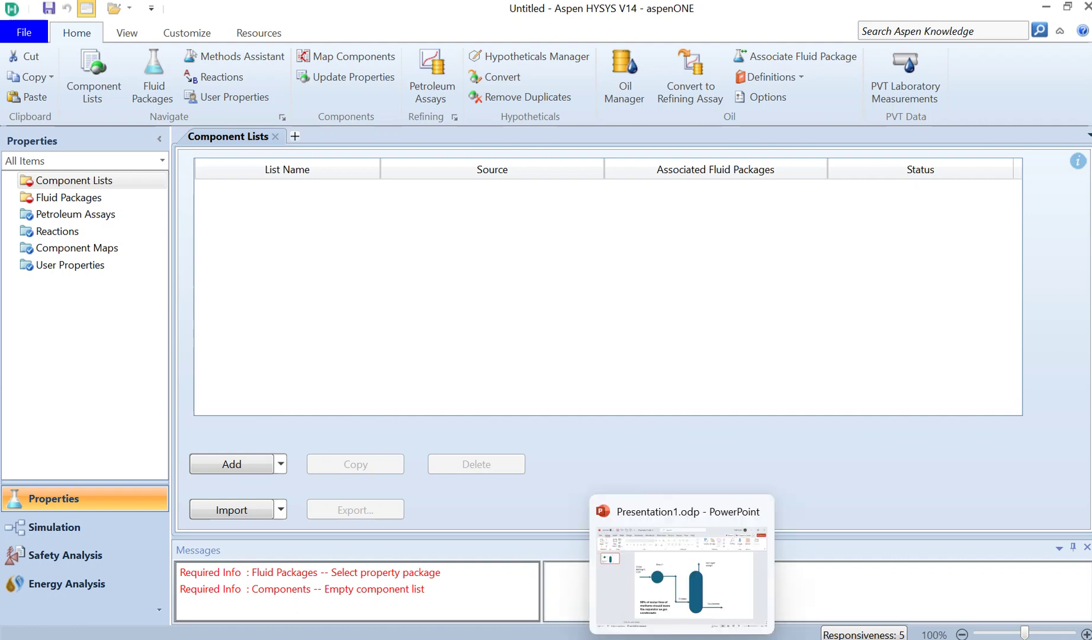
In the PowerPoint sketch, replace the 4500 feed flow value with 6000 kg/h
{"action": "left_click", "coordinate": [676, 613]}
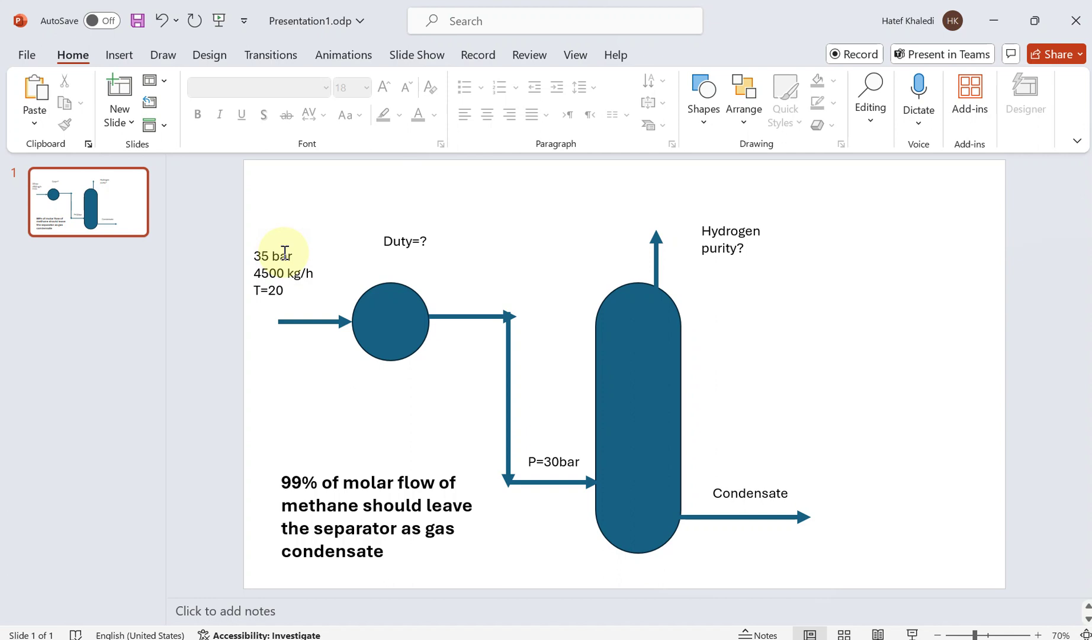
{"action": "triple_click", "coordinate": [261, 272]}
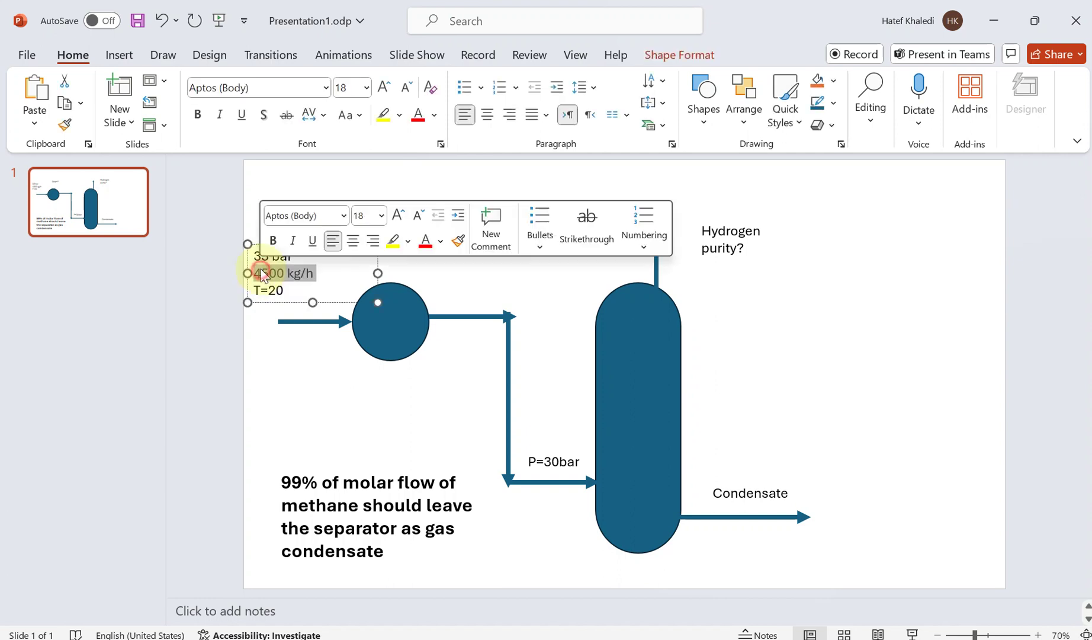
{"action": "double_click", "coordinate": [261, 271]}
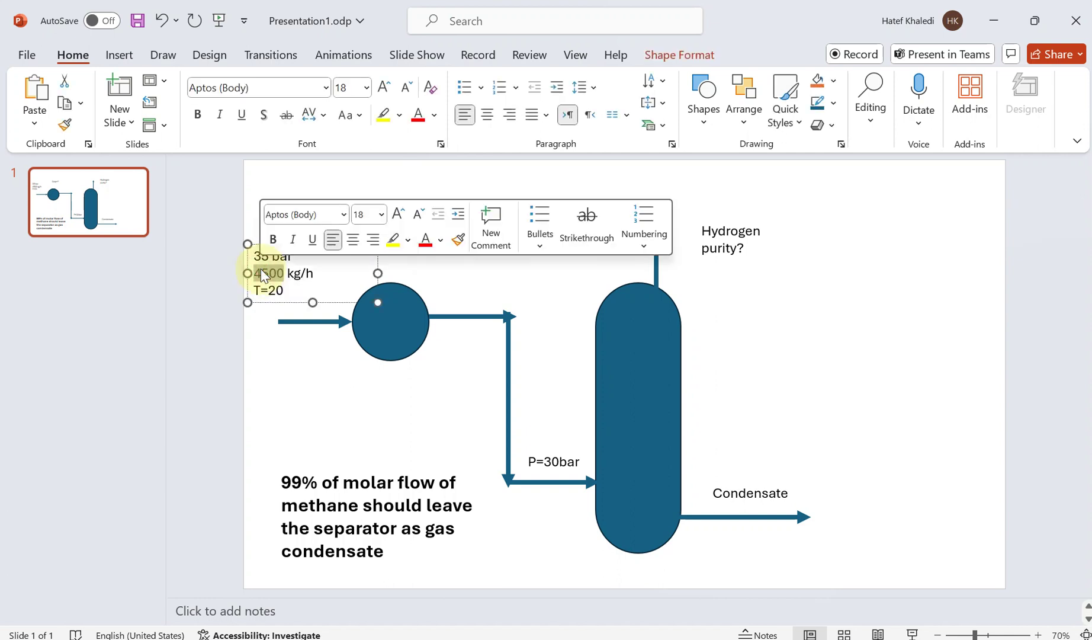
{"action": "type", "text": "6000"}
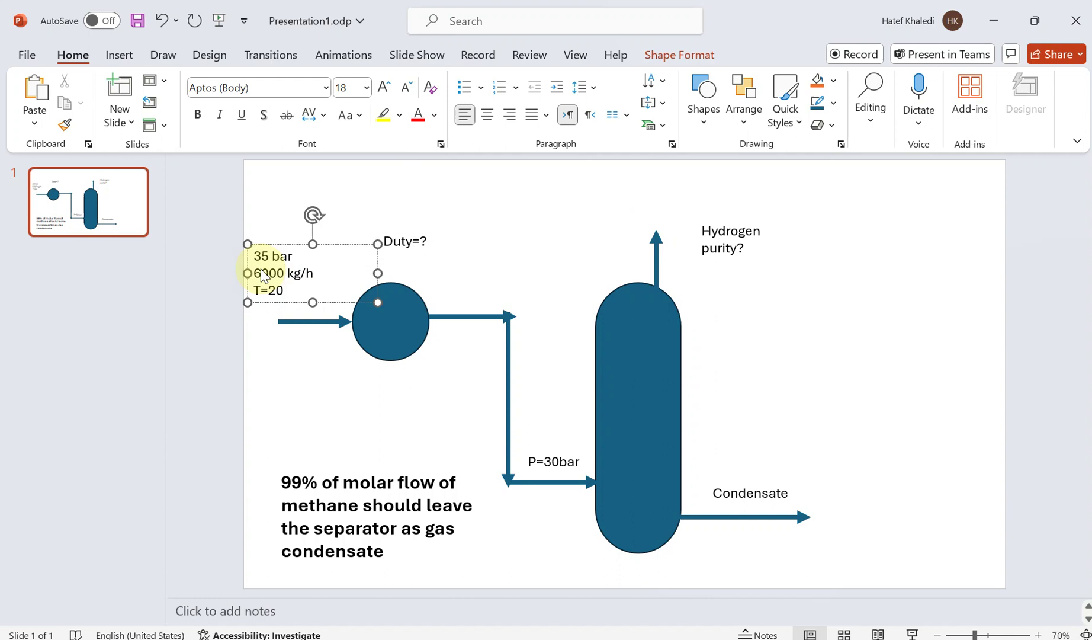
{"action": "left_click", "coordinate": [274, 292]}
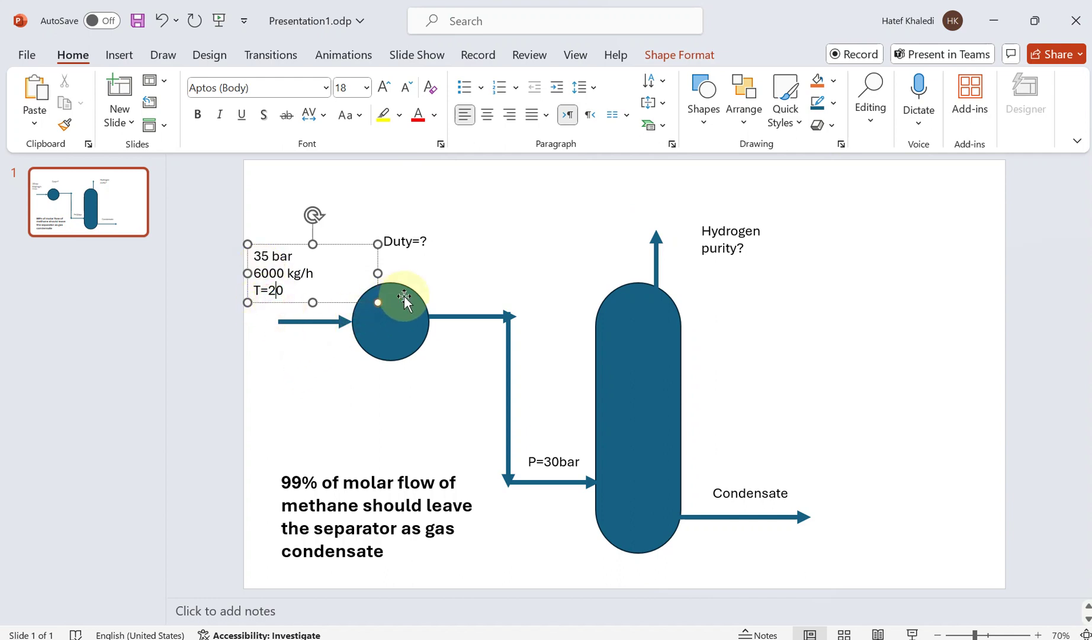
{"action": "left_click", "coordinate": [463, 241]}
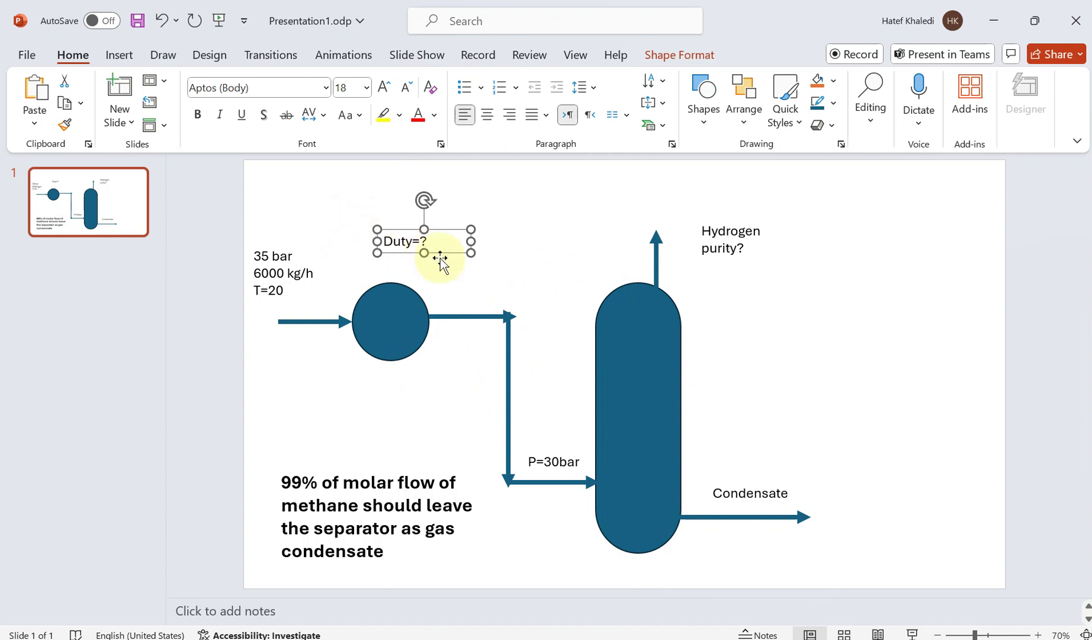
Return to the HYSYS case and add a new component list
{"action": "mouse_move", "coordinate": [682, 638]}
{"action": "left_click", "coordinate": [716, 636]}
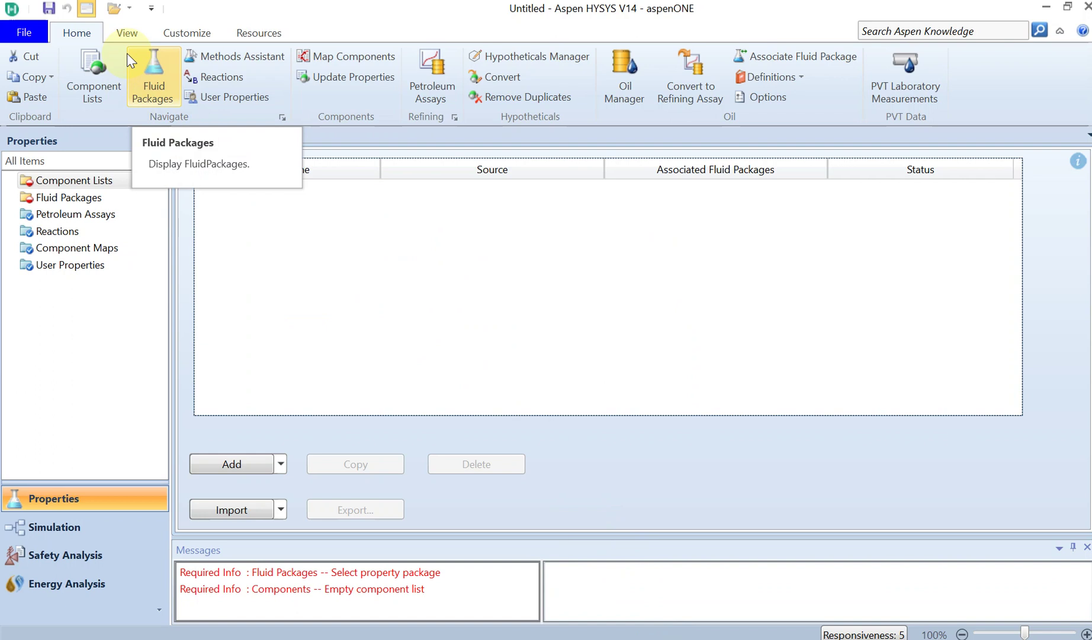
{"action": "left_click", "coordinate": [69, 181]}
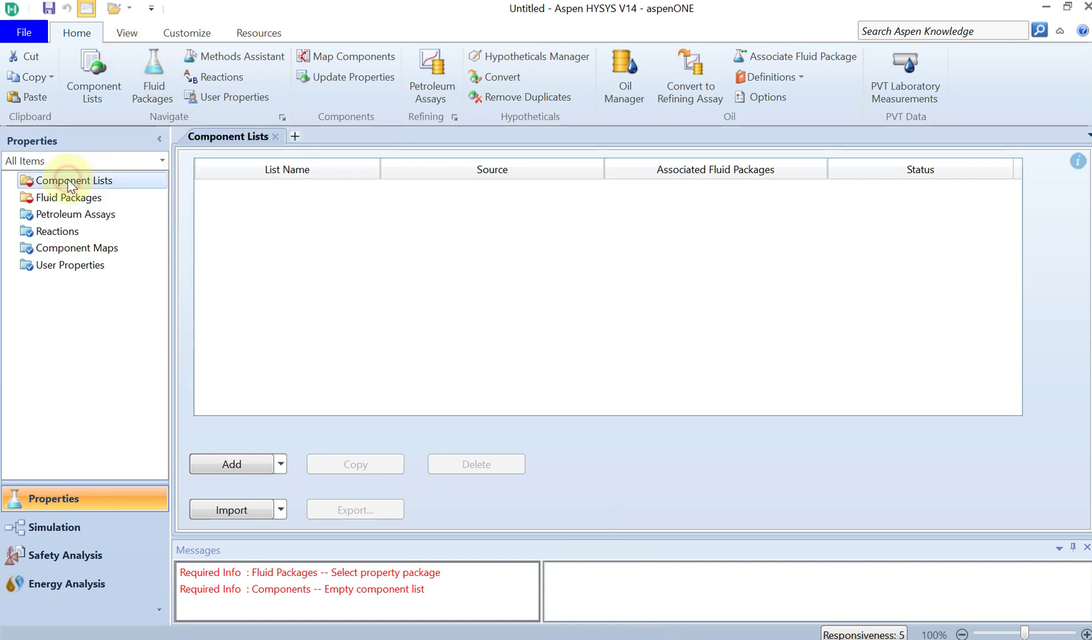
{"action": "left_click", "coordinate": [242, 461]}
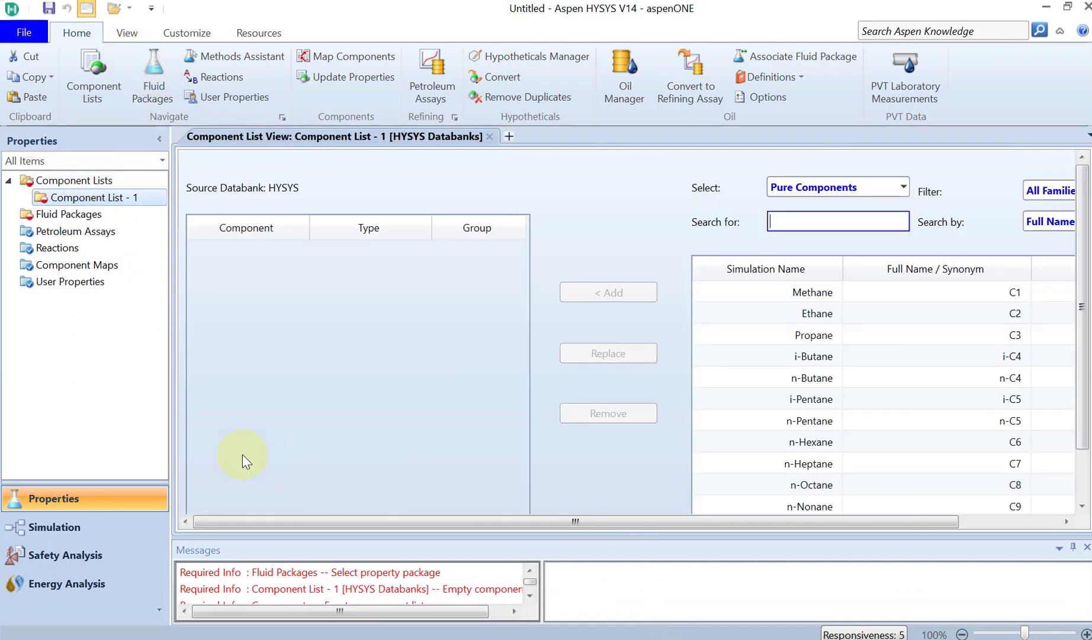
Add Methane, Ethane, n-Hexane and Hydrogen (found by searching H2) to the list
{"action": "left_click", "coordinate": [789, 293]}
{"action": "left_click", "coordinate": [613, 292]}
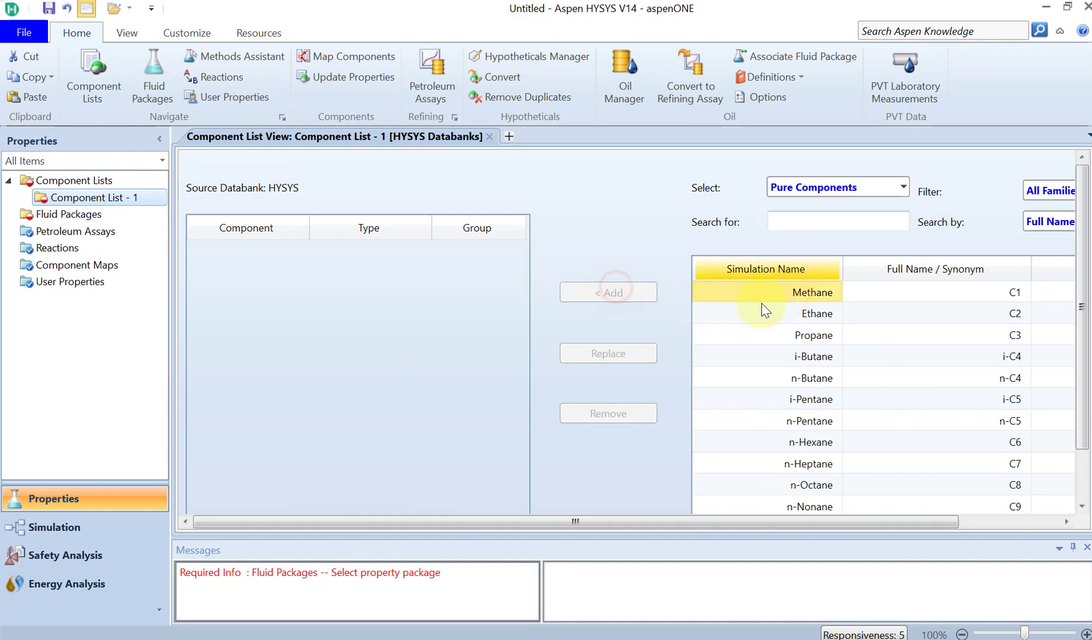
{"action": "left_click", "coordinate": [605, 293]}
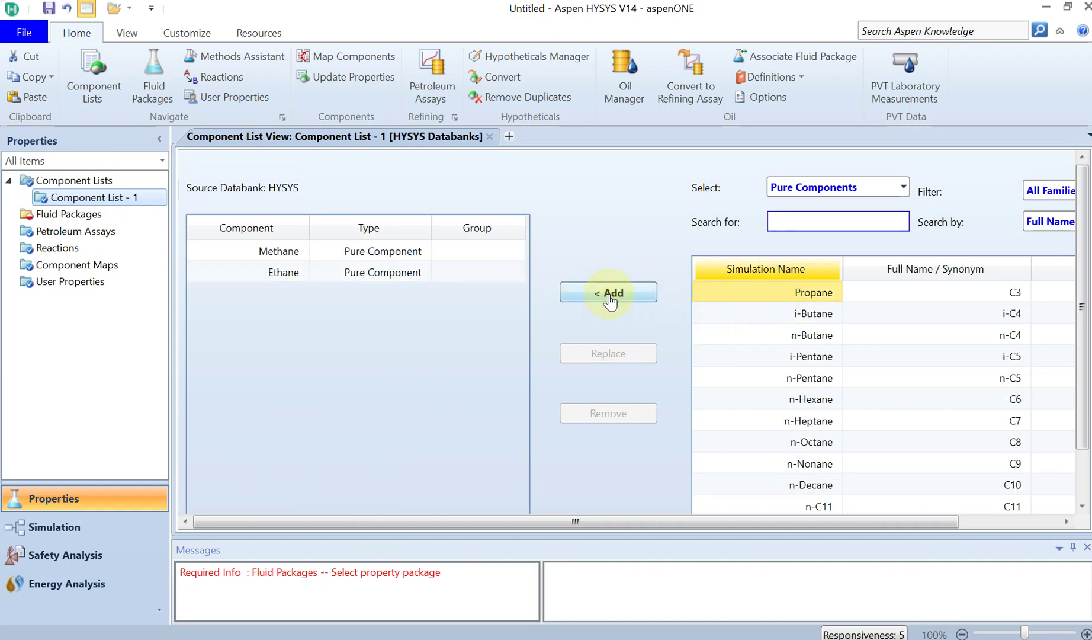
{"action": "left_click", "coordinate": [782, 400]}
{"action": "left_click", "coordinate": [619, 290]}
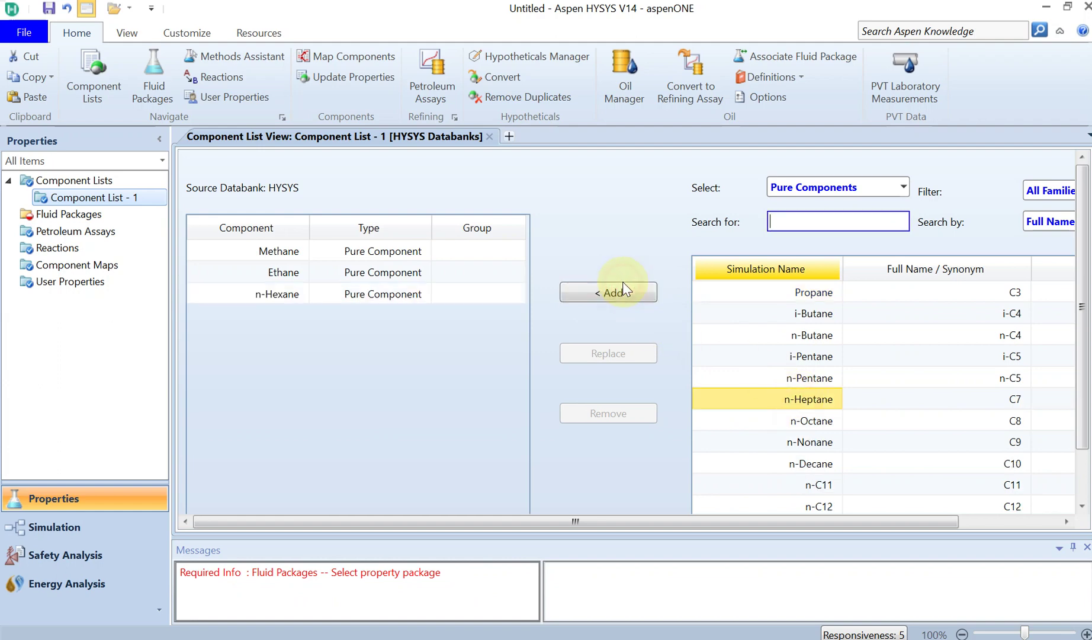
{"action": "type", "text": "H2"}
{"action": "double_click", "coordinate": [737, 290]}
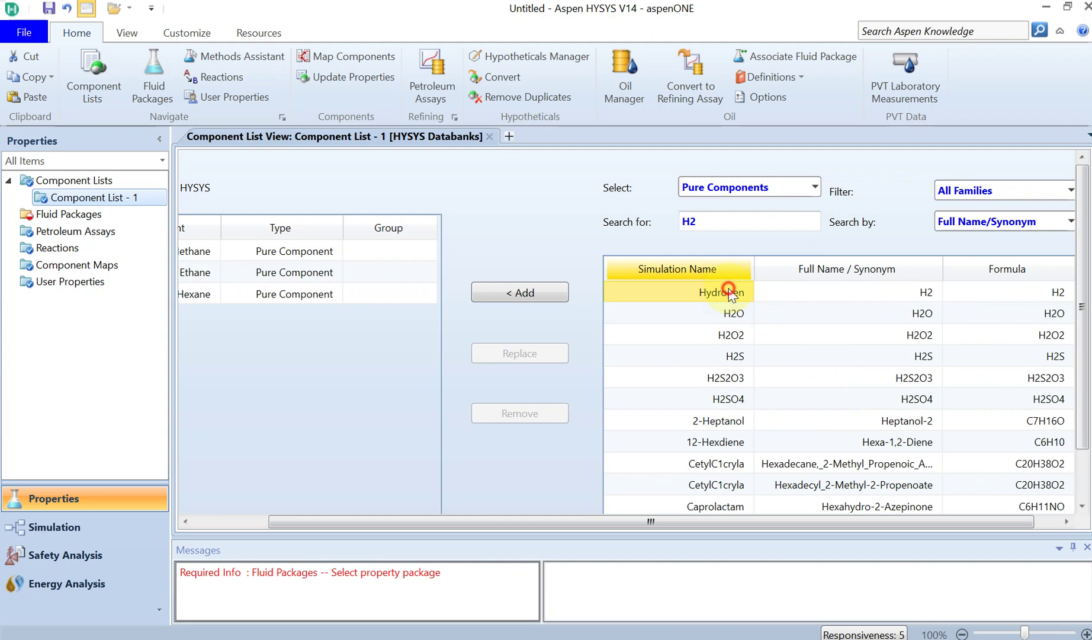
Add fluid package Basis-1 using Peng-Robinson, then enter the simulation environment
{"action": "left_click", "coordinate": [89, 215]}
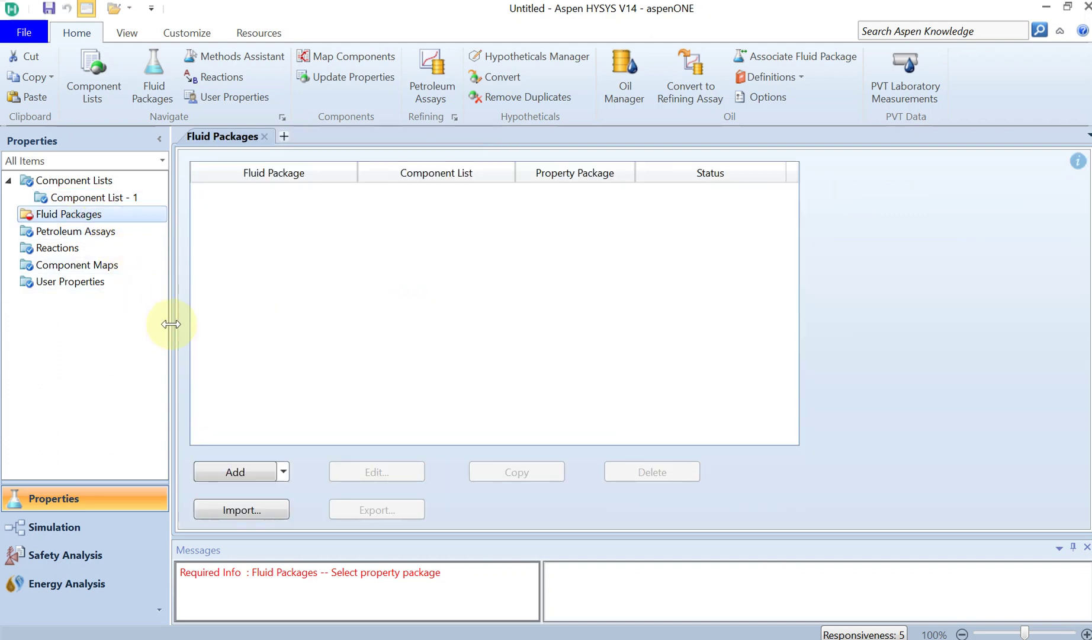
{"action": "left_click", "coordinate": [236, 472]}
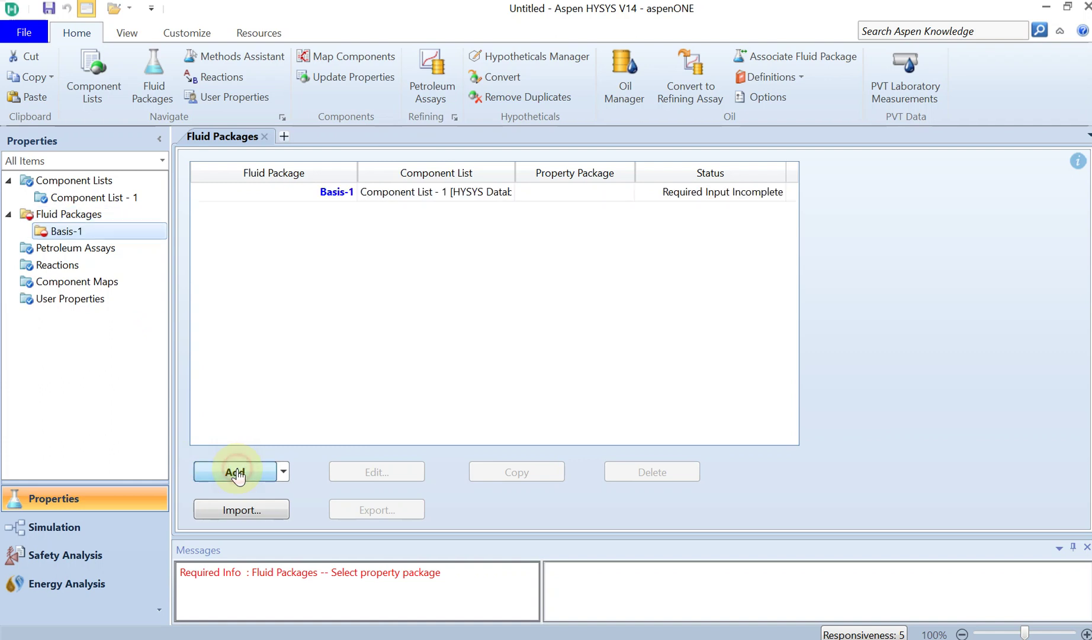
{"action": "left_click_drag", "start_coordinate": [357, 318], "coordinate": [350, 393]}
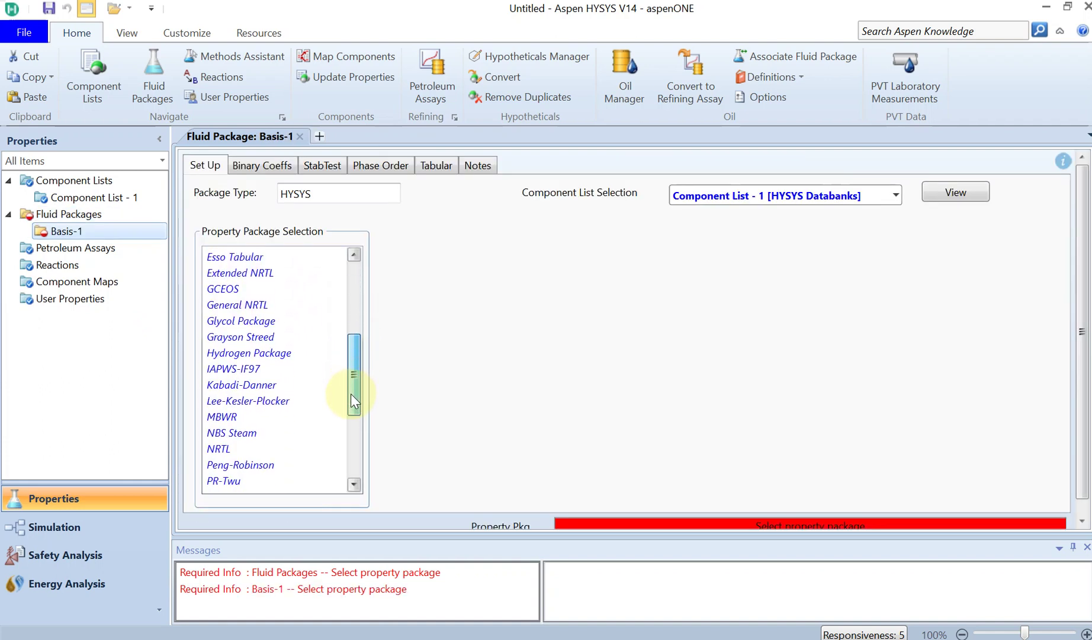
{"action": "left_click", "coordinate": [261, 464]}
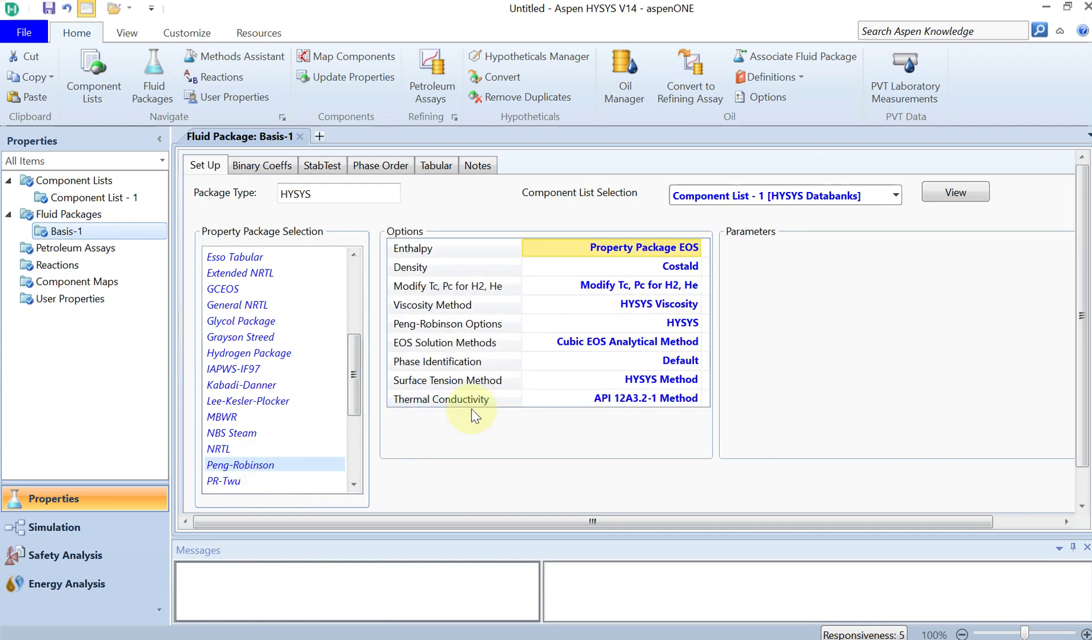
{"action": "left_click", "coordinate": [106, 525]}
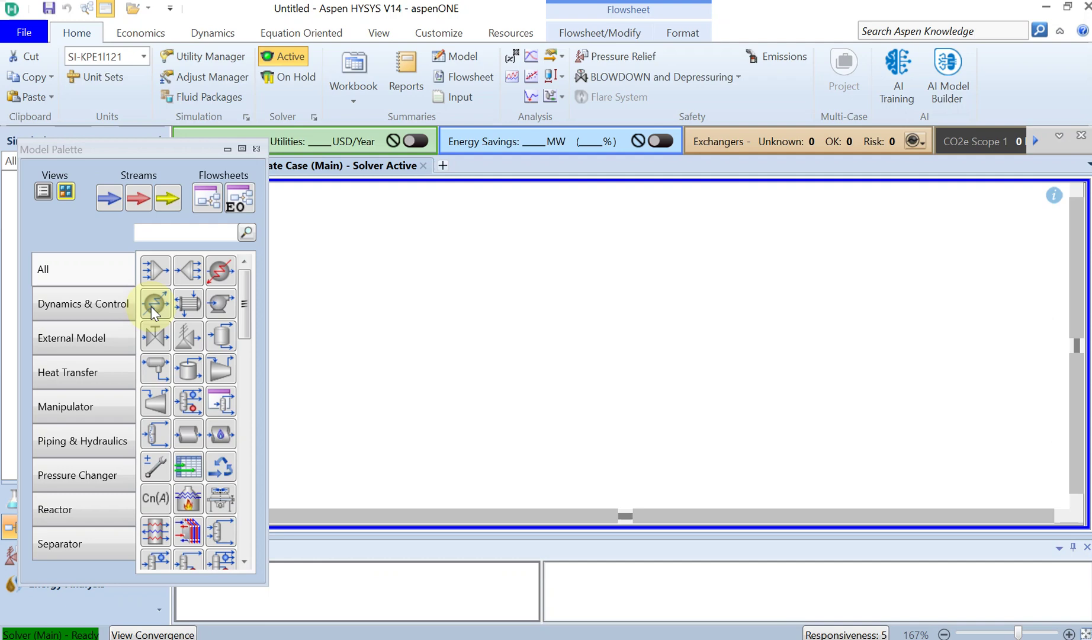
Drop a cooler onto the flowsheet and, after searching 'sep', a separator to its right
{"action": "left_click_drag", "start_coordinate": [153, 309], "coordinate": [507, 324]}
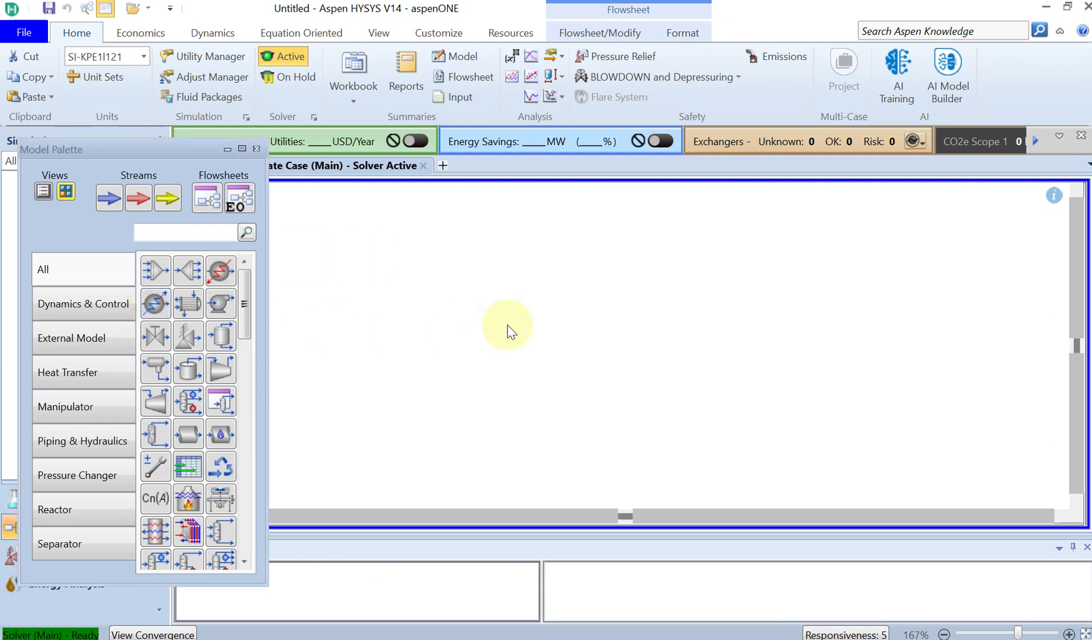
{"action": "left_click", "coordinate": [183, 232]}
{"action": "type", "text": "sep"}
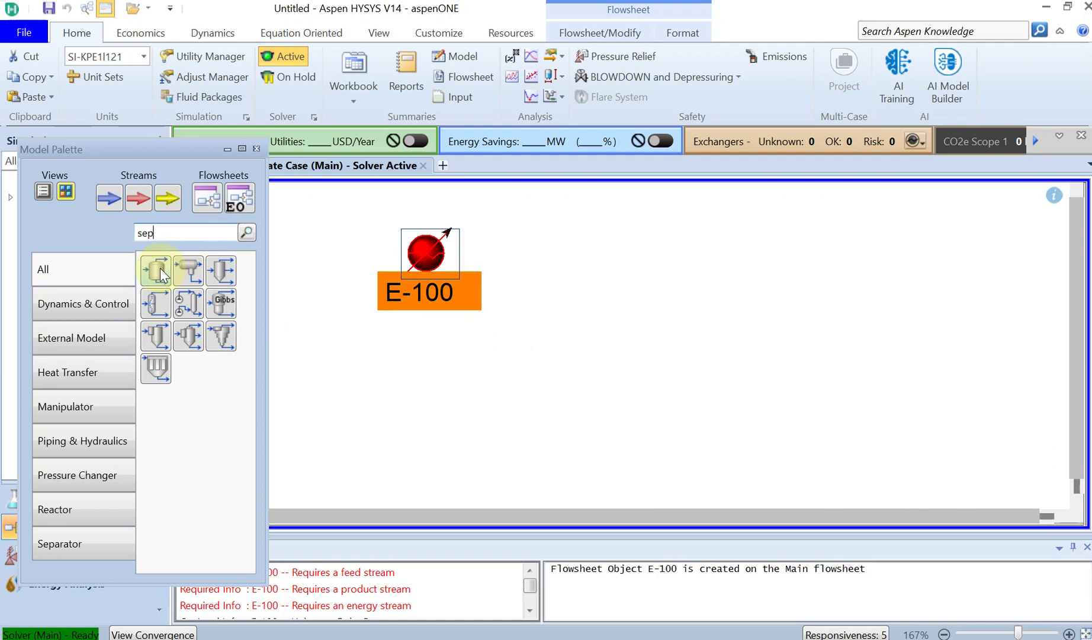
{"action": "left_click_drag", "start_coordinate": [157, 270], "coordinate": [717, 305]}
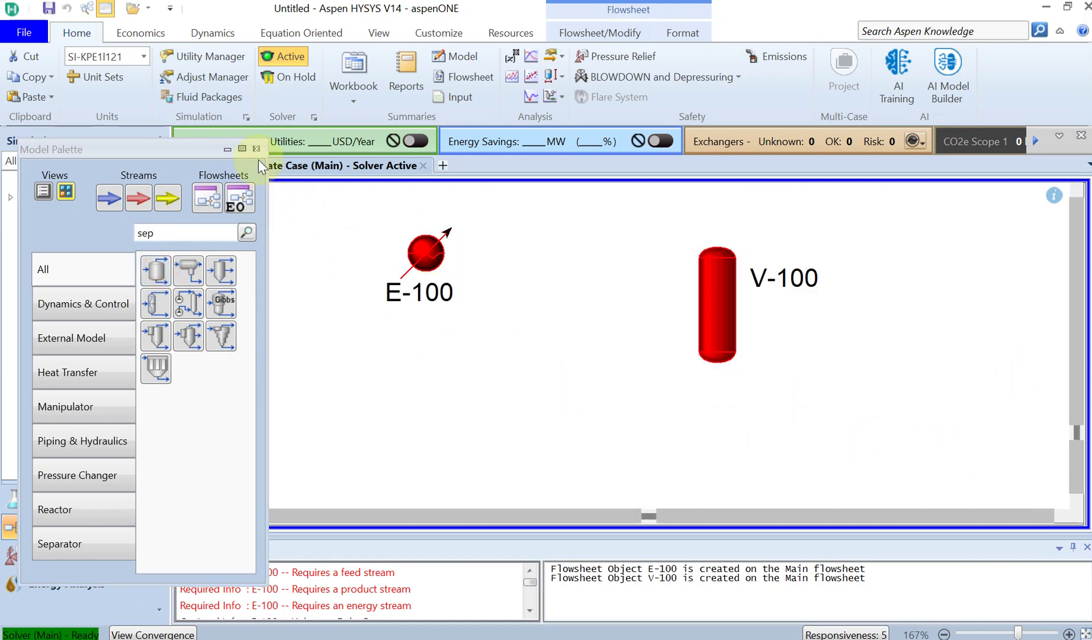
{"action": "left_click_drag", "start_coordinate": [202, 150], "coordinate": [153, 150]}
{"action": "double_click", "coordinate": [438, 261]}
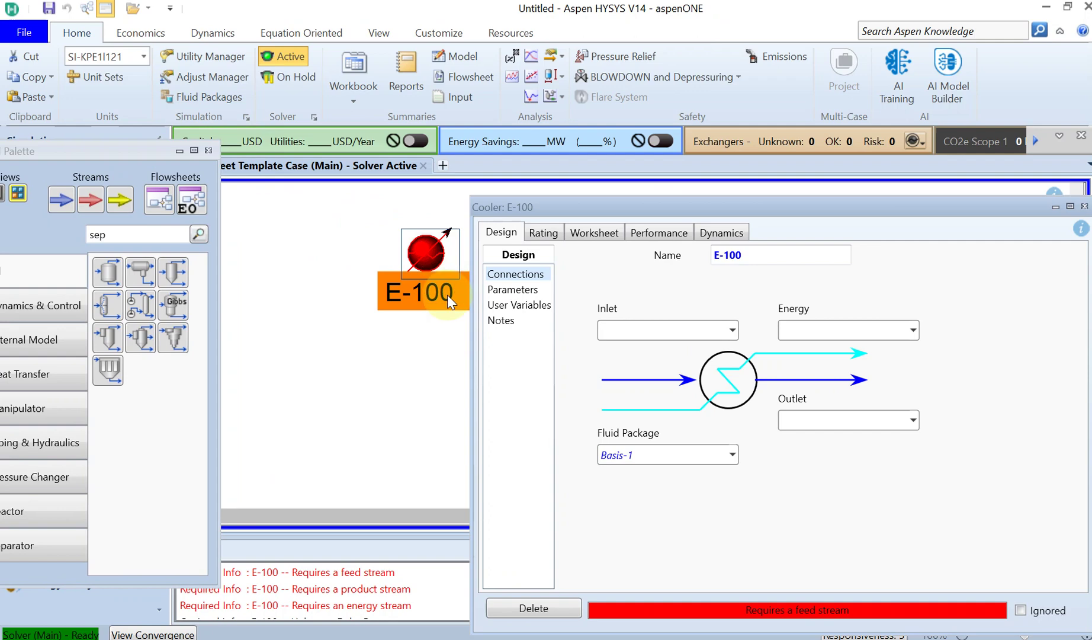
Set the cooler's inlet to Gas Feed and rename it Cooler
{"action": "left_click", "coordinate": [673, 325]}
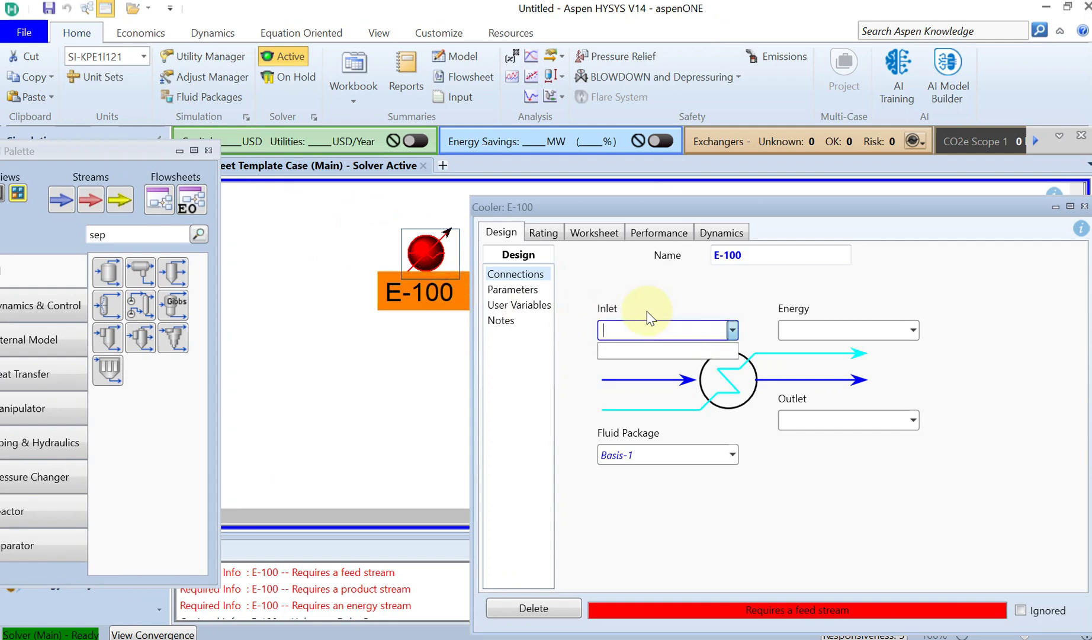
{"action": "type", "text": "Gas Feed"}
{"action": "left_click", "coordinate": [761, 253]}
{"action": "type", "text": "C"}
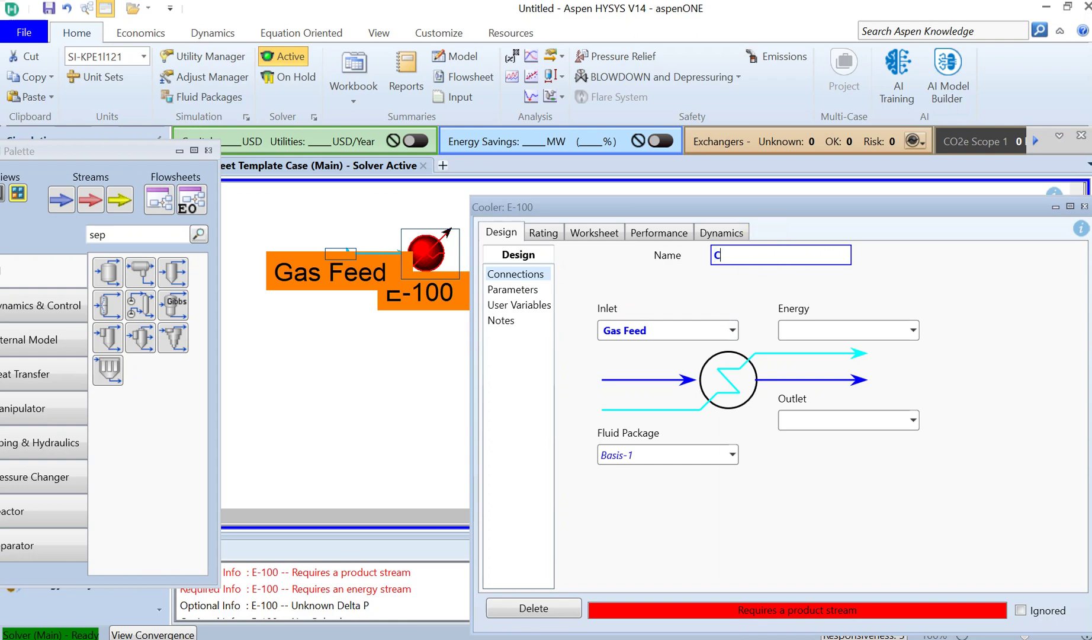
{"action": "type", "text": "ooler"}
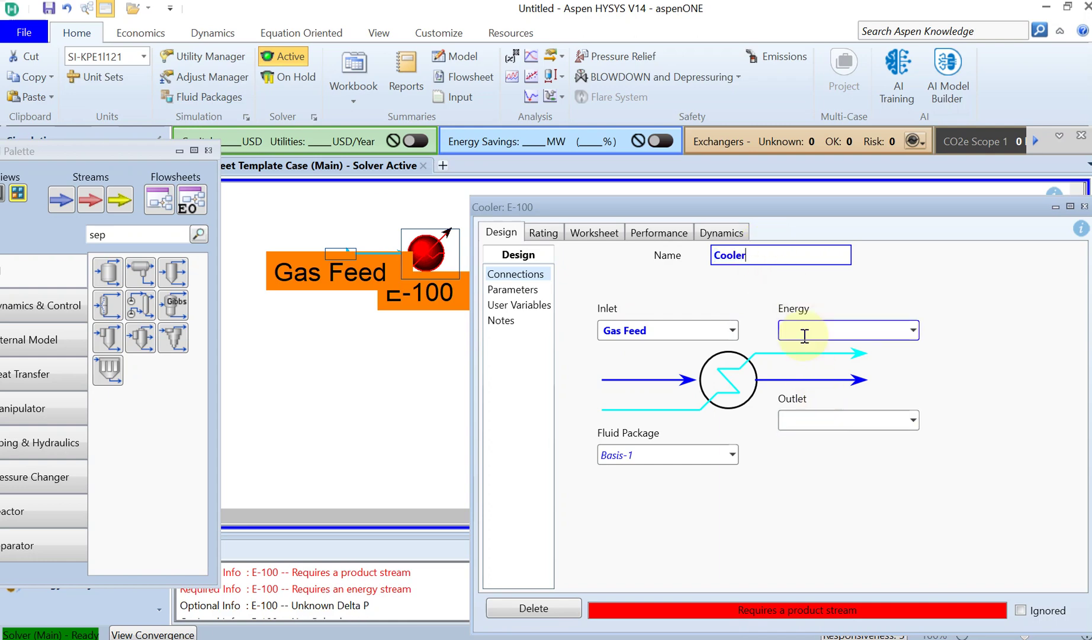
Give the cooler energy stream Energy and outlet stream To Sep
{"action": "left_click", "coordinate": [805, 336]}
{"action": "type", "text": "Ener"}
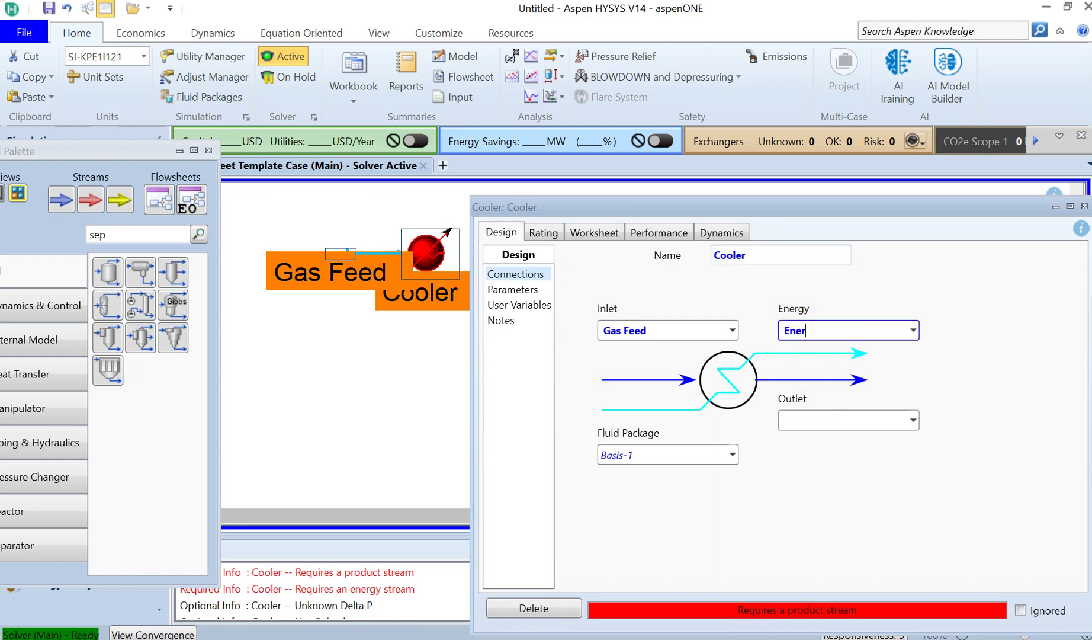
{"action": "type", "text": "gy"}
{"action": "left_click", "coordinate": [838, 418]}
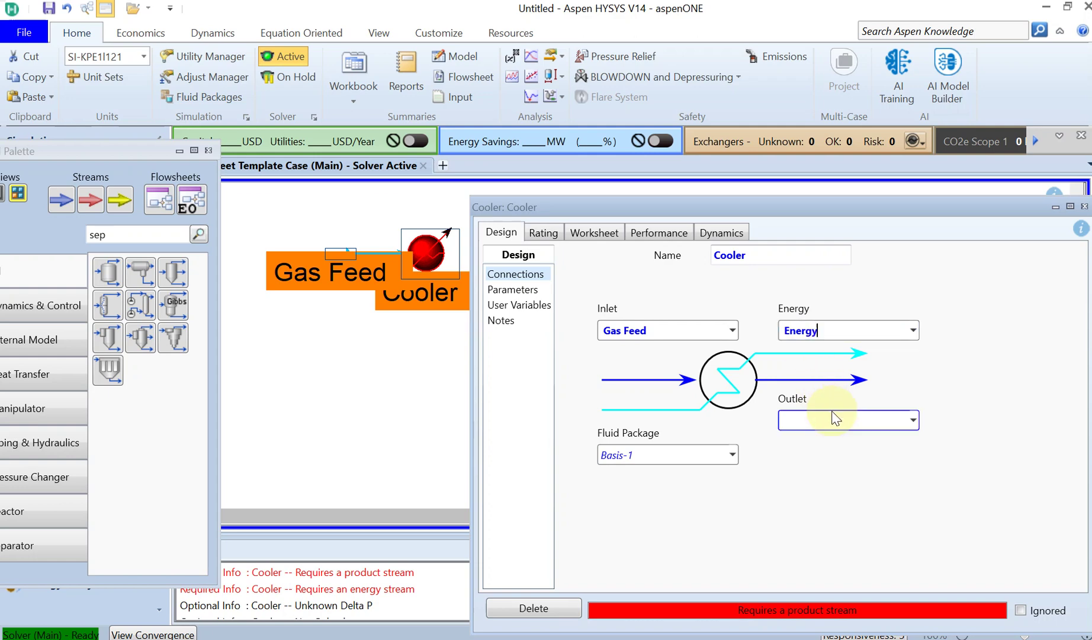
{"action": "type", "text": "Tpo"}
{"action": "key", "text": "BackSpace"}
{"action": "key", "text": "BackSpace"}
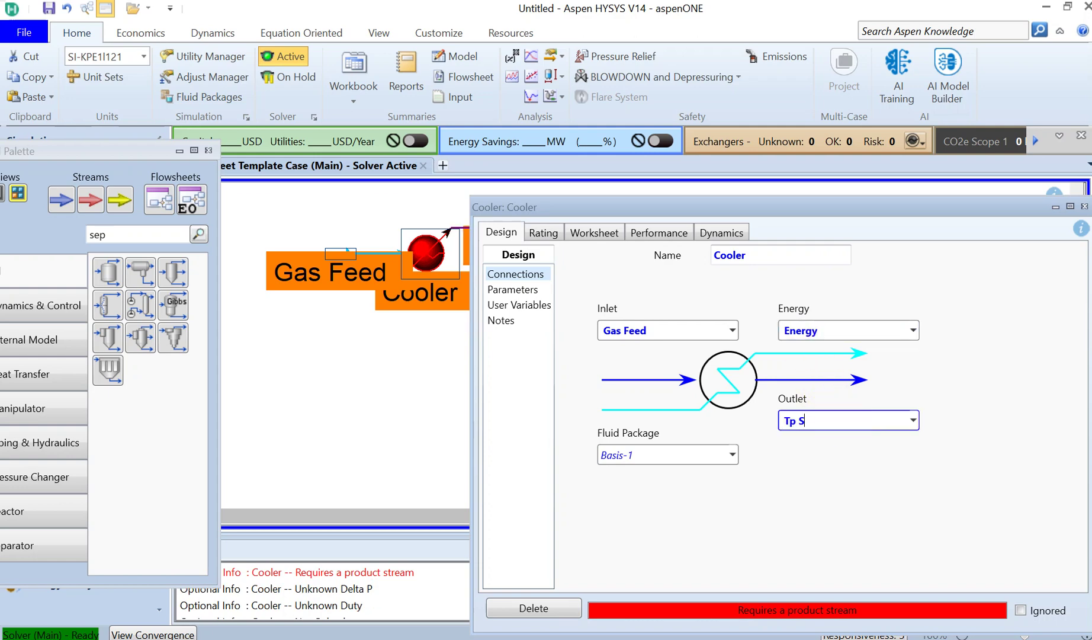
{"action": "type", "text": "o Sep"}
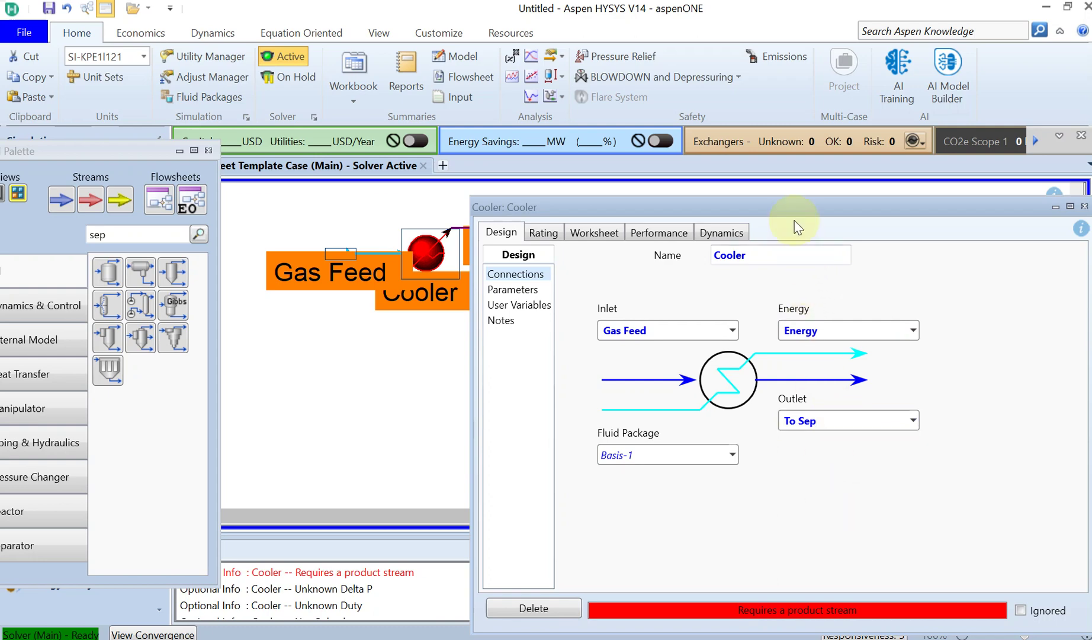
{"action": "left_click_drag", "start_coordinate": [792, 206], "coordinate": [575, 196]}
{"action": "left_click", "coordinate": [826, 247]}
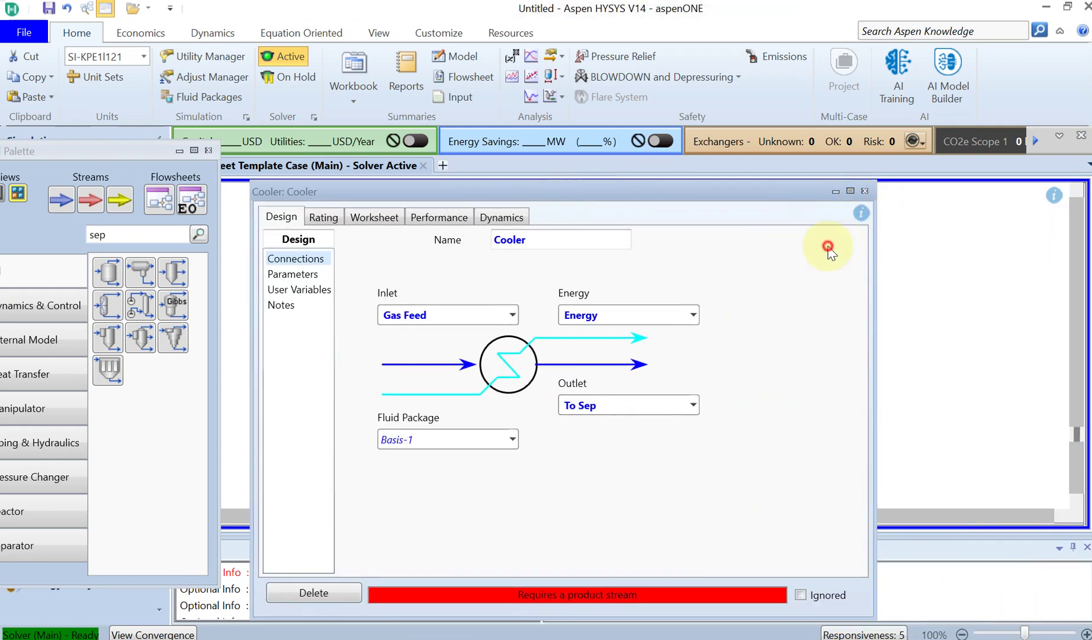
Open separator V-100 and choose To Sep as its inlet stream
{"action": "left_click", "coordinate": [861, 201]}
{"action": "double_click", "coordinate": [731, 325]}
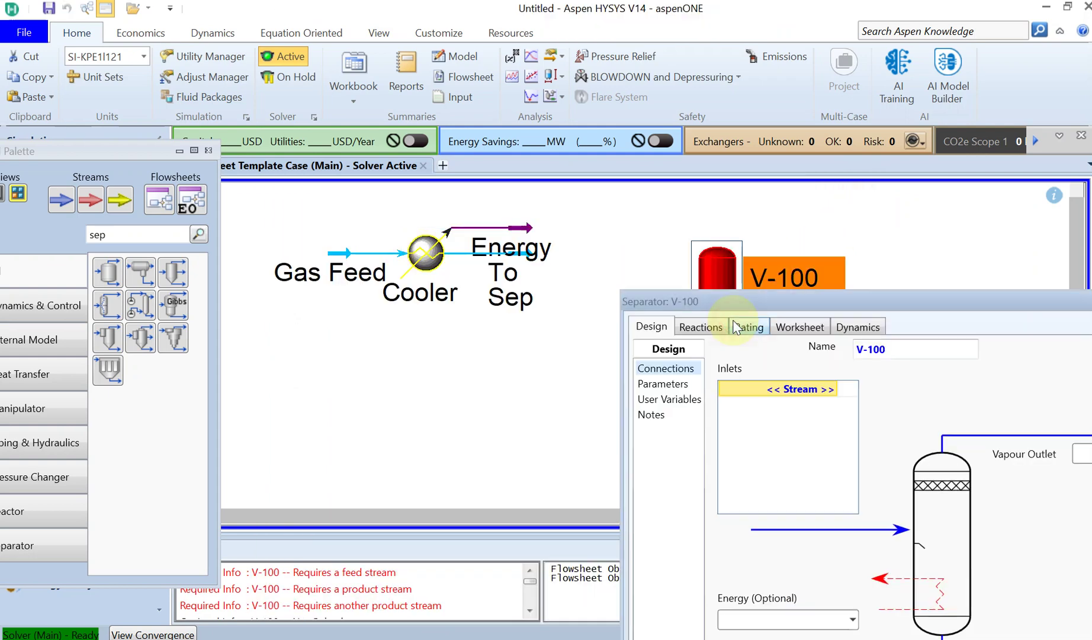
{"action": "left_click_drag", "start_coordinate": [745, 300], "coordinate": [660, 183]}
{"action": "left_click", "coordinate": [705, 274]}
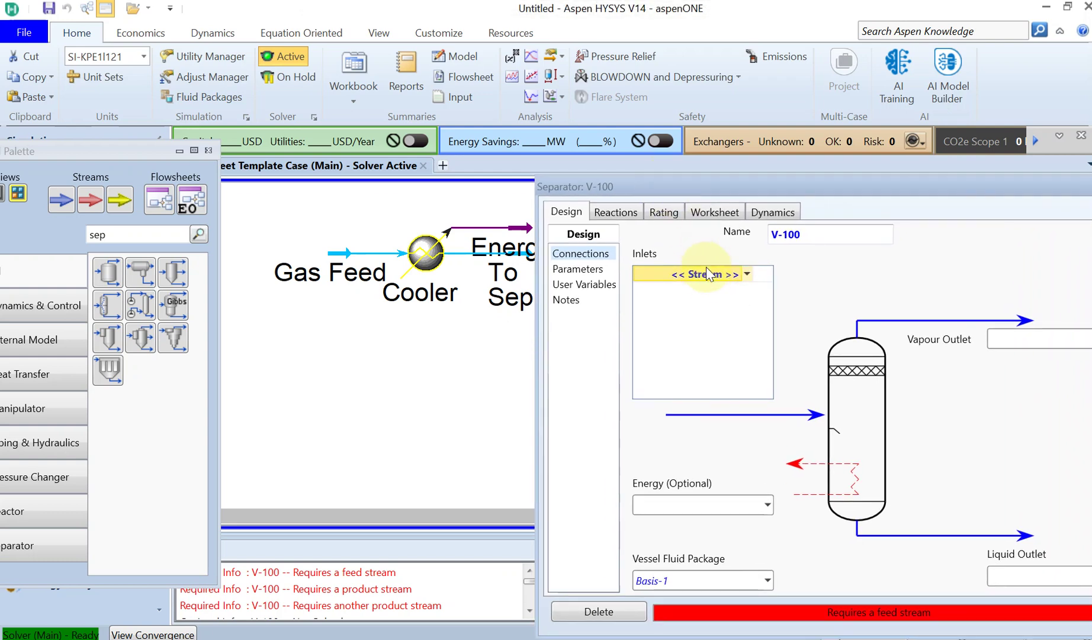
{"action": "left_click", "coordinate": [747, 274]}
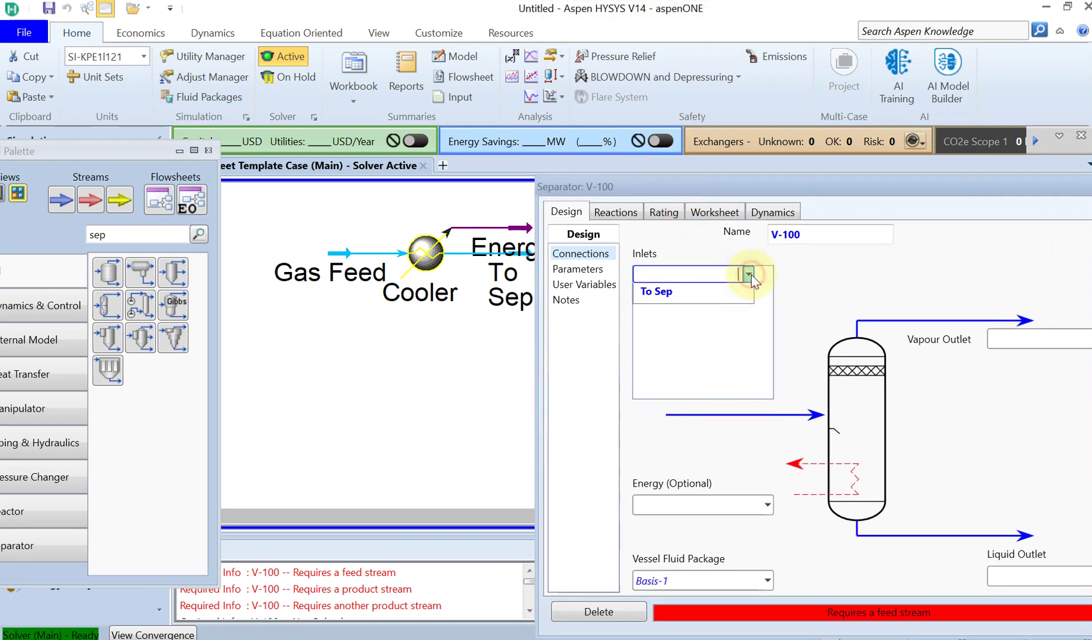
{"action": "left_click", "coordinate": [719, 297]}
{"action": "left_click_drag", "start_coordinate": [838, 196], "coordinate": [704, 184]}
Name V-100's vapour outlet Hydrogen and its liquid outlet Condensate
{"action": "left_click", "coordinate": [901, 326]}
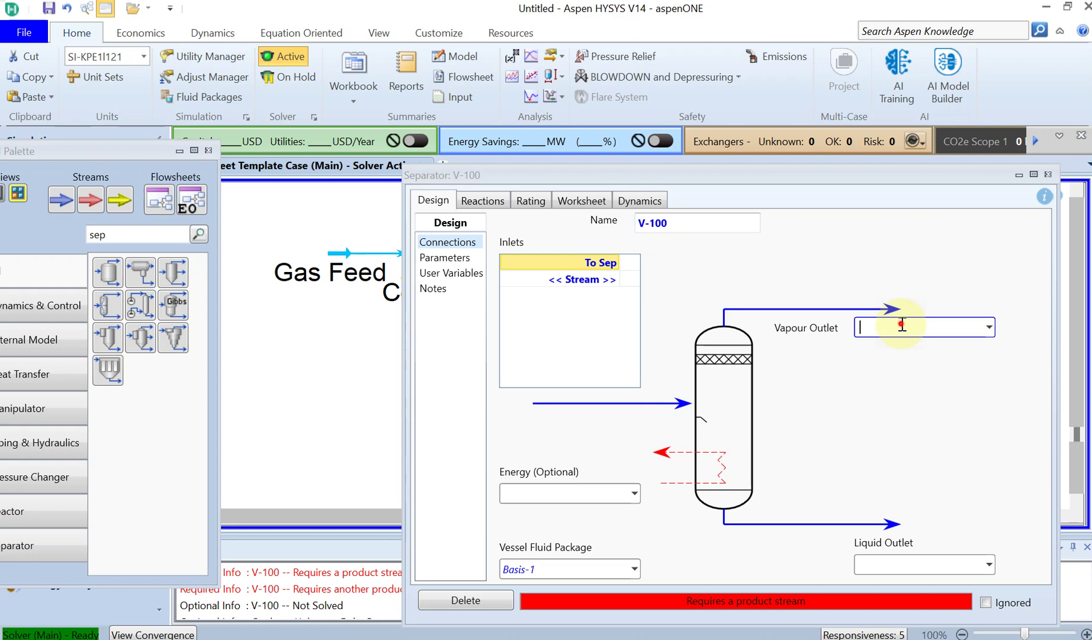
{"action": "type", "text": "Hyd"}
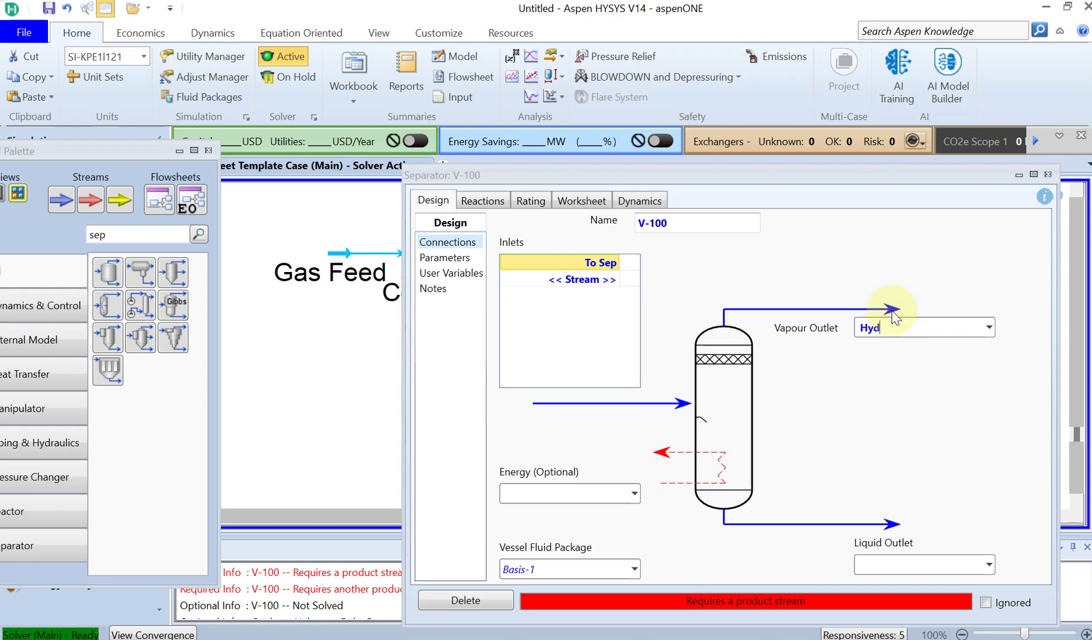
{"action": "type", "text": "rogen"}
{"action": "key", "text": "Return"}
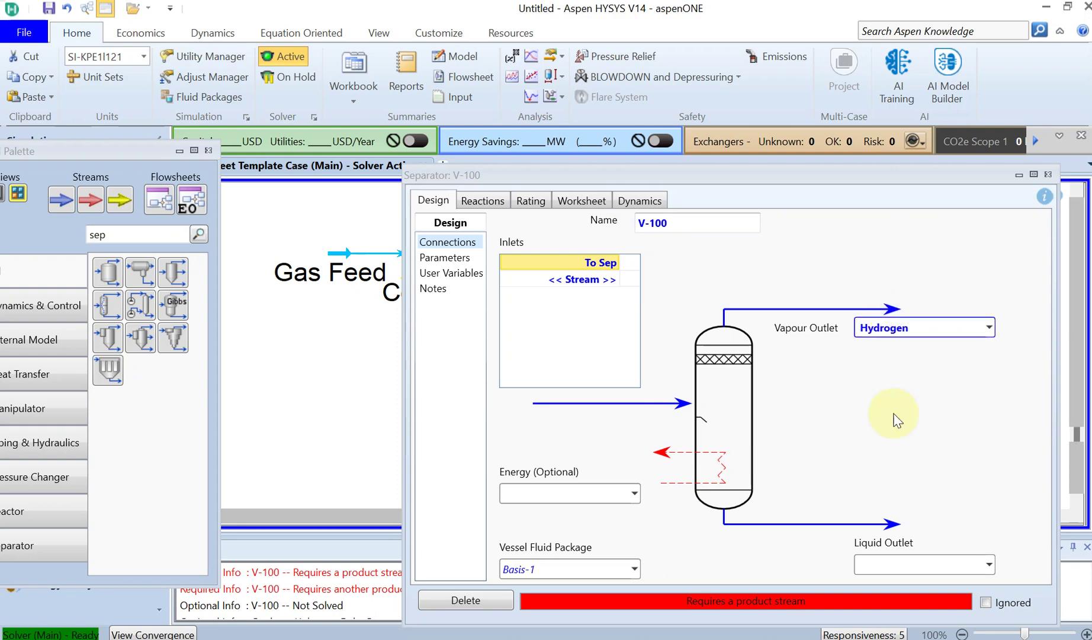
{"action": "left_click", "coordinate": [914, 566]}
{"action": "type", "text": "Condensa"}
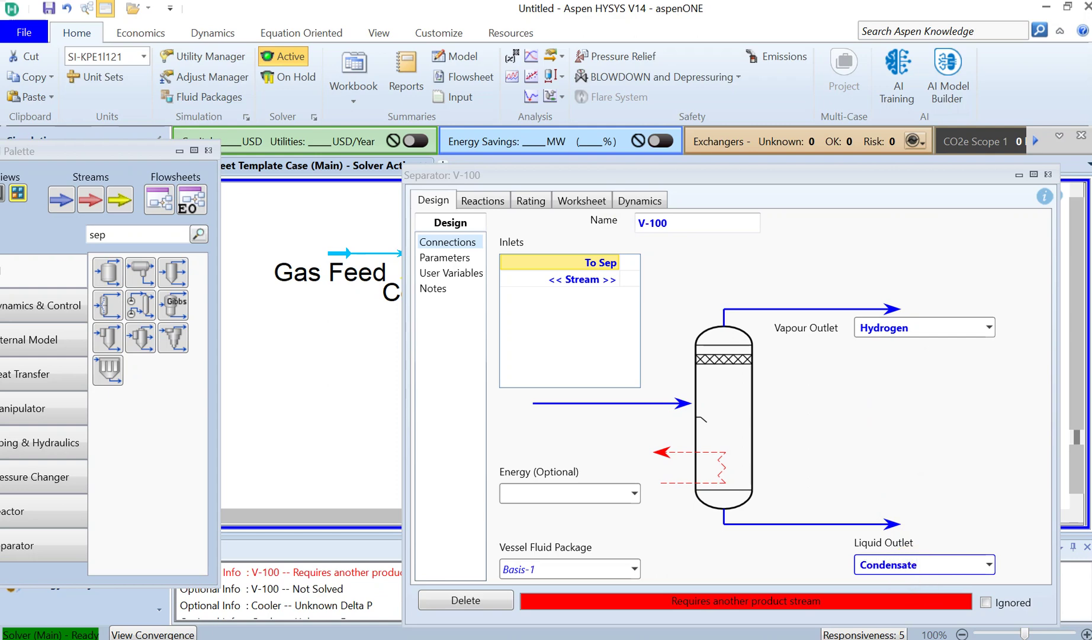
{"action": "type", "text": "te"}
{"action": "left_click", "coordinate": [1010, 443]}
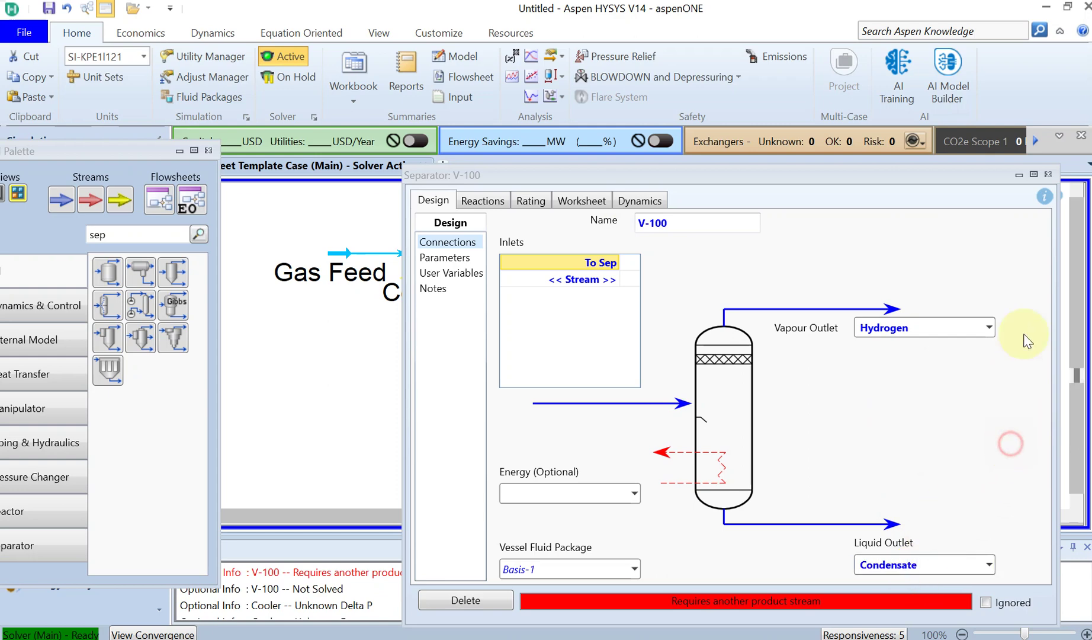
Enter Gas Feed conditions of 20 °C, 35 bar and 6000 kg/h mass flow
{"action": "left_click", "coordinate": [1047, 175]}
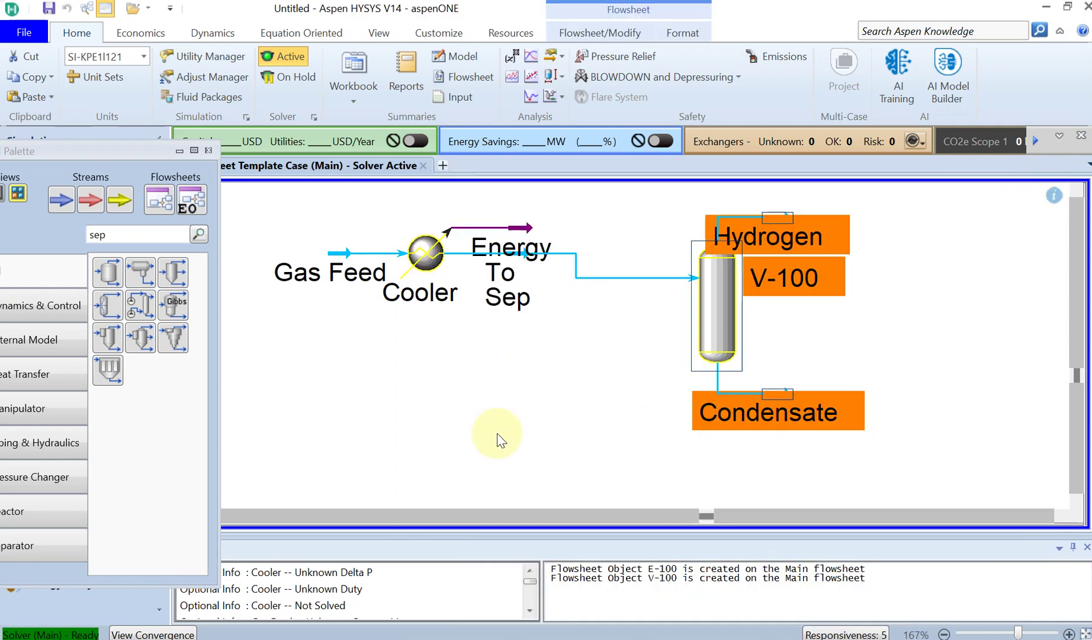
{"action": "double_click", "coordinate": [349, 276]}
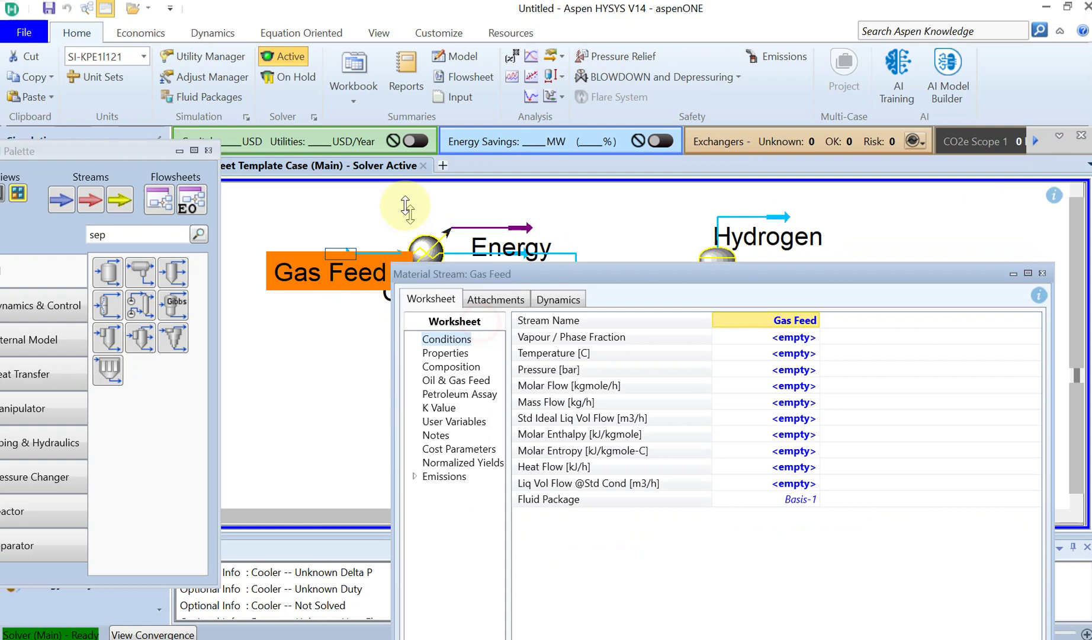
{"action": "left_click_drag", "start_coordinate": [575, 265], "coordinate": [482, 181]}
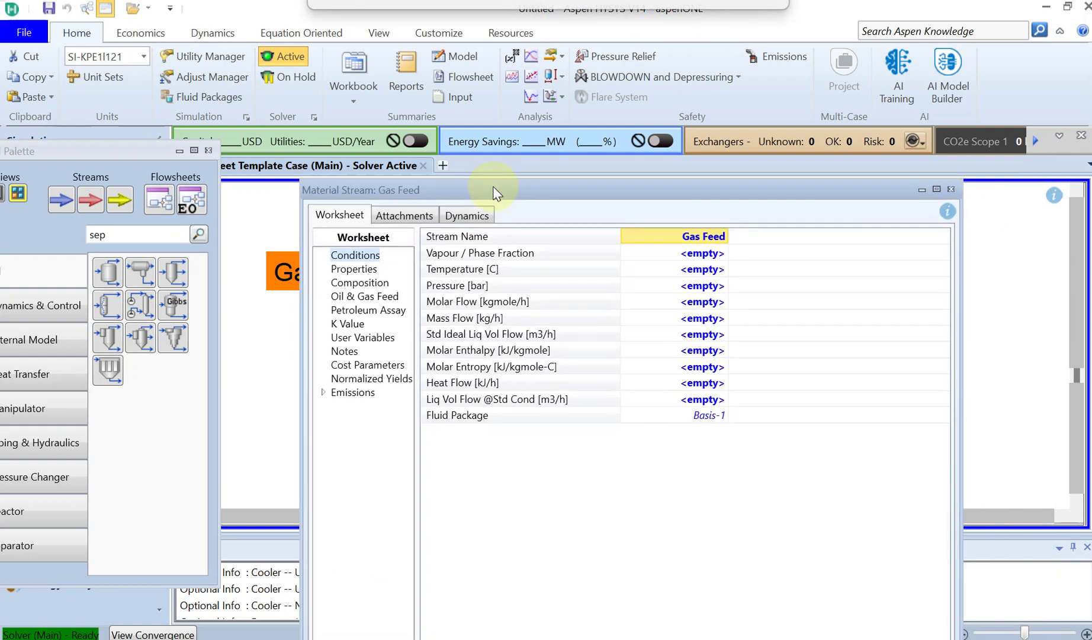
{"action": "left_click", "coordinate": [663, 269]}
{"action": "type", "text": "20"}
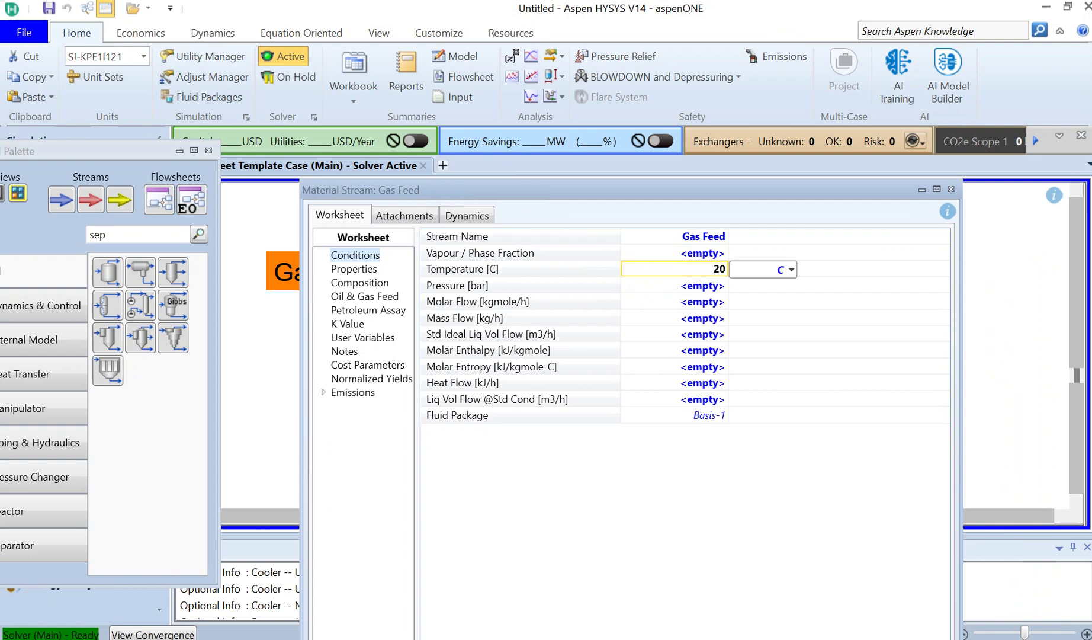
{"action": "left_click", "coordinate": [673, 286]}
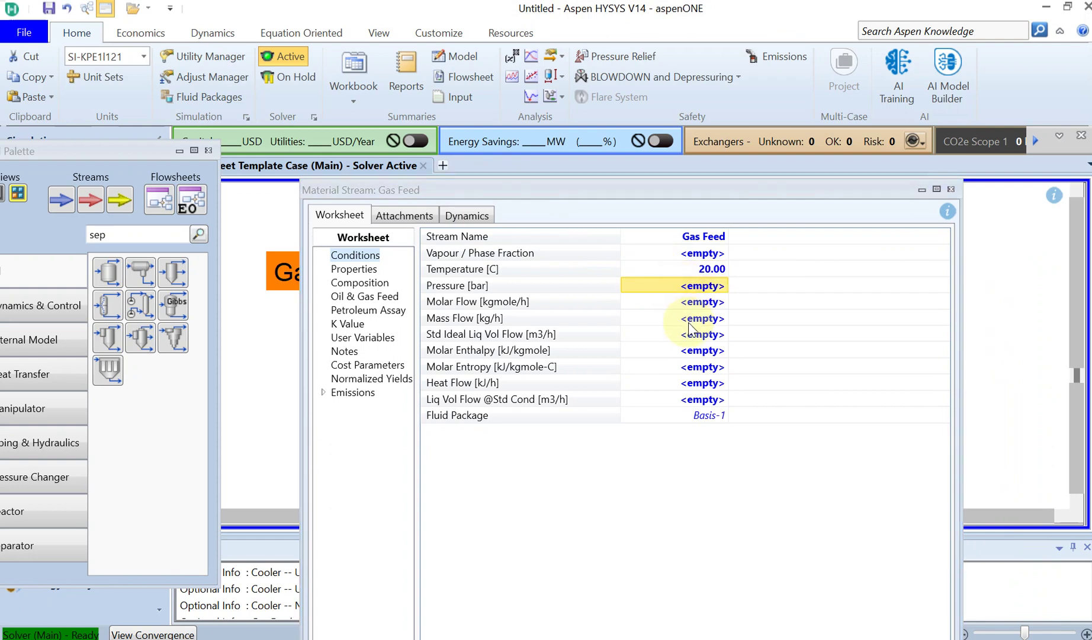
{"action": "type", "text": "35"}
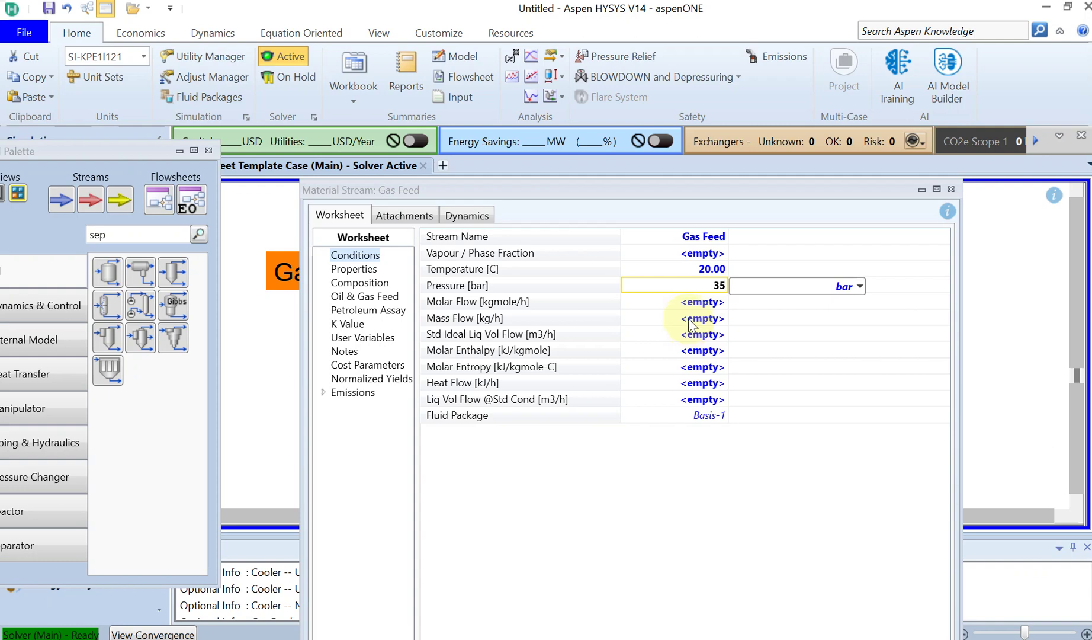
{"action": "key", "text": "Return"}
{"action": "left_click", "coordinate": [694, 320]}
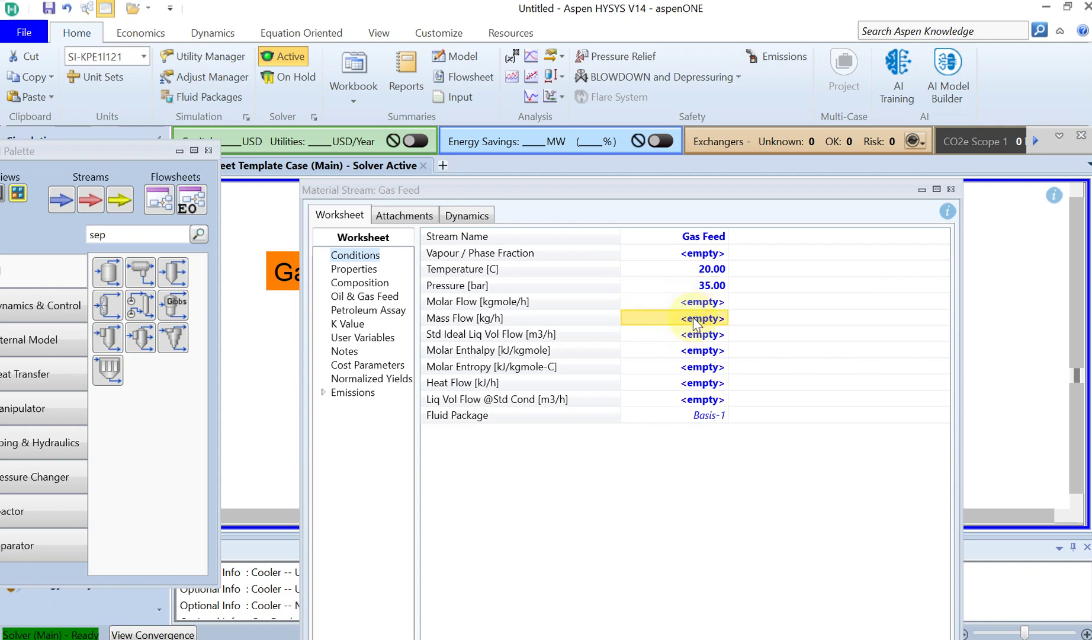
{"action": "type", "text": "6000"}
{"action": "left_click", "coordinate": [678, 468]}
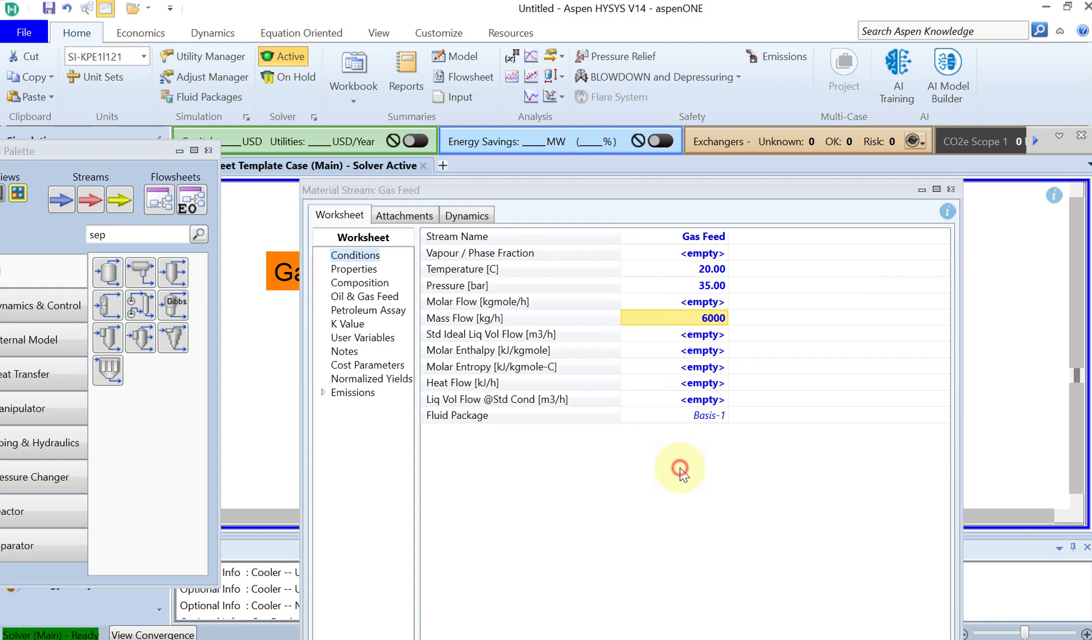
{"action": "left_click", "coordinate": [382, 284]}
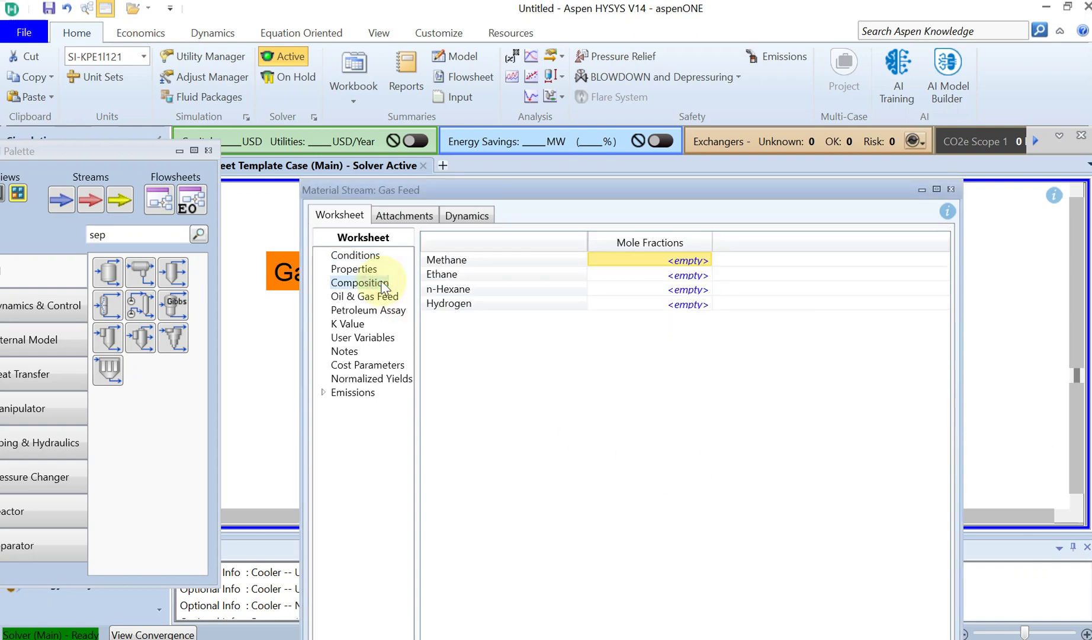
Enter Gas Feed mole fractions Methane 0.48 and Hydrogen 0.40
{"action": "left_click", "coordinate": [686, 261]}
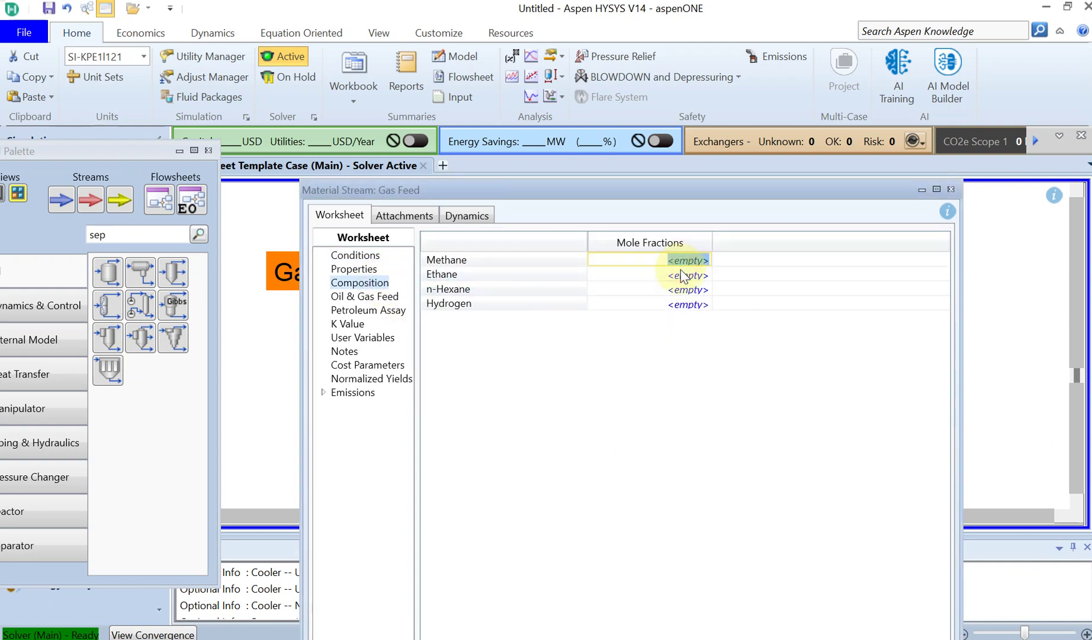
{"action": "type", "text": "0.48"}
{"action": "left_click", "coordinate": [683, 276]}
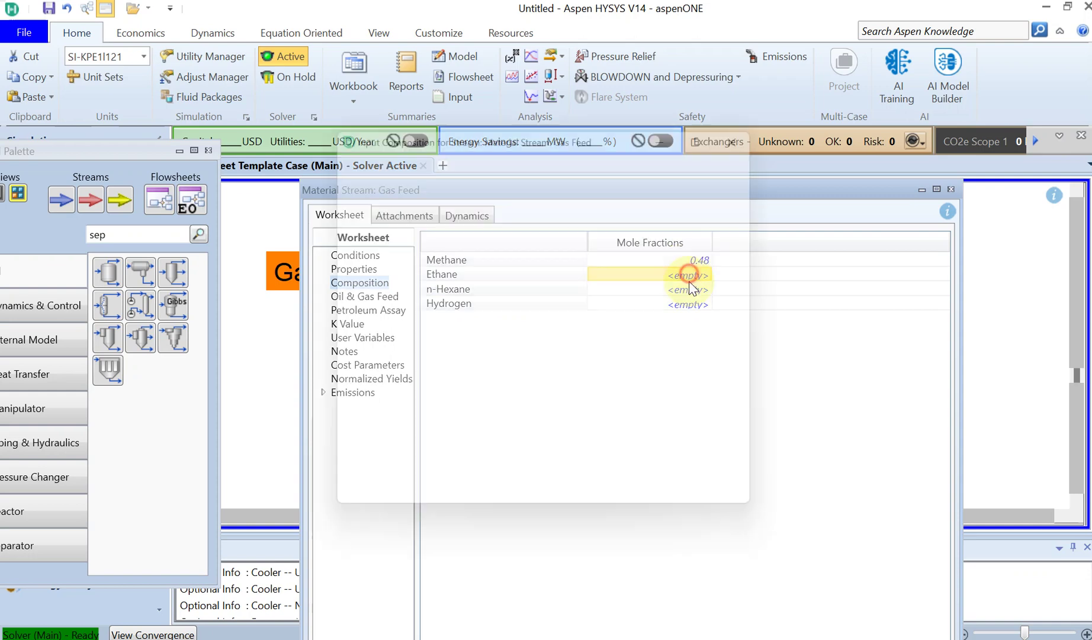
{"action": "left_click", "coordinate": [517, 225]}
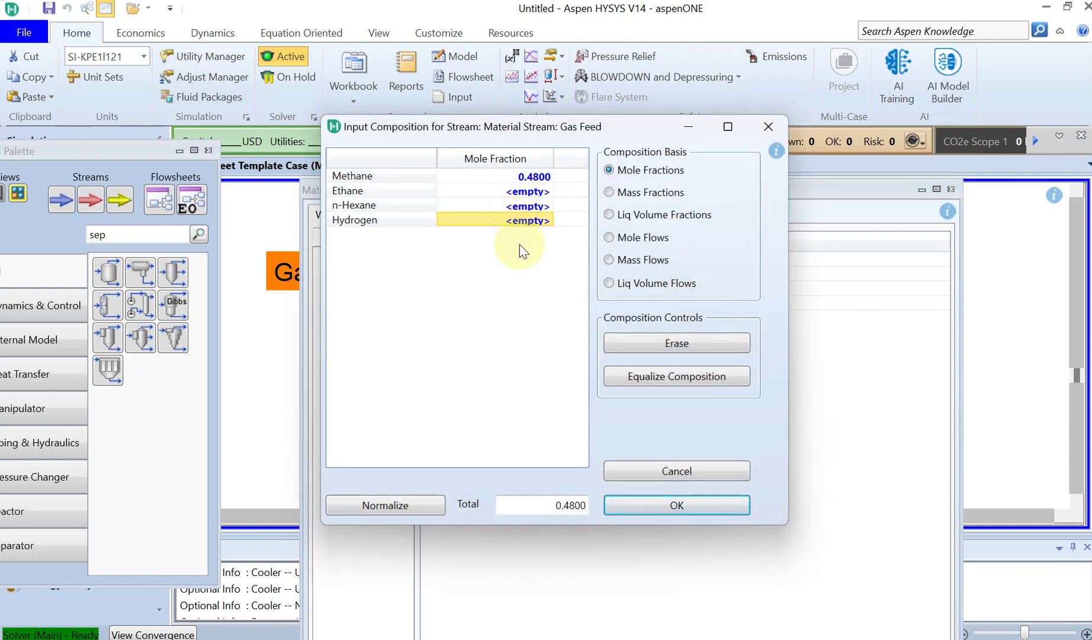
{"action": "type", "text": "0.40"}
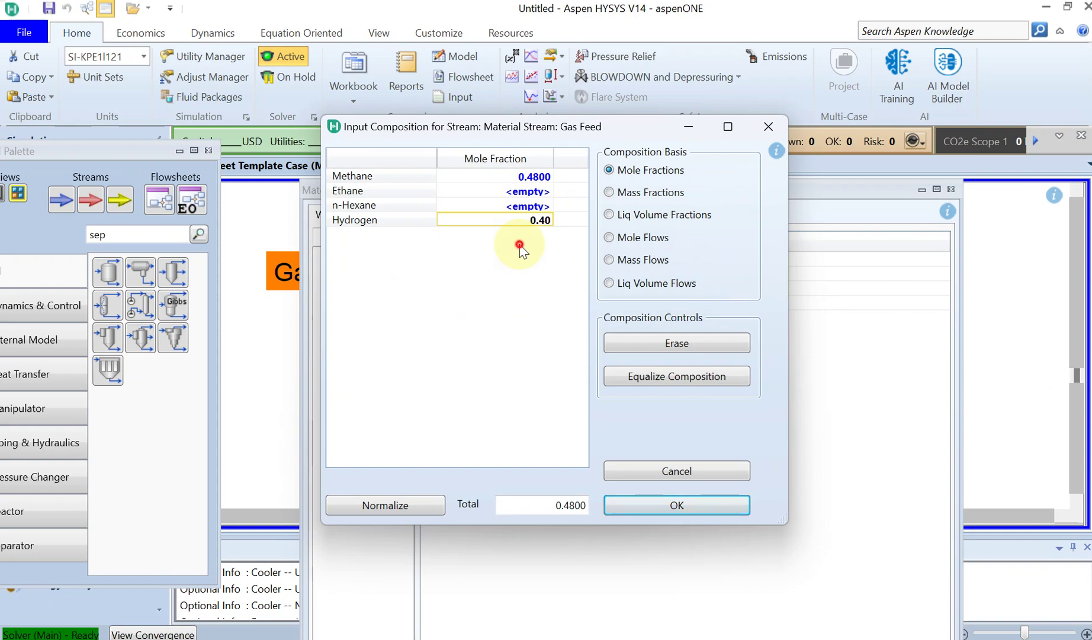
{"action": "left_click", "coordinate": [525, 196]}
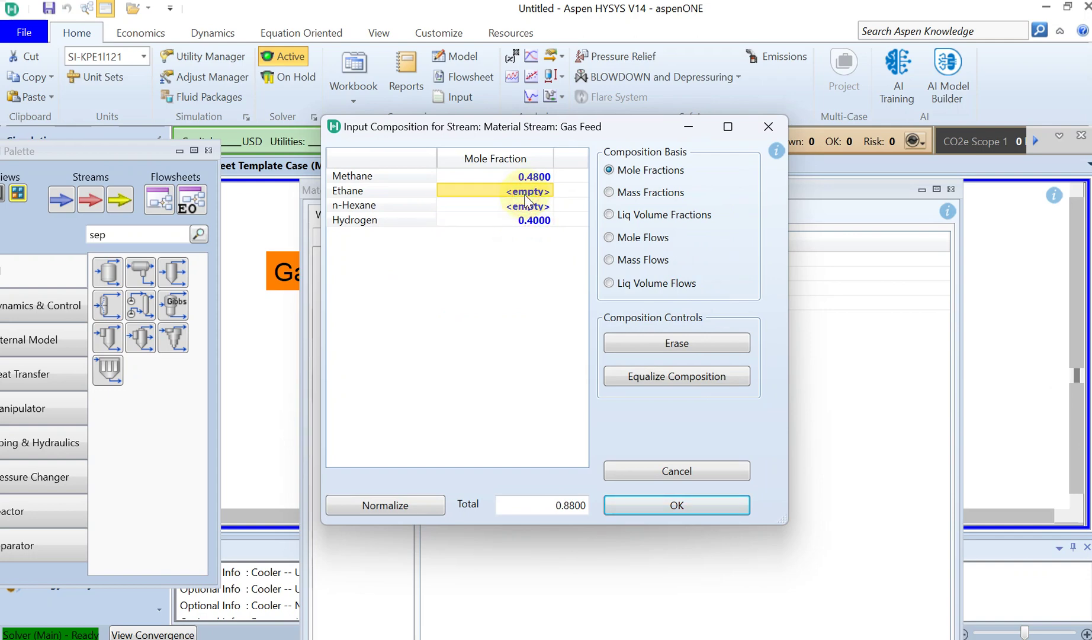
Enter Ethane 0.1 and n-Hexane 0.02, then accept the completed composition
{"action": "type", "text": "0.1"}
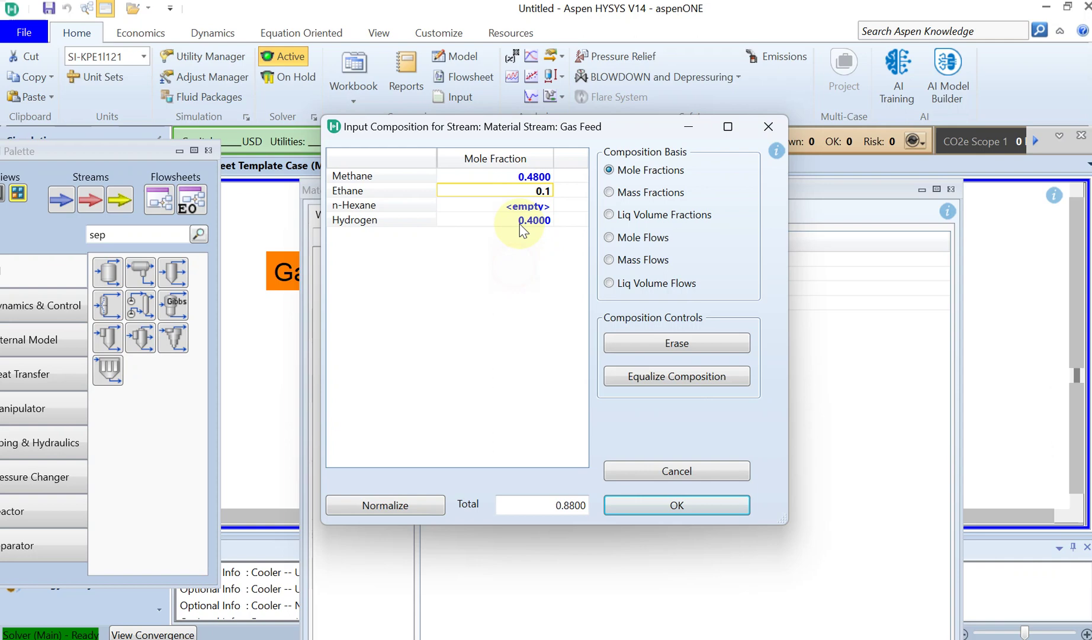
{"action": "key", "text": "Return"}
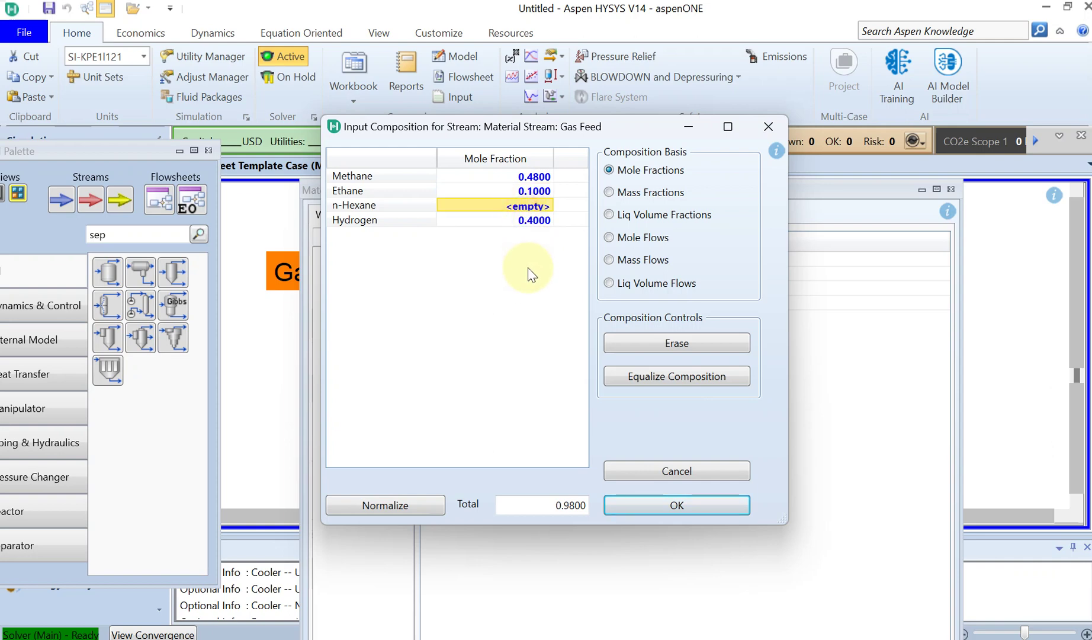
{"action": "type", "text": "0.02"}
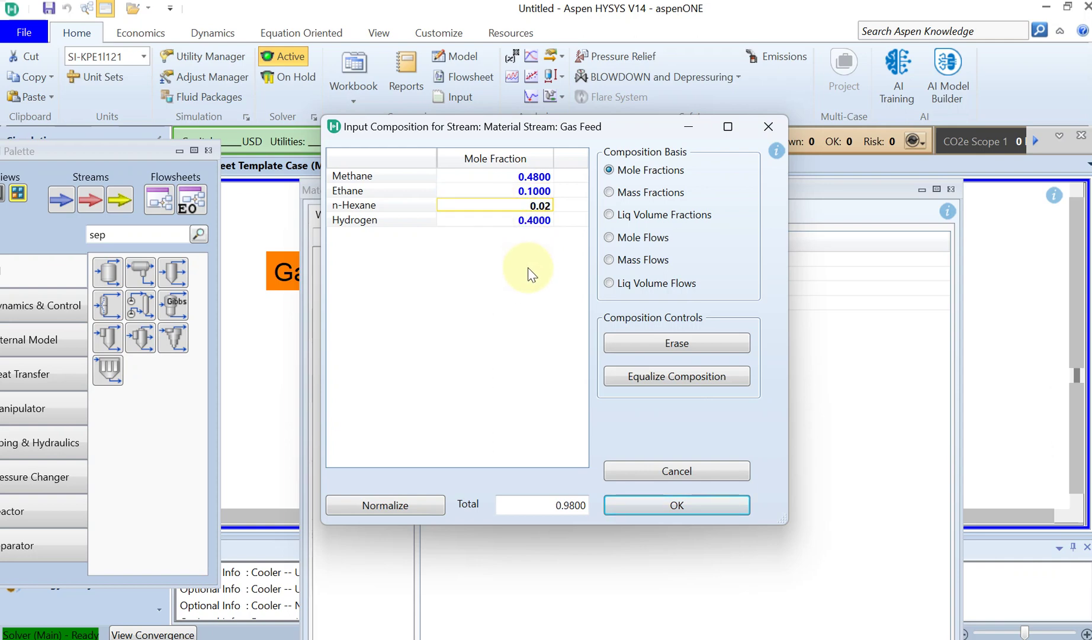
{"action": "left_click", "coordinate": [531, 192]}
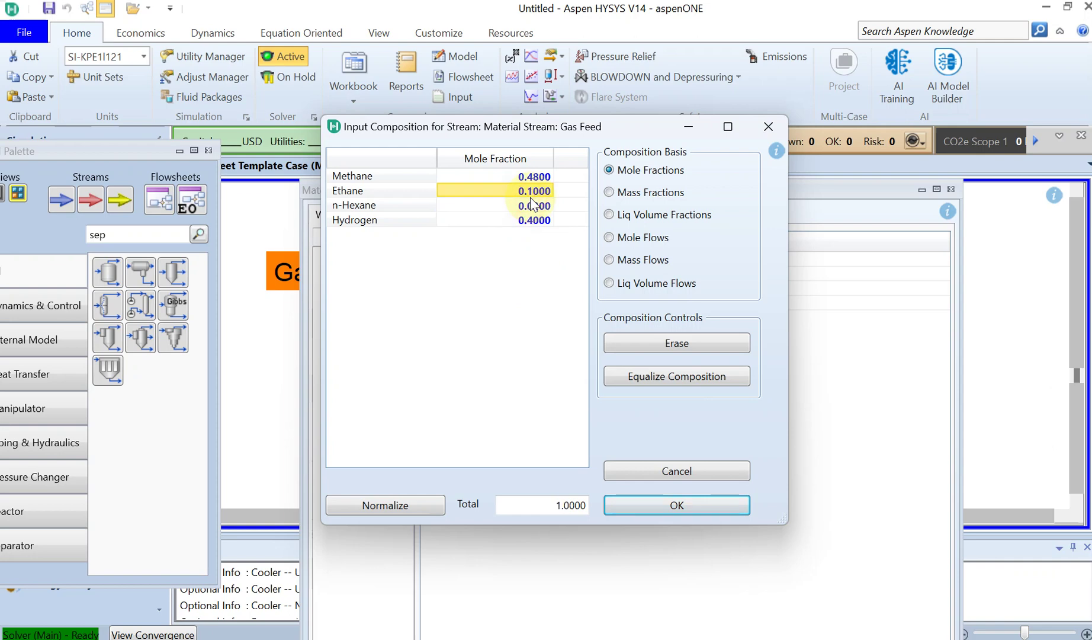
{"action": "left_click", "coordinate": [671, 509]}
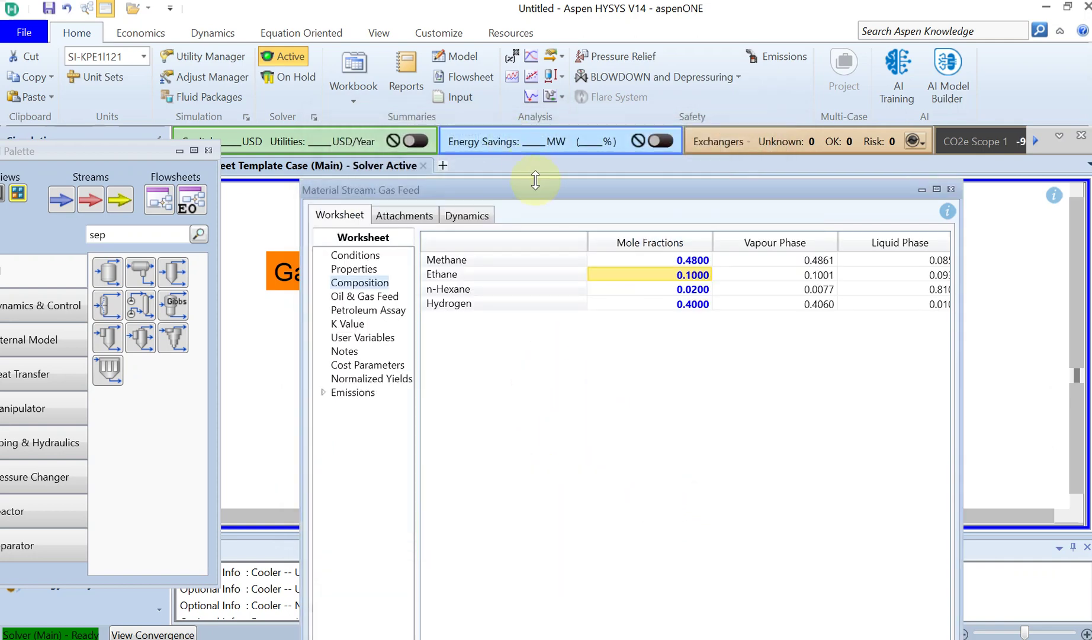
{"action": "left_click_drag", "start_coordinate": [535, 181], "coordinate": [498, 66]}
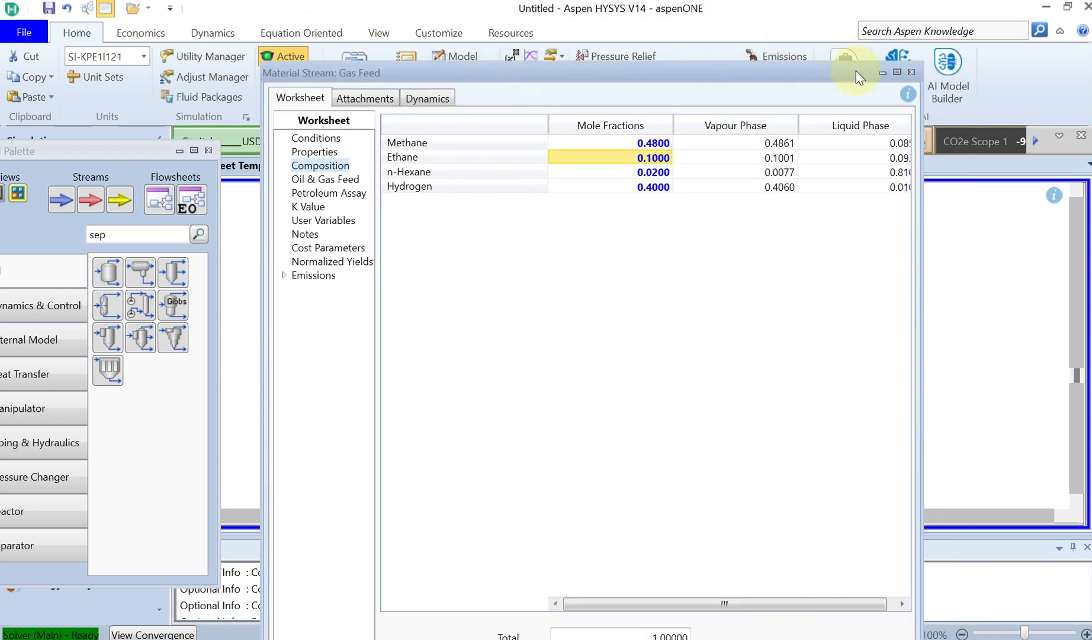
{"action": "left_click_drag", "start_coordinate": [856, 71], "coordinate": [816, 5]}
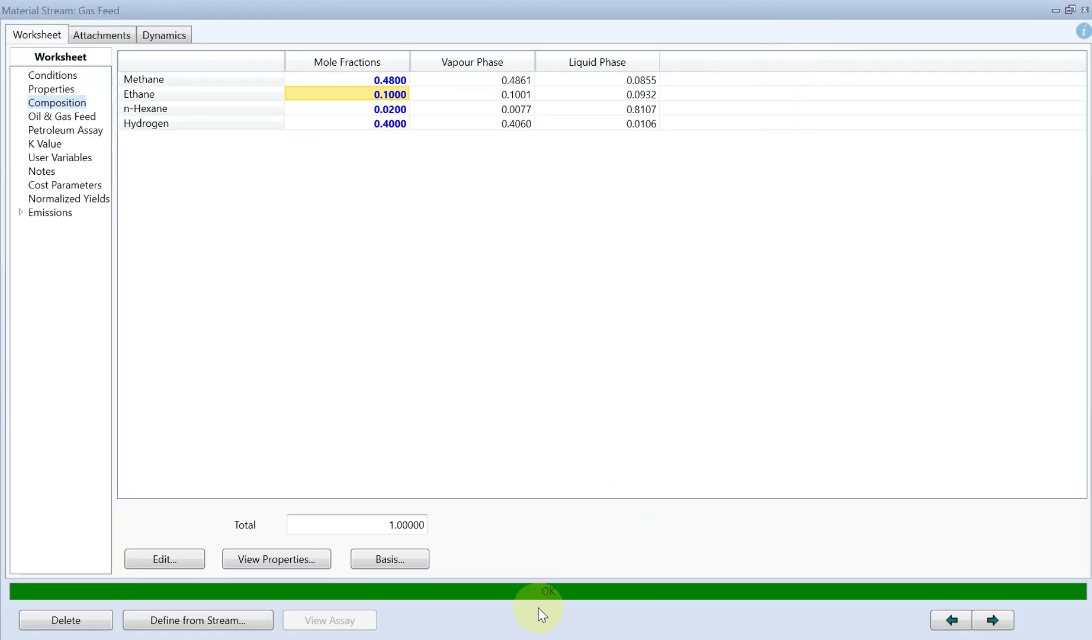
On the Cooler's Parameters page, set Duty to 0 kJ/h and Delta P to 0 bar
{"action": "left_click", "coordinate": [1085, 10]}
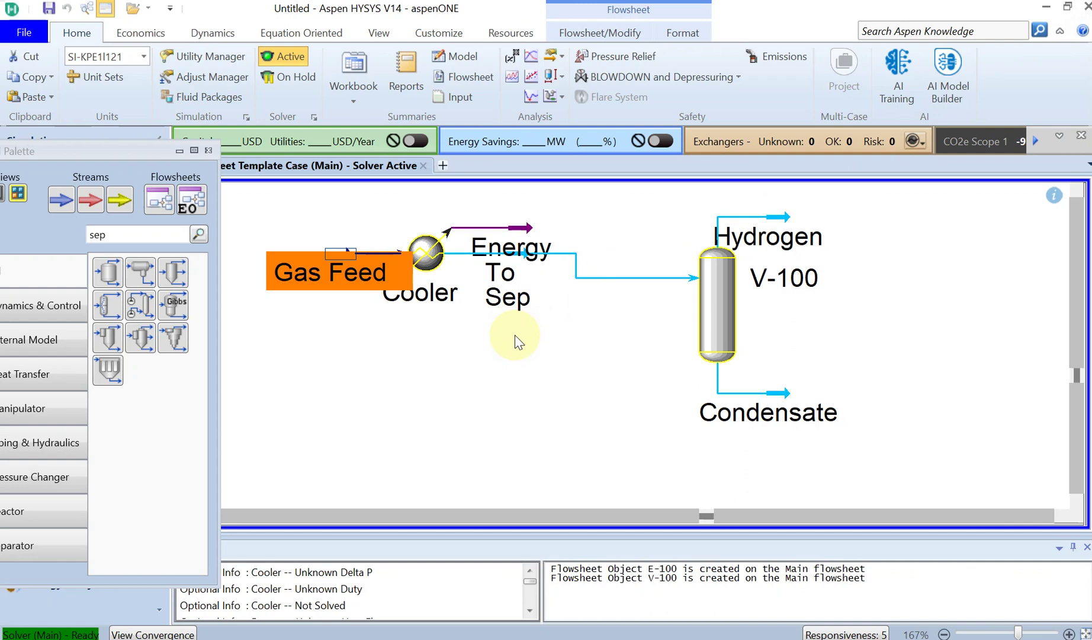
{"action": "double_click", "coordinate": [426, 253]}
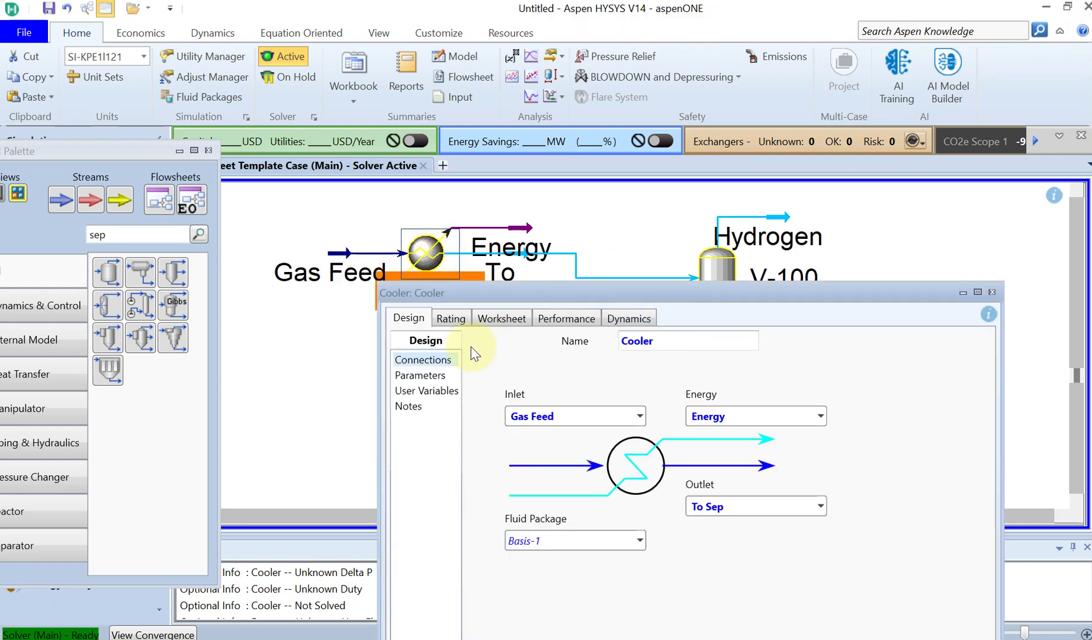
{"action": "left_click", "coordinate": [419, 377]}
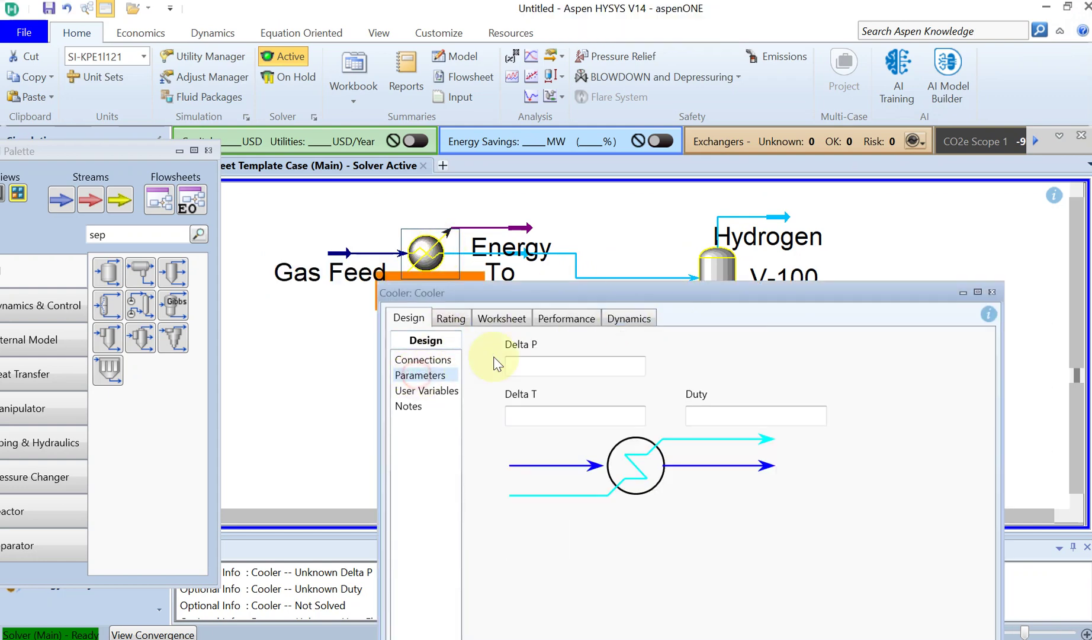
{"action": "left_click", "coordinate": [705, 414]}
{"action": "type", "text": "0"}
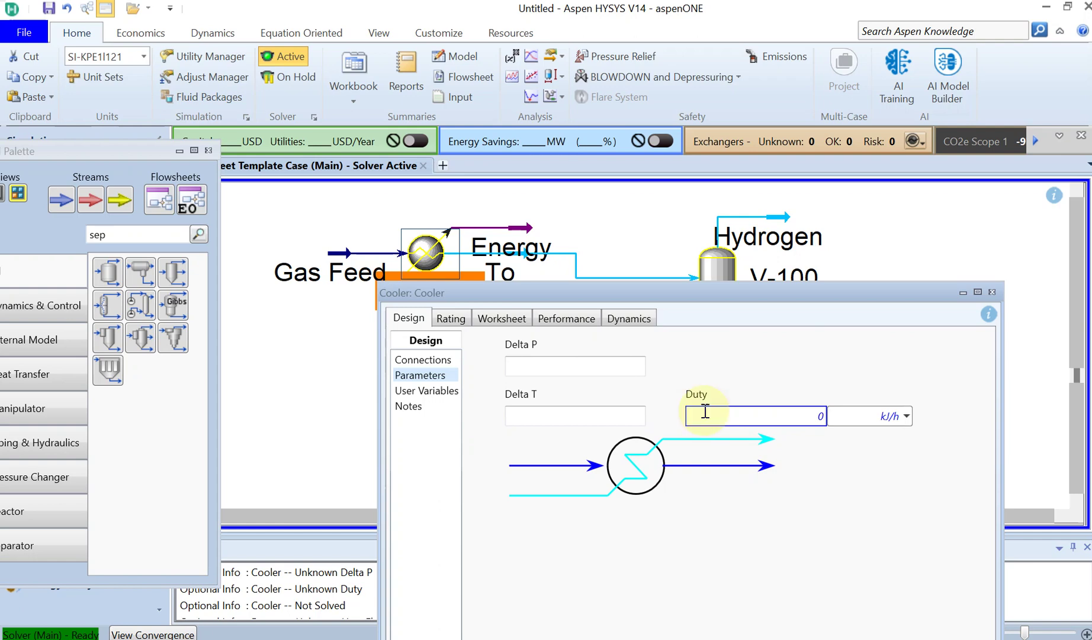
{"action": "left_click_drag", "start_coordinate": [701, 293], "coordinate": [696, 186]}
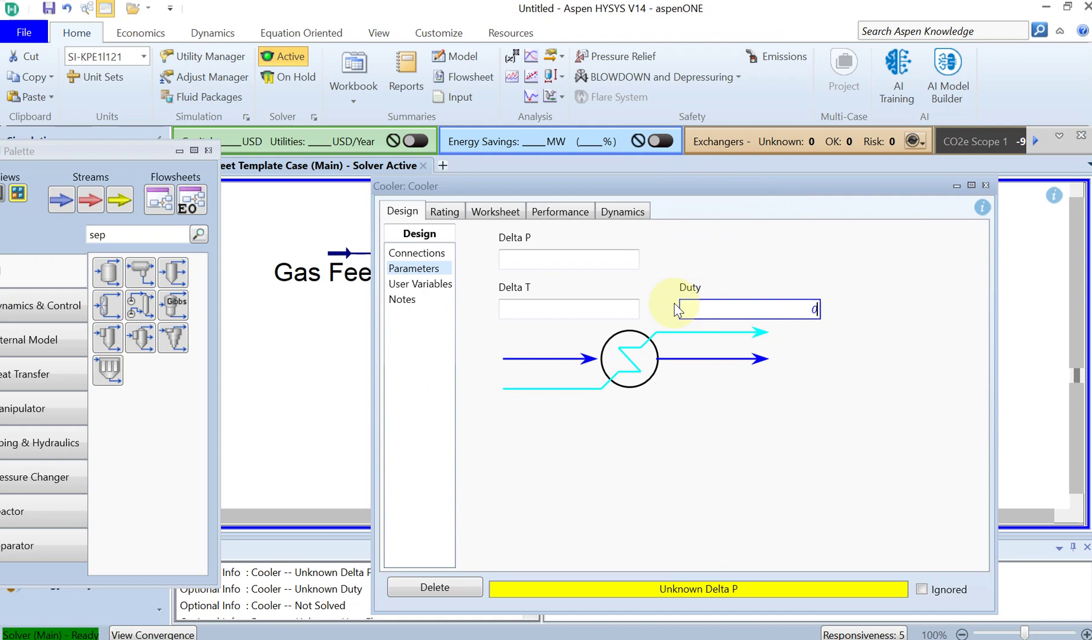
{"action": "left_click", "coordinate": [589, 264]}
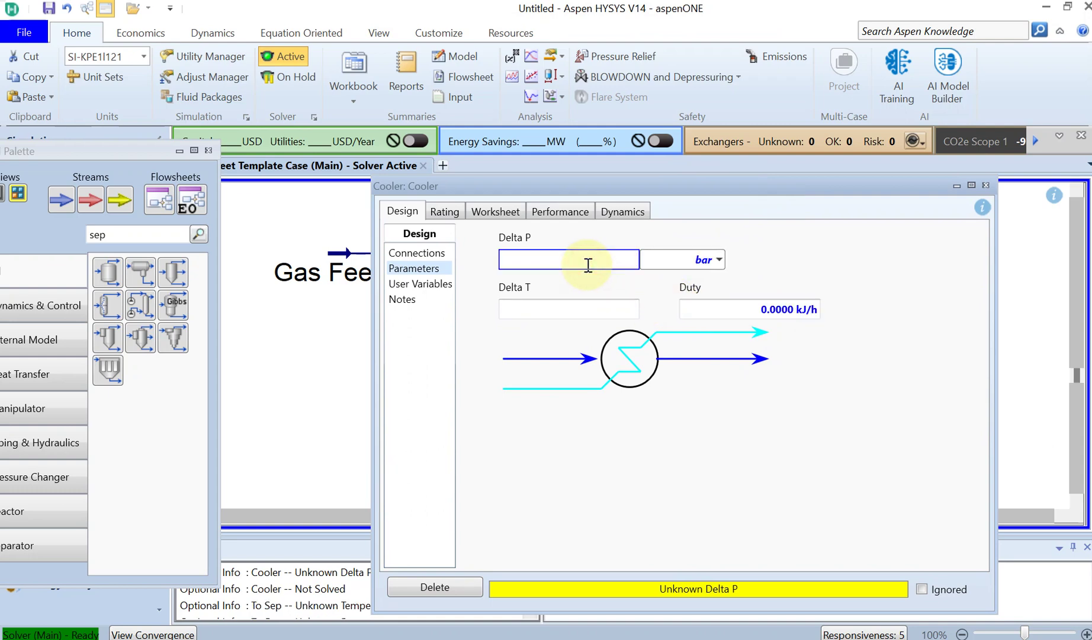
{"action": "type", "text": "0"}
{"action": "key", "text": "Return"}
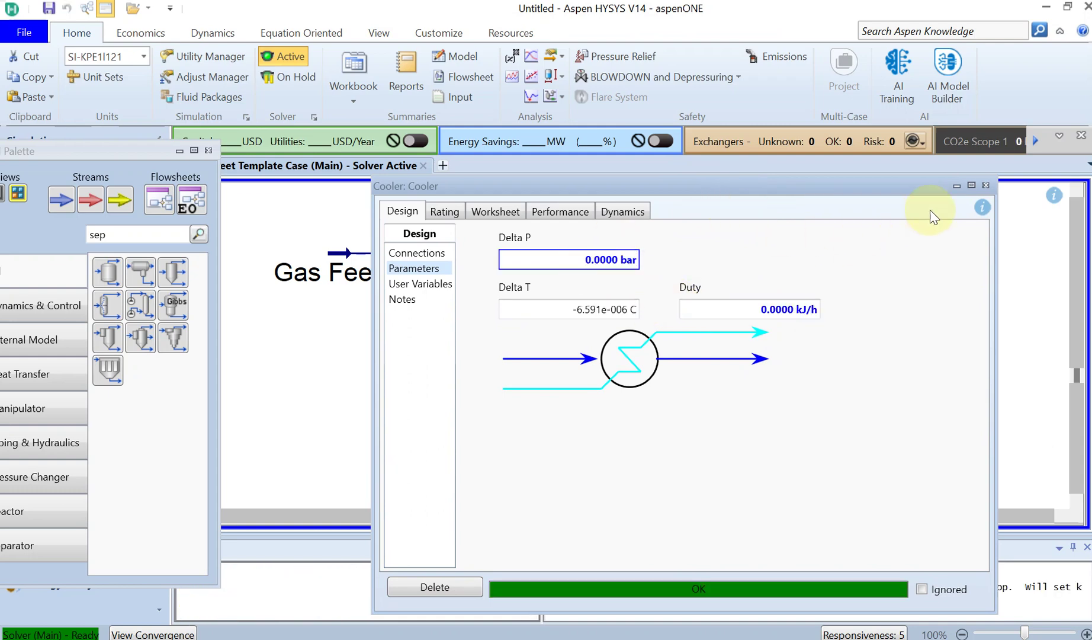
{"action": "left_click", "coordinate": [985, 187]}
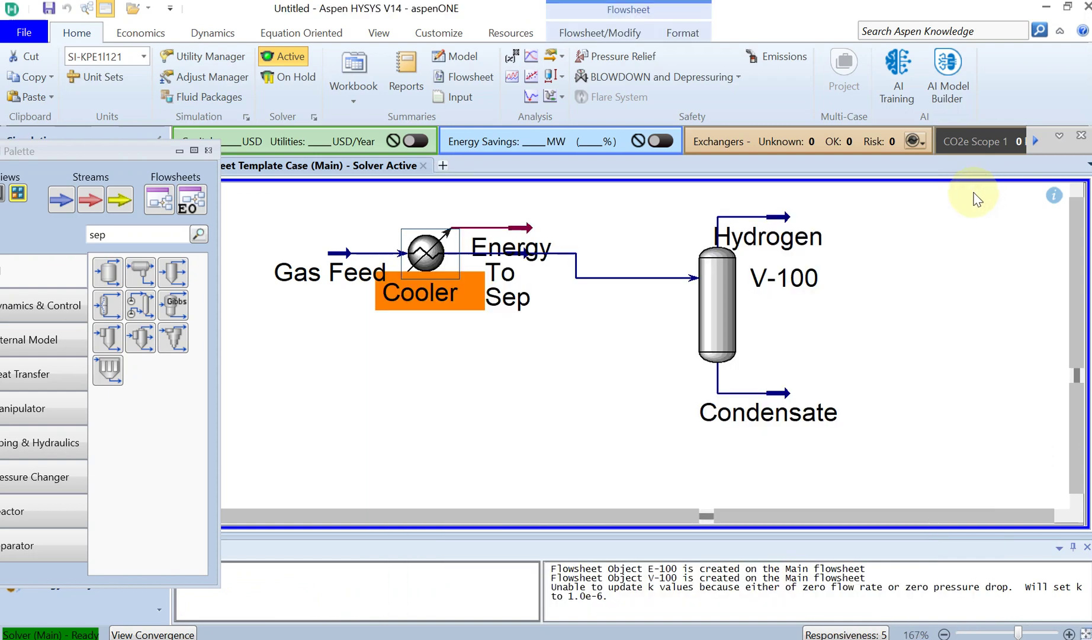
{"action": "left_click", "coordinate": [893, 279]}
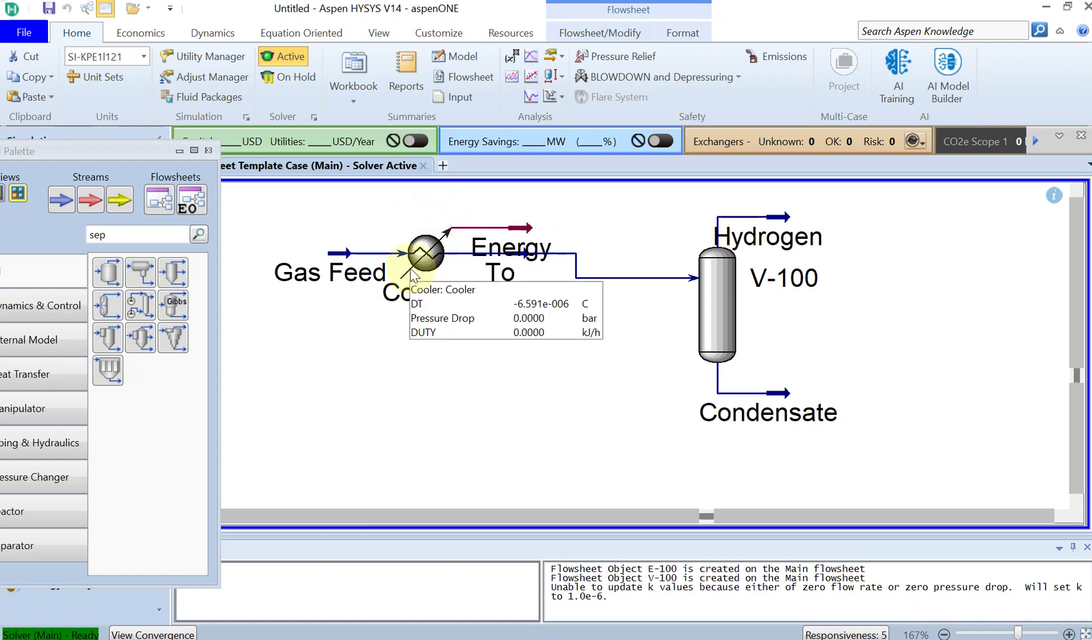
{"action": "mouse_move", "coordinate": [379, 278]}
{"action": "mouse_move", "coordinate": [440, 267]}
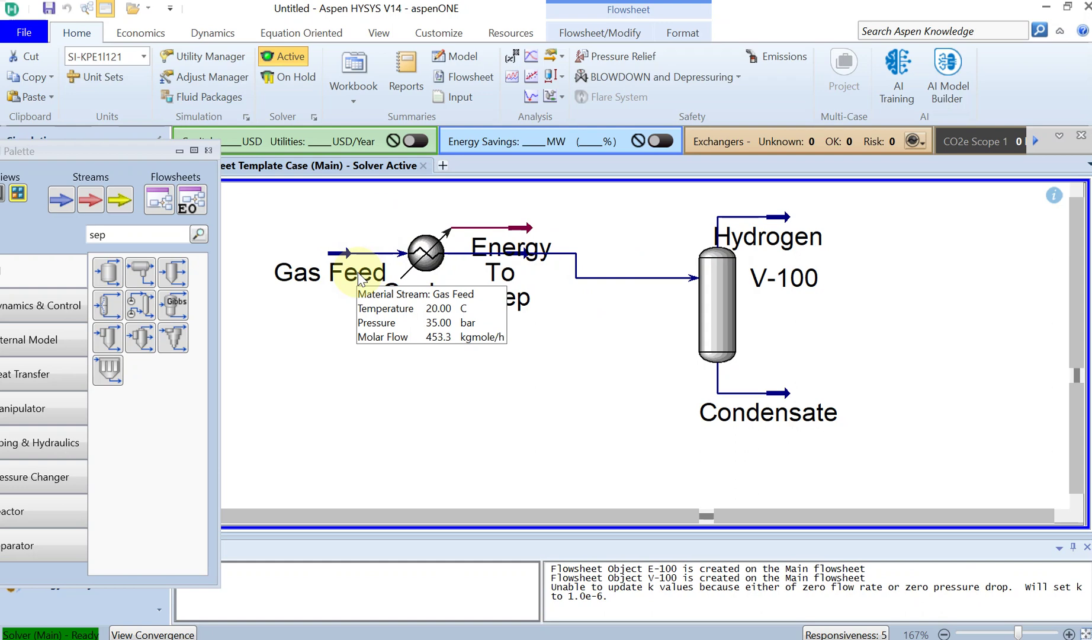
{"action": "mouse_move", "coordinate": [768, 243]}
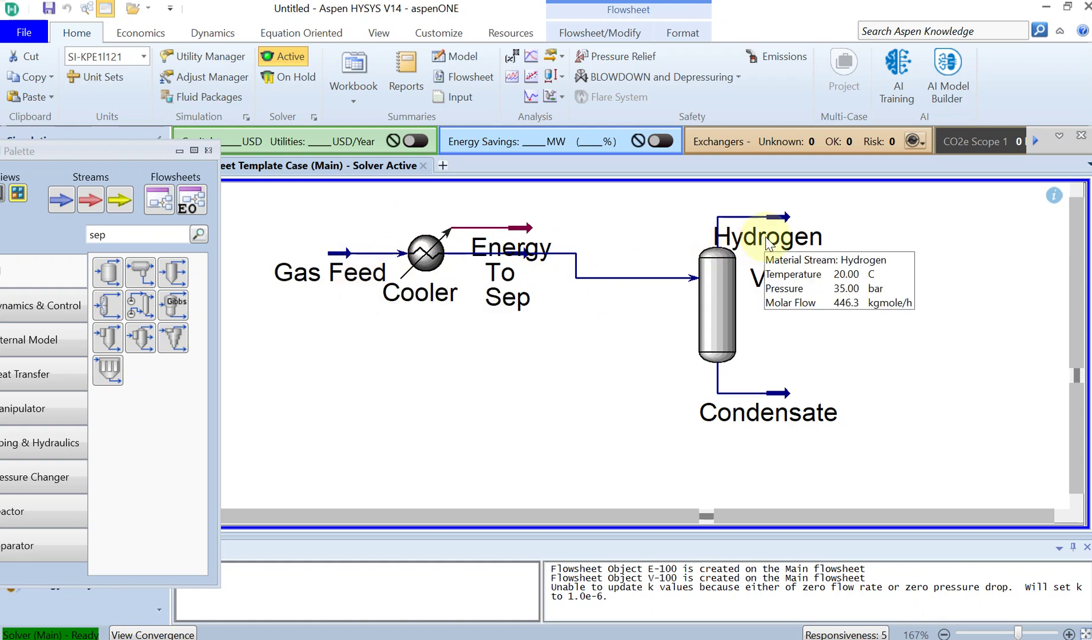
{"action": "mouse_move", "coordinate": [772, 409]}
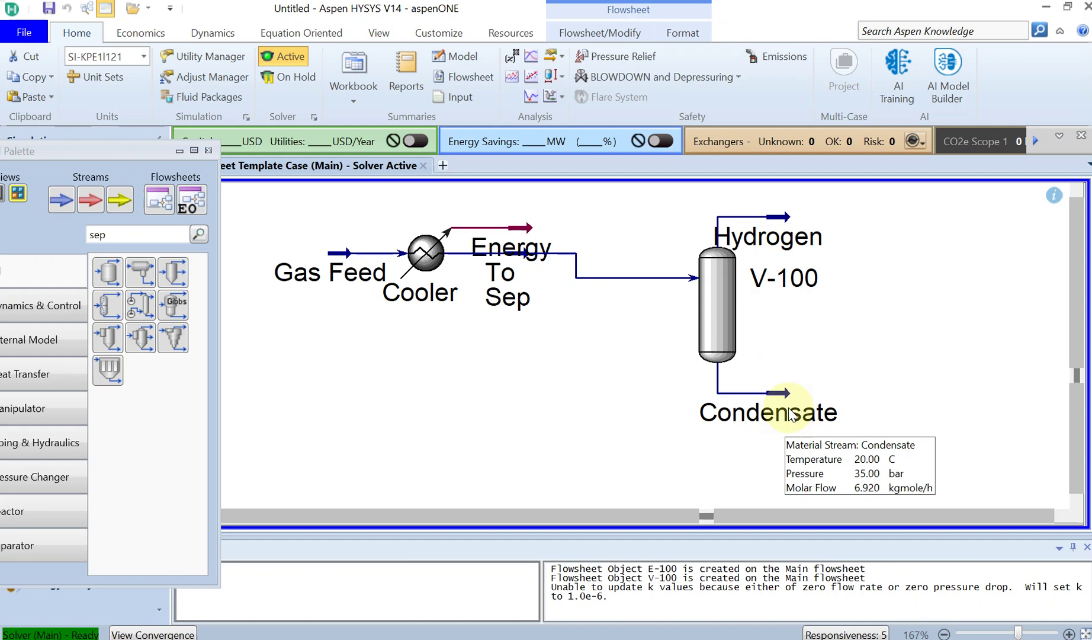
{"action": "mouse_move", "coordinate": [794, 291]}
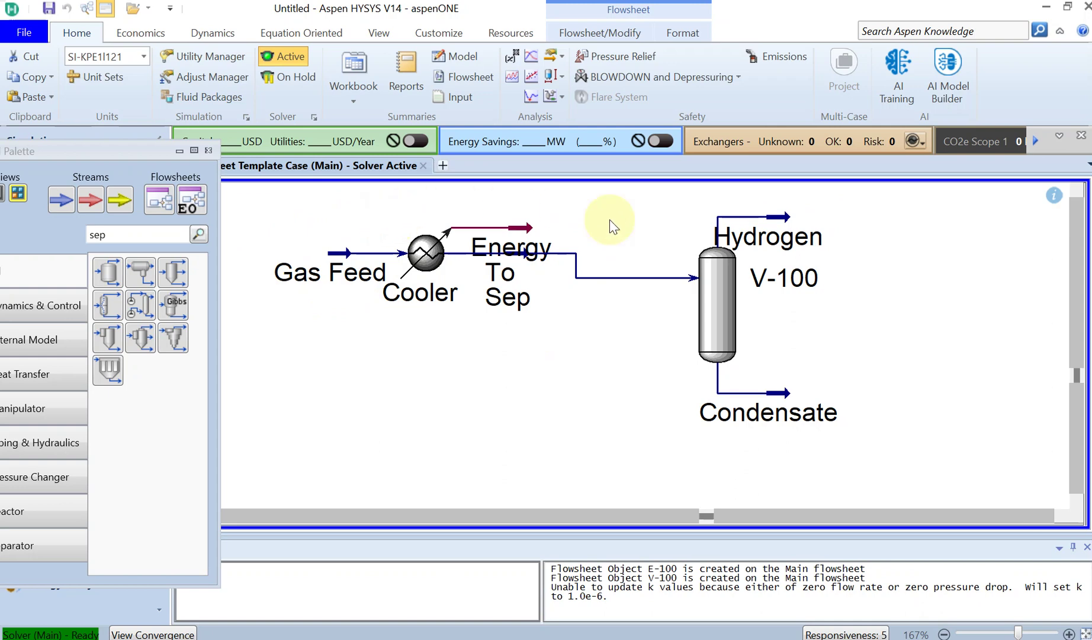
{"action": "mouse_move", "coordinate": [853, 435]}
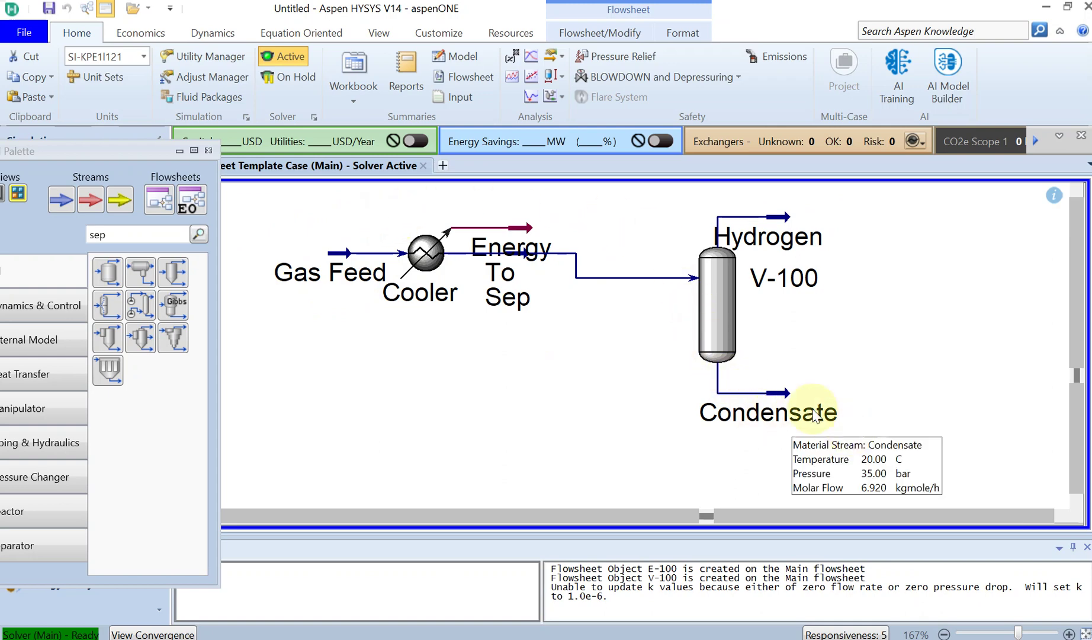
Filter the palette with 'sp' and drop a Spreadsheet below the cooler and separator
{"action": "double_click", "coordinate": [135, 235]}
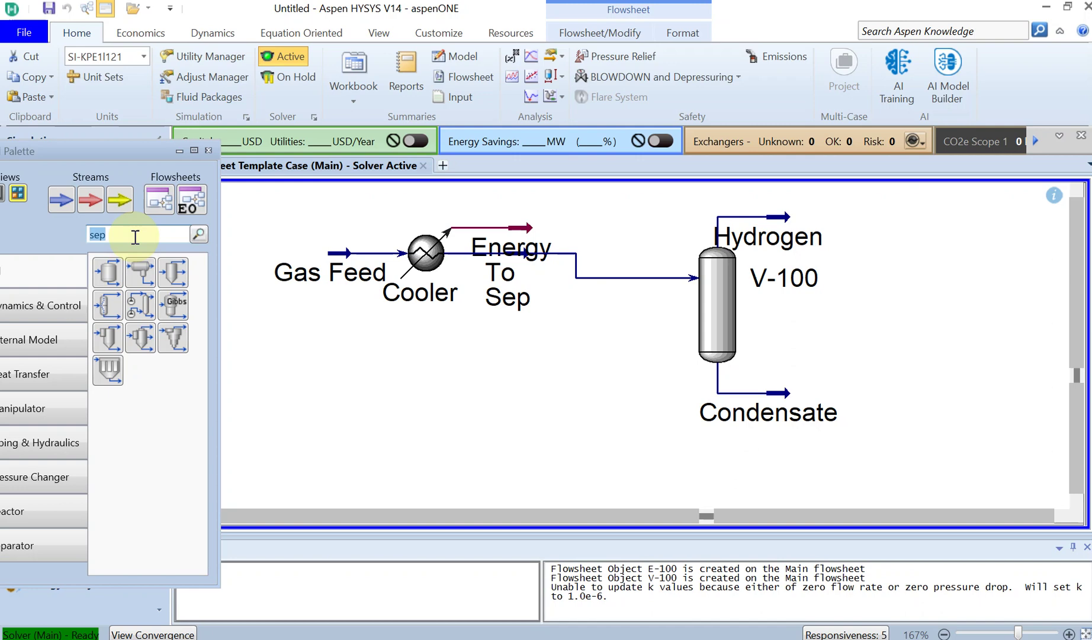
{"action": "key", "text": "BackSpace"}
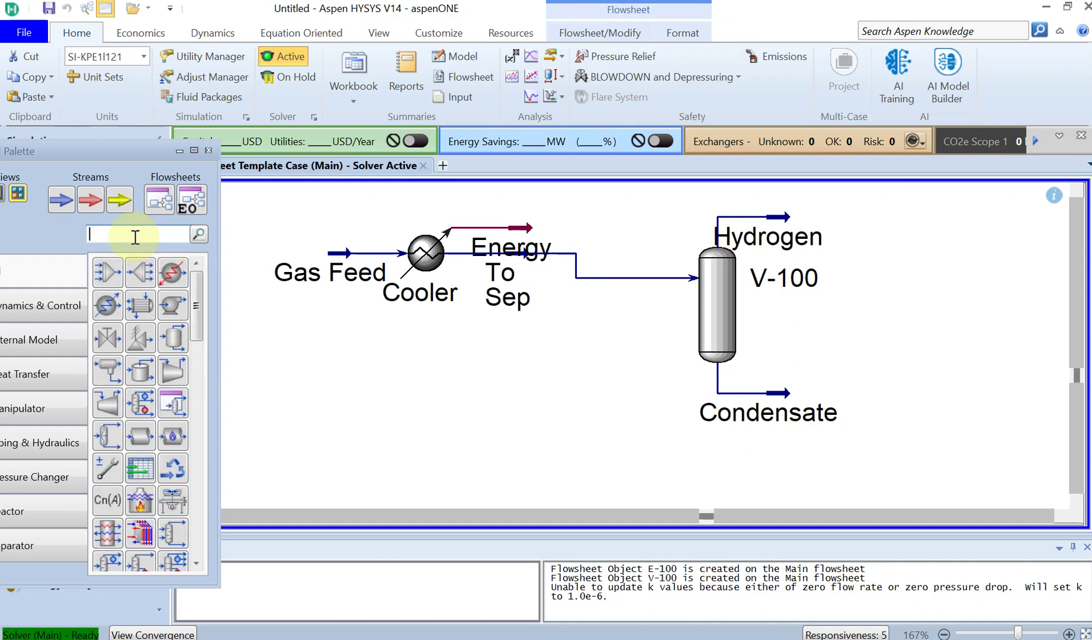
{"action": "type", "text": "spe"}
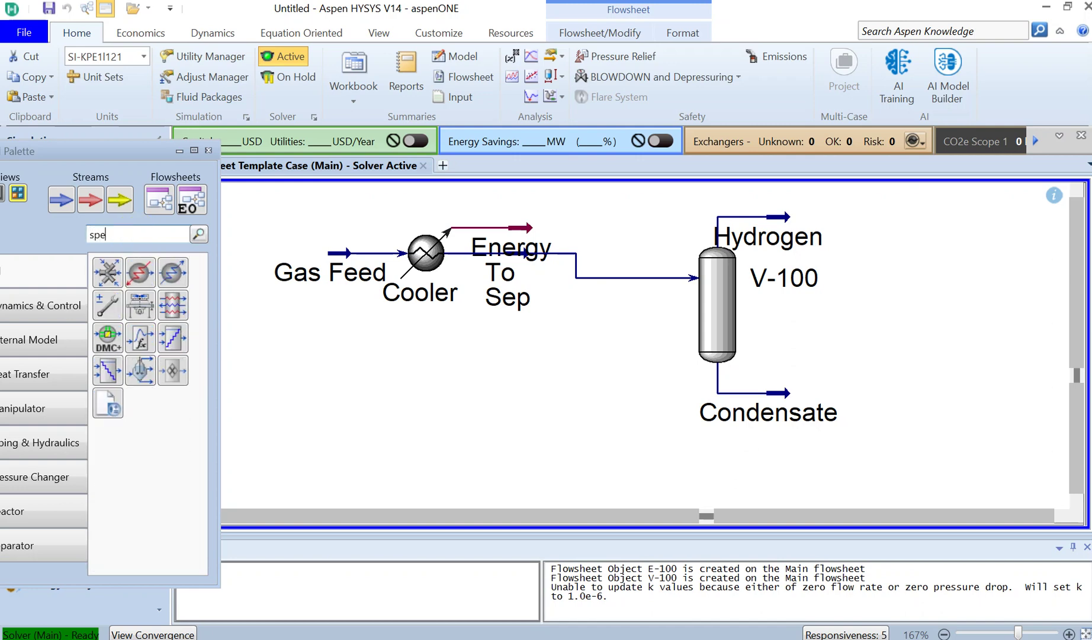
{"action": "key", "text": "BackSpace"}
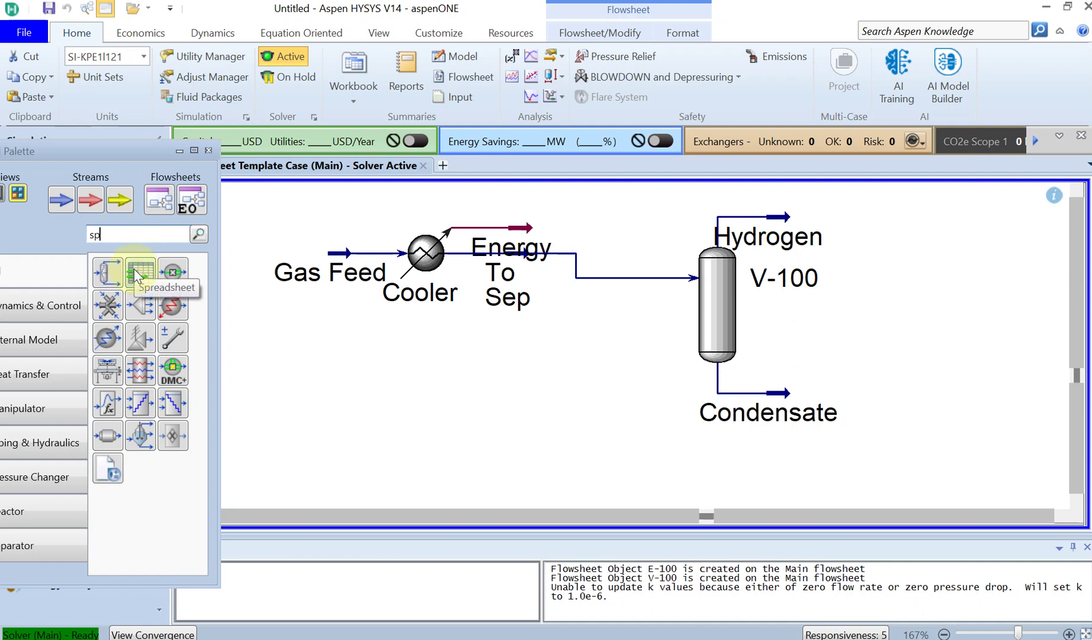
{"action": "left_click_drag", "start_coordinate": [135, 273], "coordinate": [566, 484]}
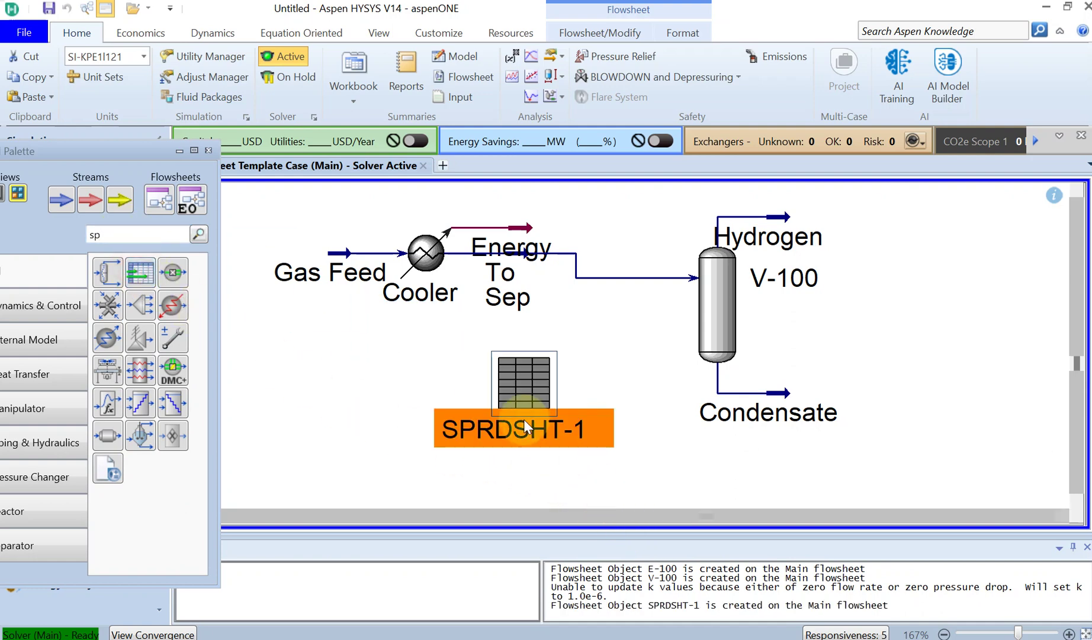
Open SPRDSHT-1's cell grid and enter 'Molar flow Methane Gas Feed' in cell A1
{"action": "left_click", "coordinate": [632, 347]}
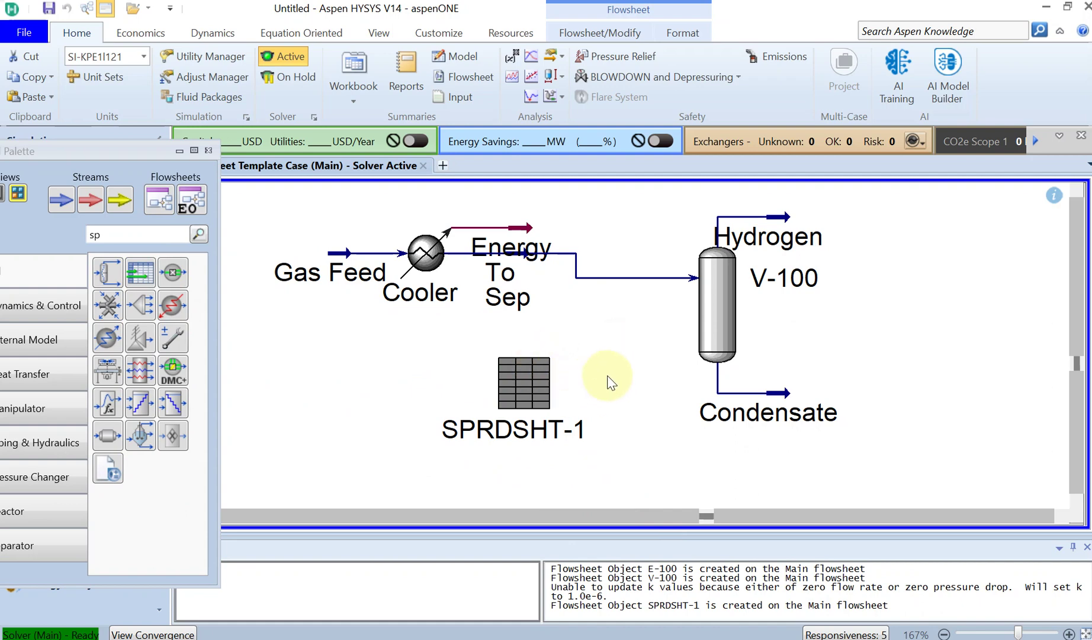
{"action": "double_click", "coordinate": [542, 387]}
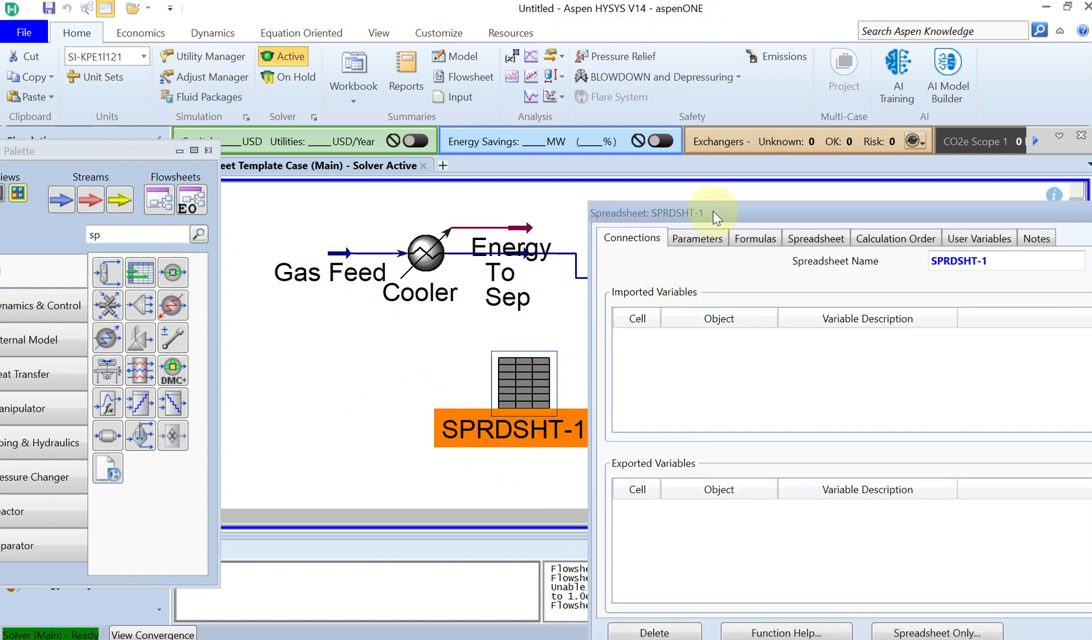
{"action": "left_click_drag", "start_coordinate": [713, 210], "coordinate": [489, 143]}
{"action": "left_click", "coordinate": [592, 170]}
{"action": "left_click", "coordinate": [499, 327]}
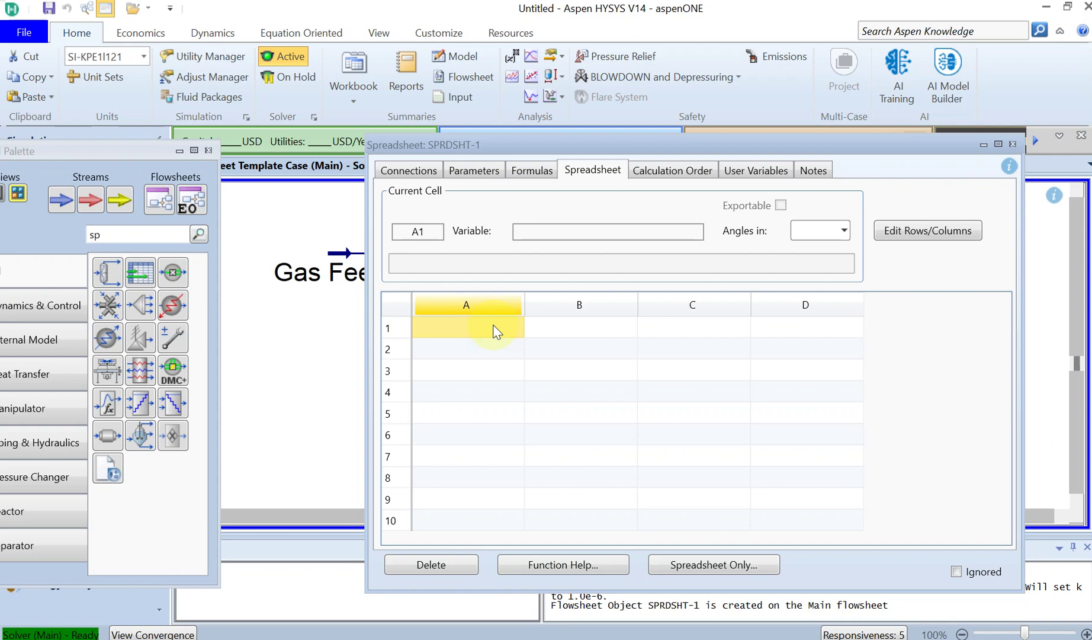
{"action": "type", "text": "Molar fl"}
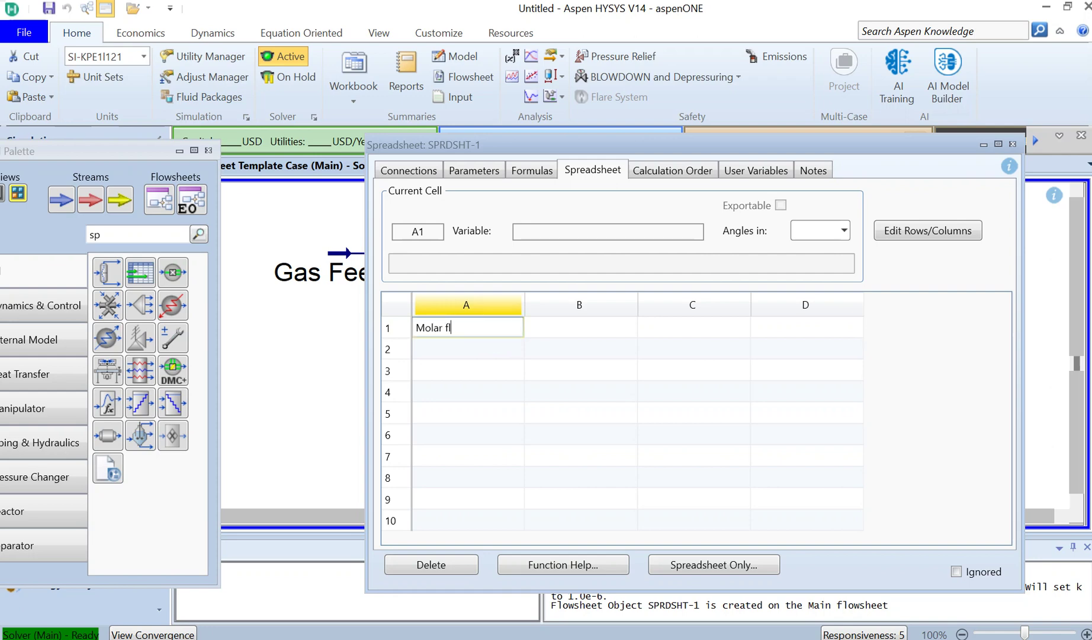
{"action": "type", "text": "ow Methane Gas Feed"}
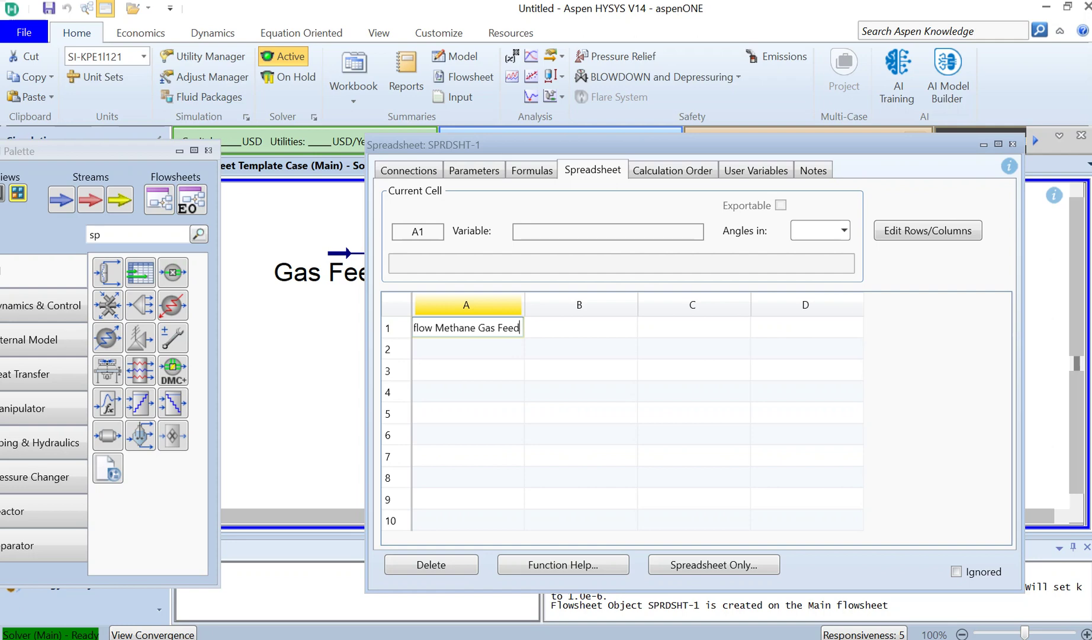
{"action": "left_click", "coordinate": [533, 343]}
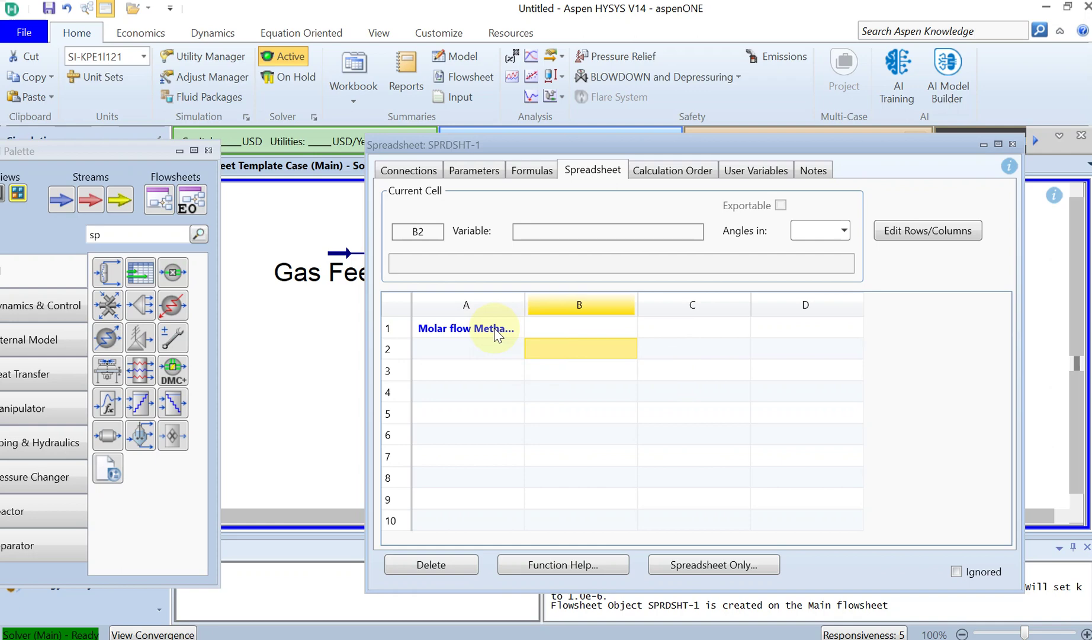
{"action": "left_click", "coordinate": [543, 328]}
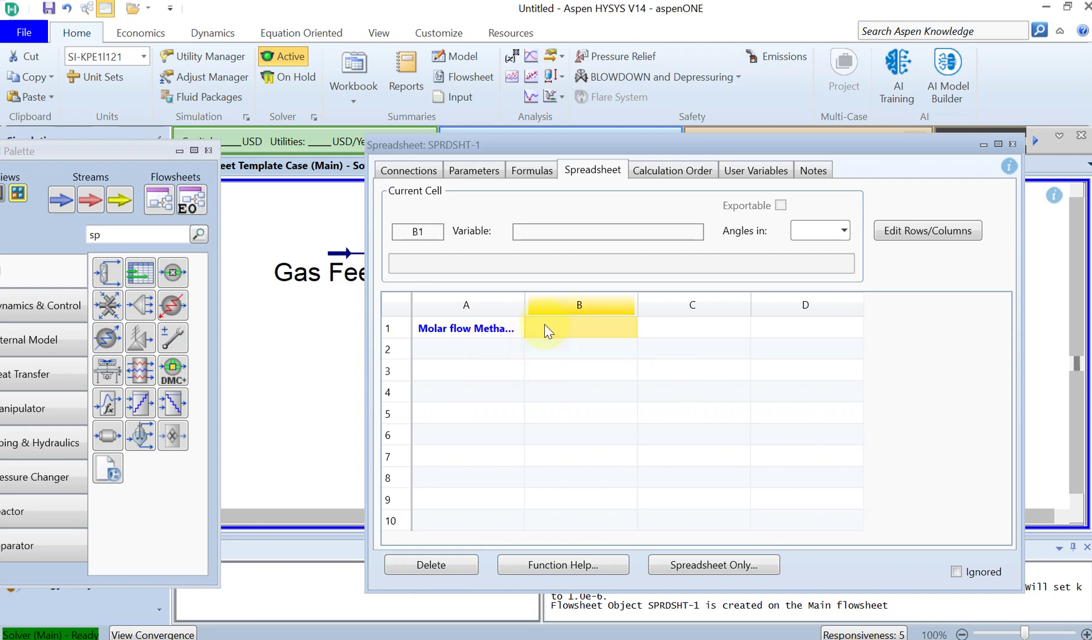
Import Gas Feed's Master Comp Molar Flow for Methane into B1, showing 217.5631 kgmole/h
{"action": "right_click", "coordinate": [546, 331]}
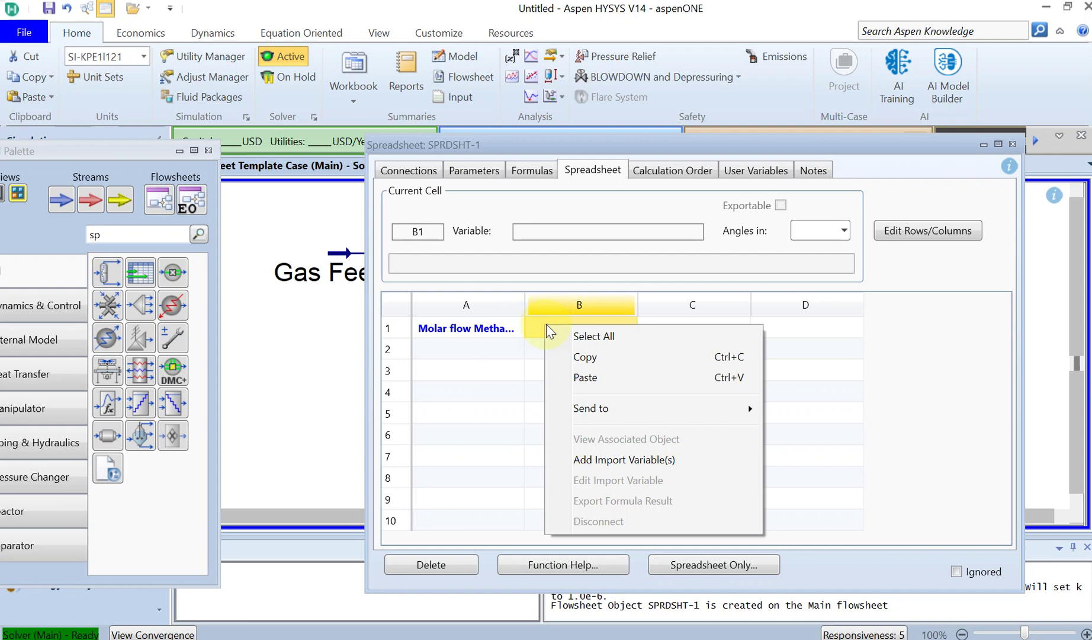
{"action": "left_click", "coordinate": [586, 462]}
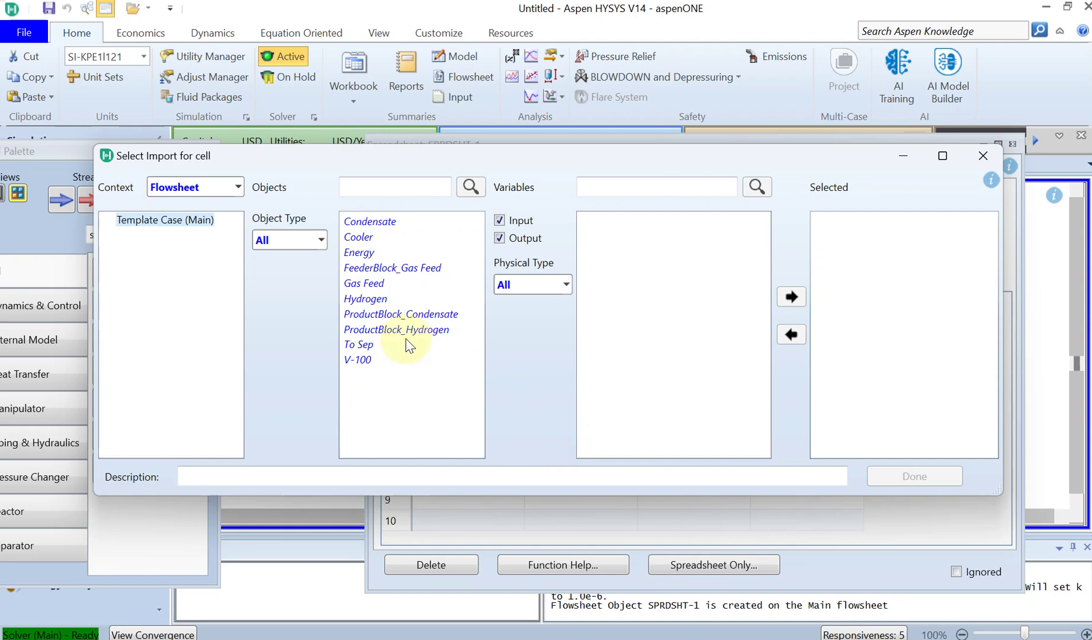
{"action": "left_click", "coordinate": [372, 284]}
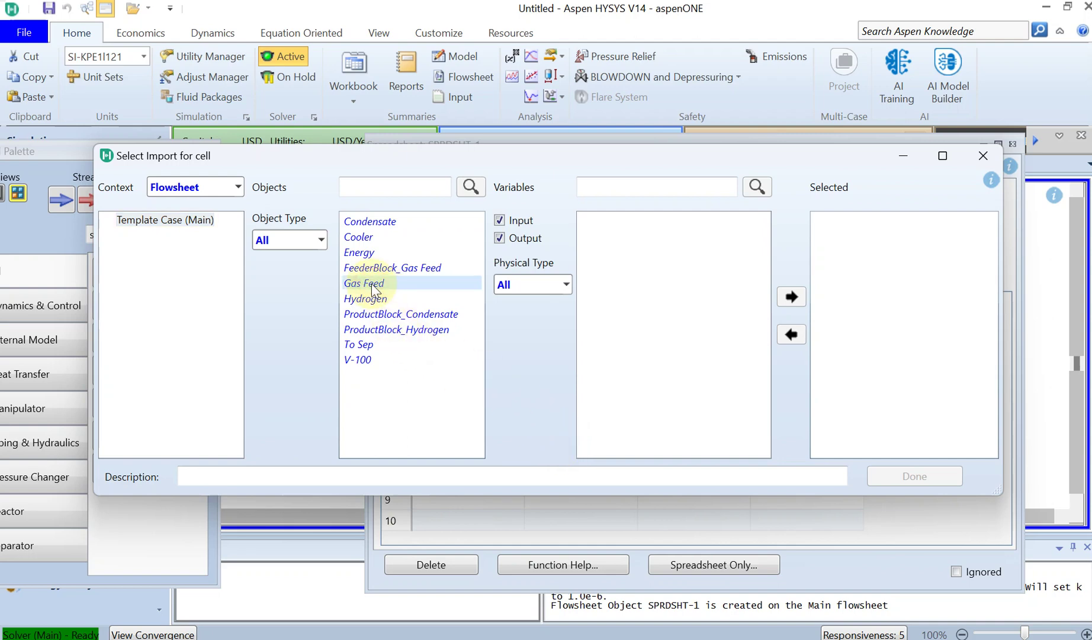
{"action": "left_click", "coordinate": [673, 186]}
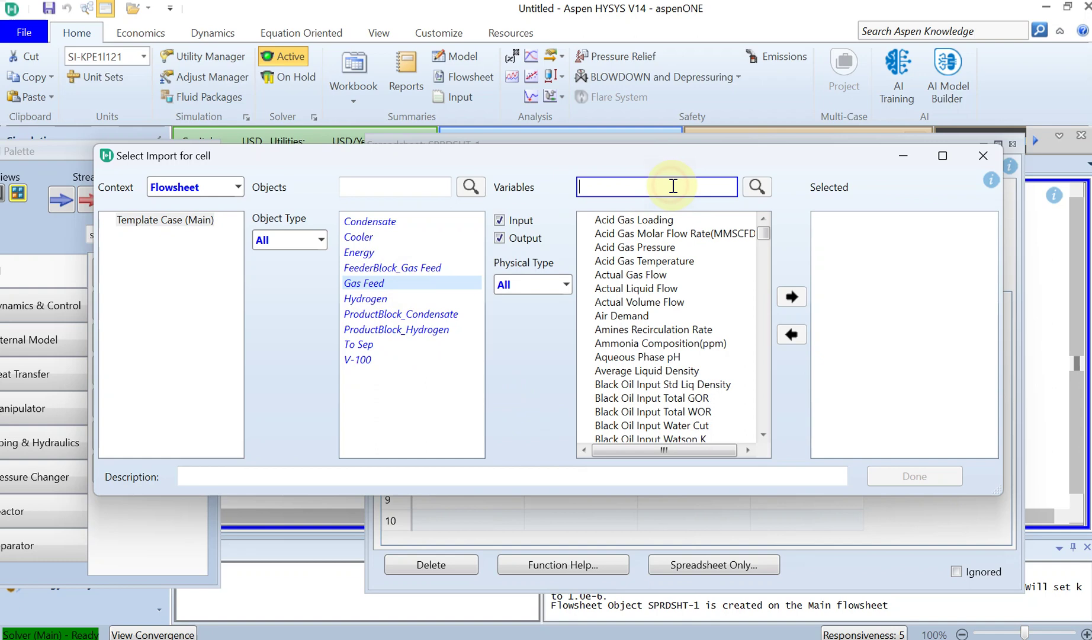
{"action": "type", "text": "Master"}
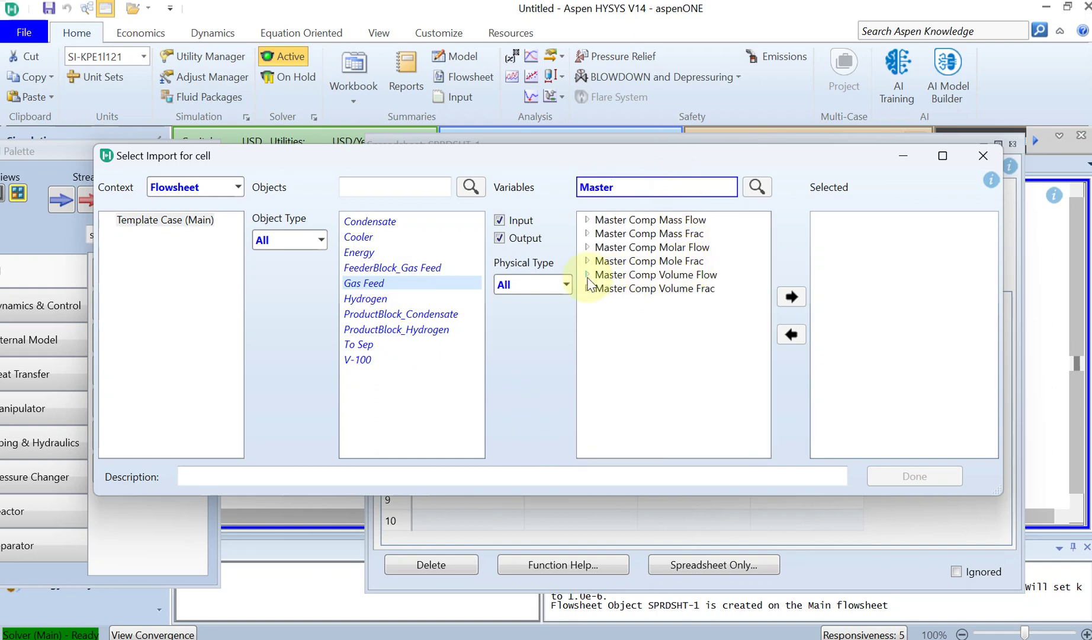
{"action": "left_click", "coordinate": [587, 248]}
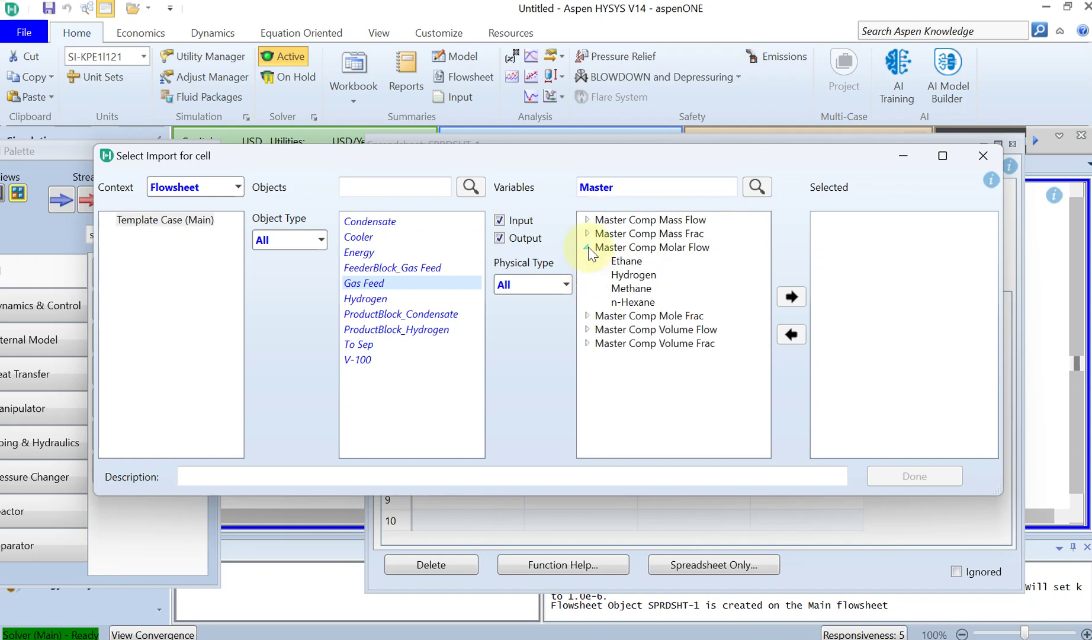
{"action": "left_click", "coordinate": [633, 290]}
{"action": "left_click", "coordinate": [633, 290]}
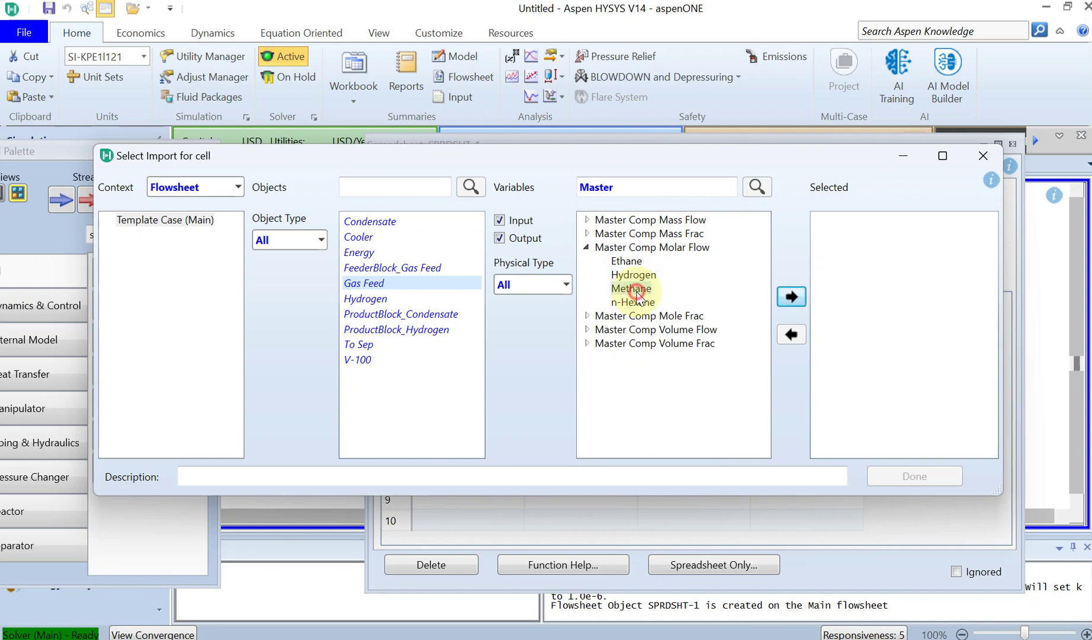
{"action": "left_click", "coordinate": [791, 296]}
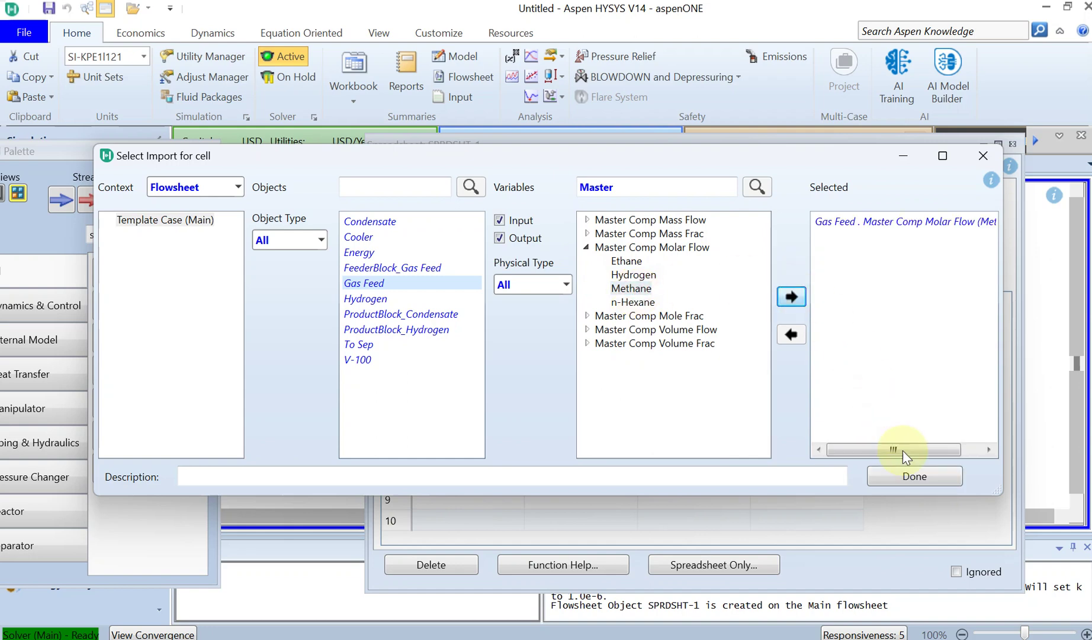
{"action": "left_click", "coordinate": [915, 474]}
Label cell A2 'Molar Flow Methane Condesate' and widen column A so labels fit
{"action": "type", "text": "Mol"}
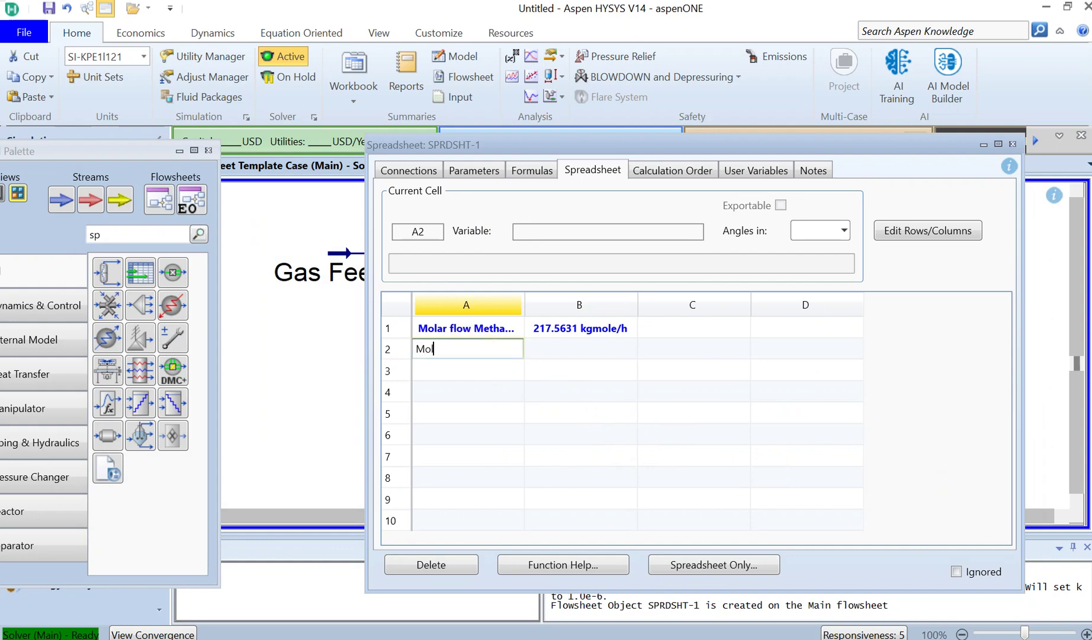
{"action": "type", "text": "ar Flow Methane Con"}
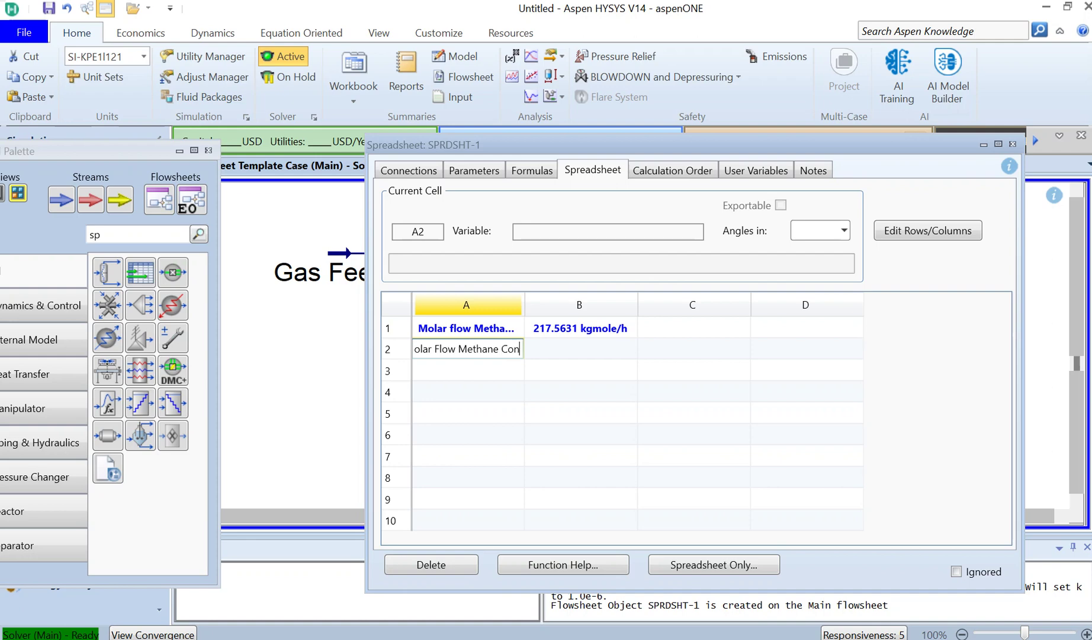
{"action": "type", "text": "desate"}
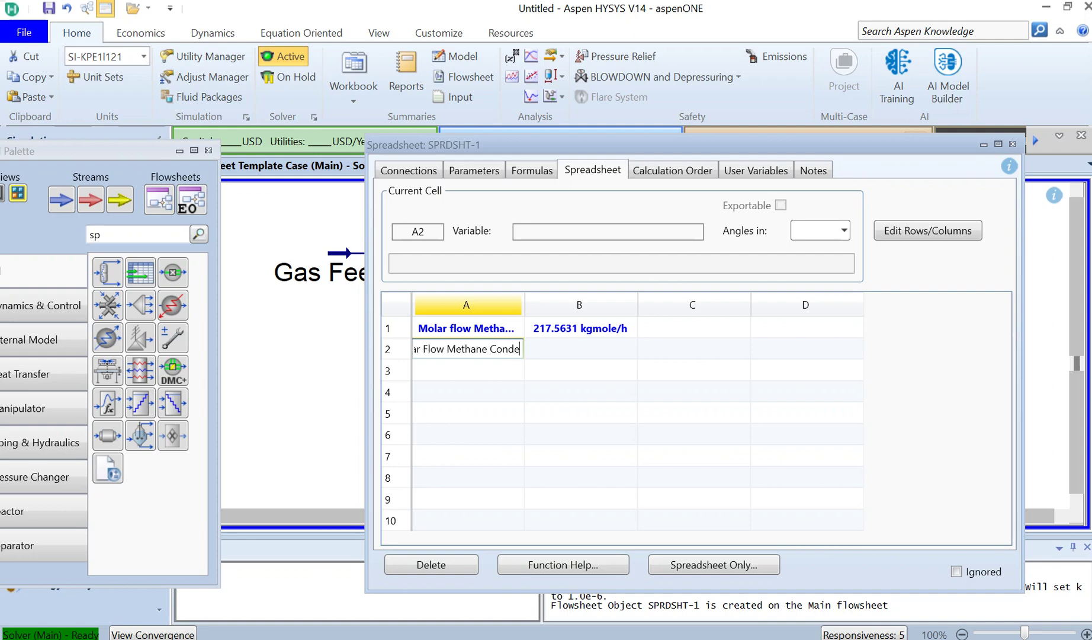
{"action": "left_click", "coordinate": [536, 328]}
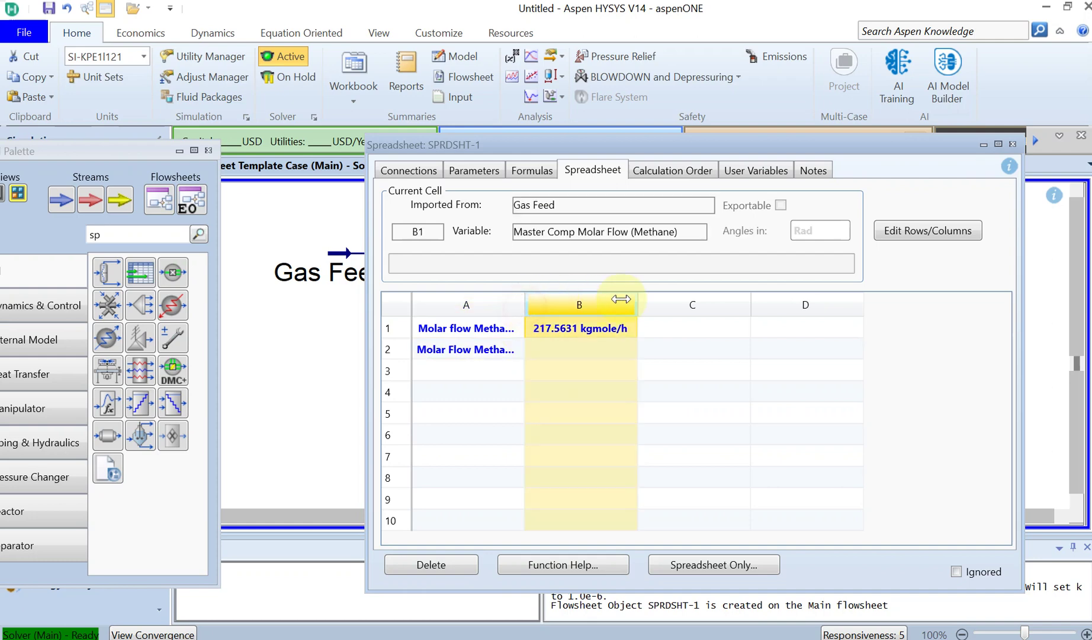
{"action": "left_click_drag", "start_coordinate": [524, 305], "coordinate": [622, 305]}
{"action": "left_click", "coordinate": [629, 349]}
Import Condensate's Master Comp Molar Flow for Methane into B2, showing 0.5917 kgmole/h
{"action": "right_click", "coordinate": [648, 353]}
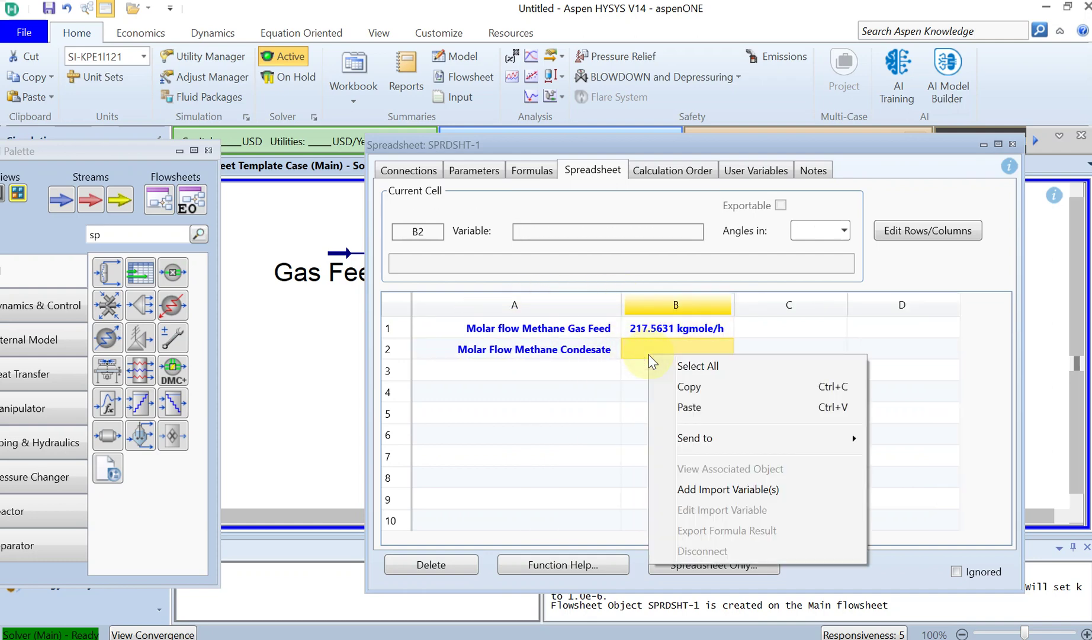
{"action": "left_click", "coordinate": [710, 488]}
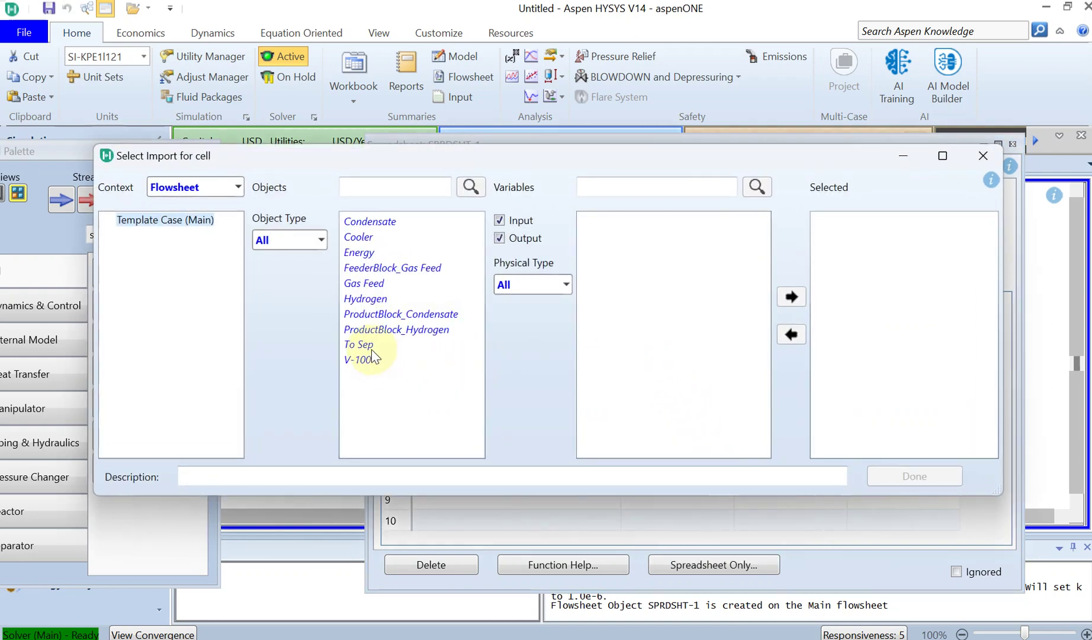
{"action": "left_click", "coordinate": [367, 224]}
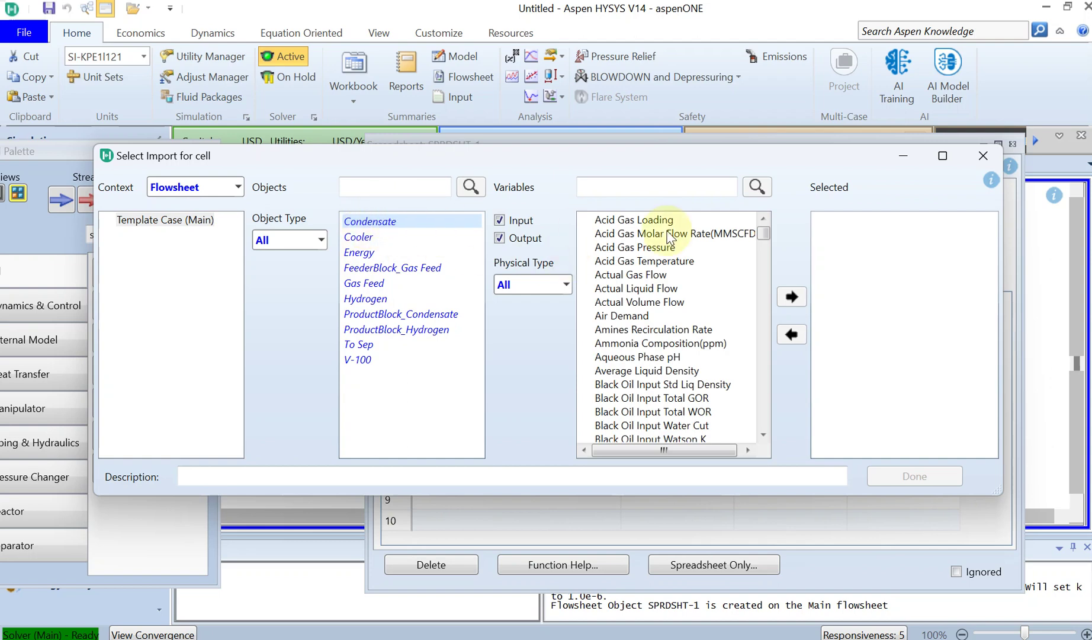
{"action": "left_click", "coordinate": [693, 186]}
{"action": "type", "text": "master"}
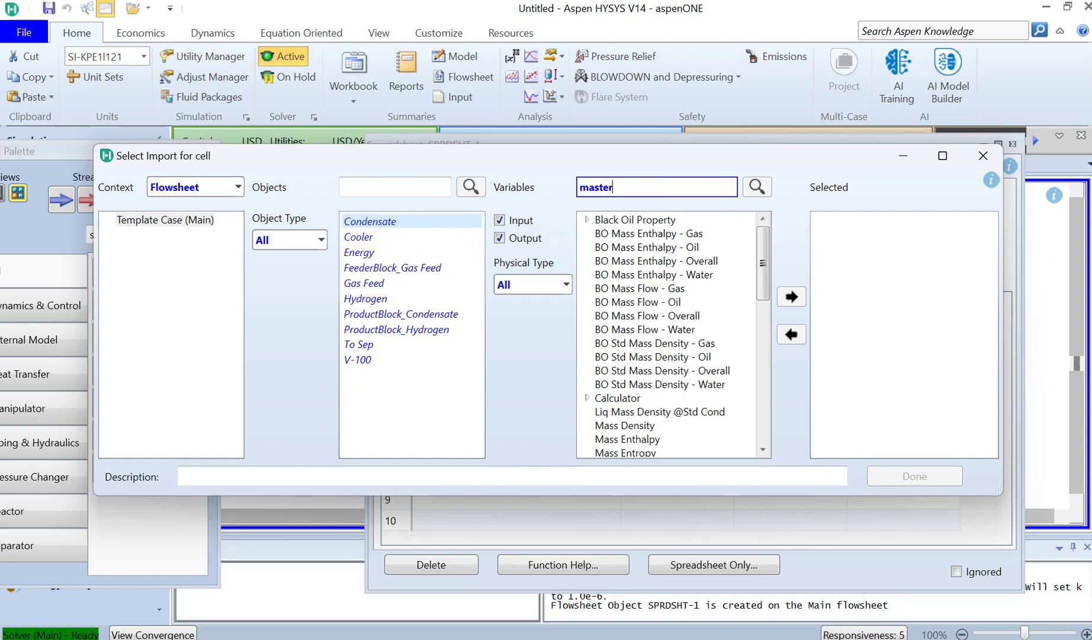
{"action": "left_click", "coordinate": [587, 247]}
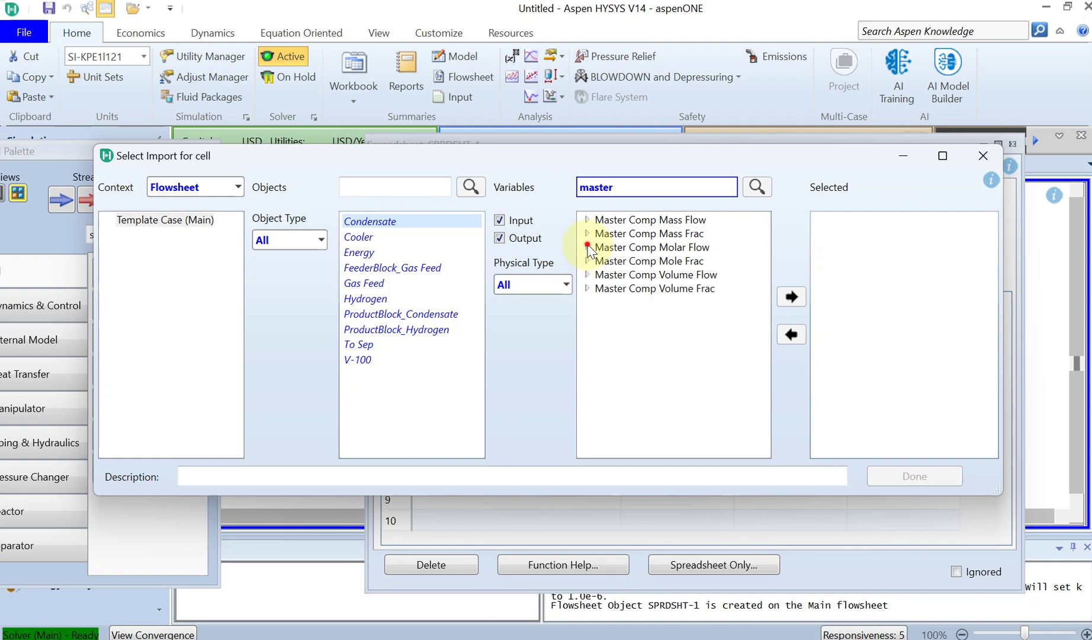
{"action": "left_click", "coordinate": [631, 288]}
{"action": "left_click", "coordinate": [801, 294]}
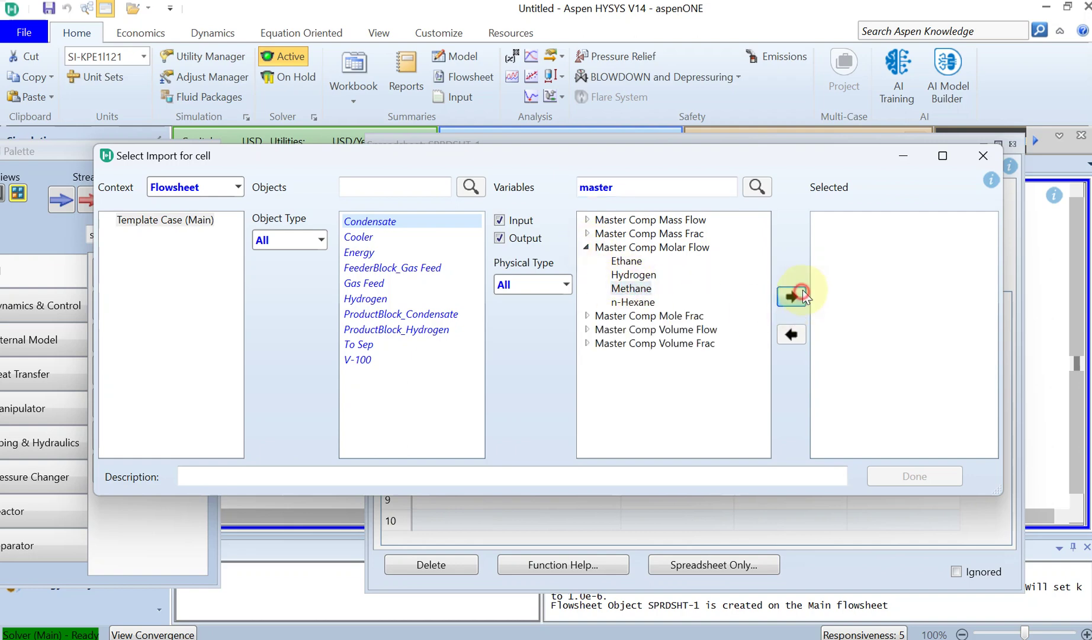
{"action": "left_click", "coordinate": [917, 474]}
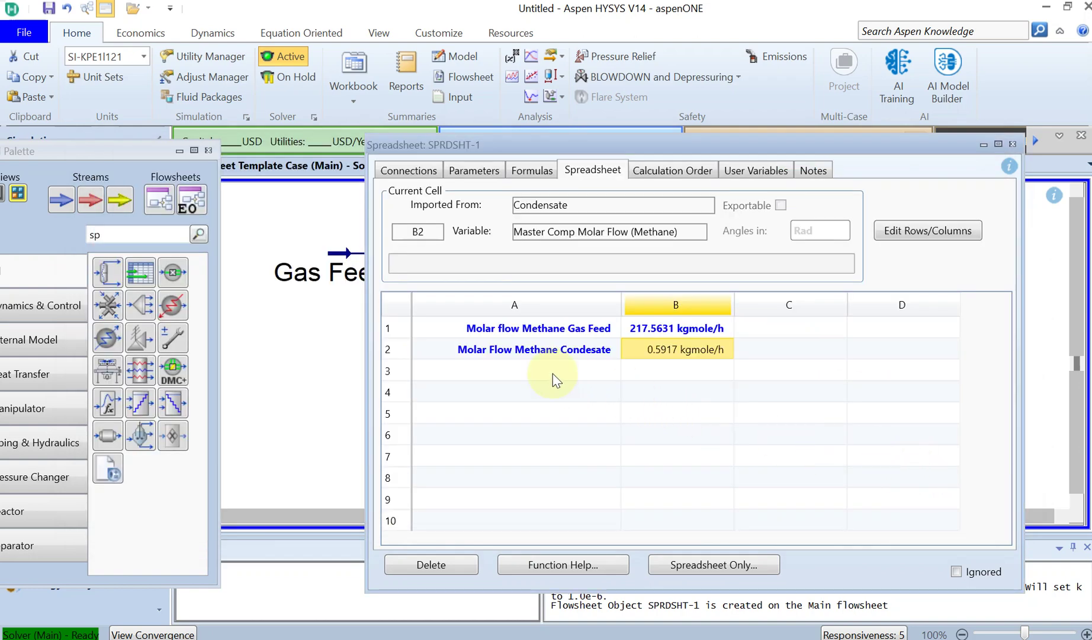
Add a 'Fraction' row in A3 with =(B1-B2)/B1 in B3, giving 0.9973
{"action": "left_click", "coordinate": [659, 368]}
{"action": "left_click", "coordinate": [566, 372]}
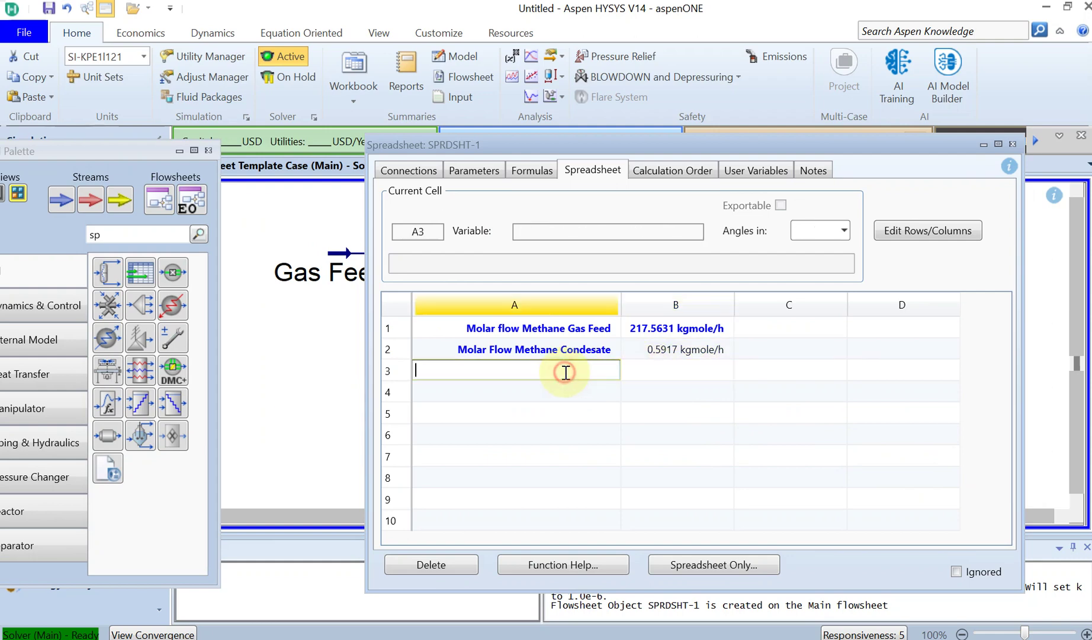
{"action": "type", "text": "Fraction"}
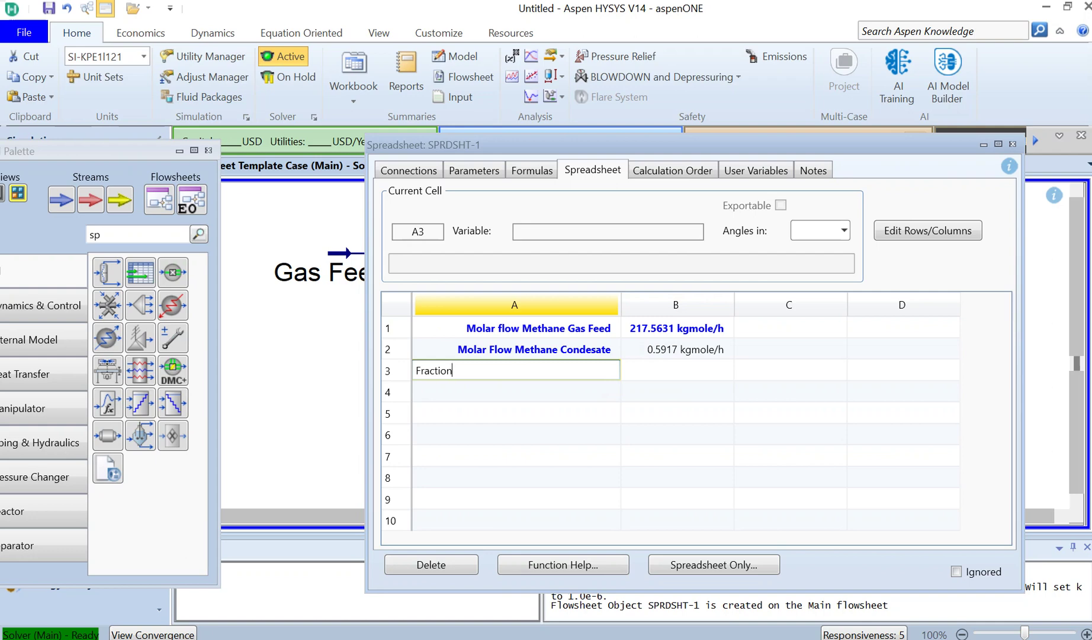
{"action": "left_click", "coordinate": [641, 366]}
{"action": "type", "text": "="}
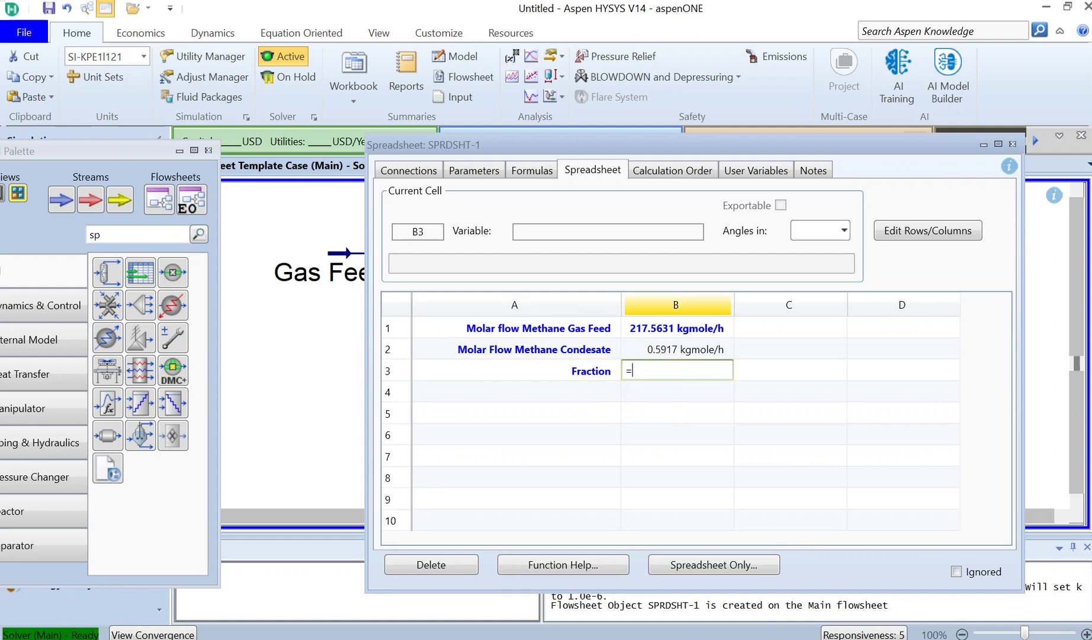
{"action": "type", "text": "(B1-B2)/B1"}
{"action": "key", "text": "Return"}
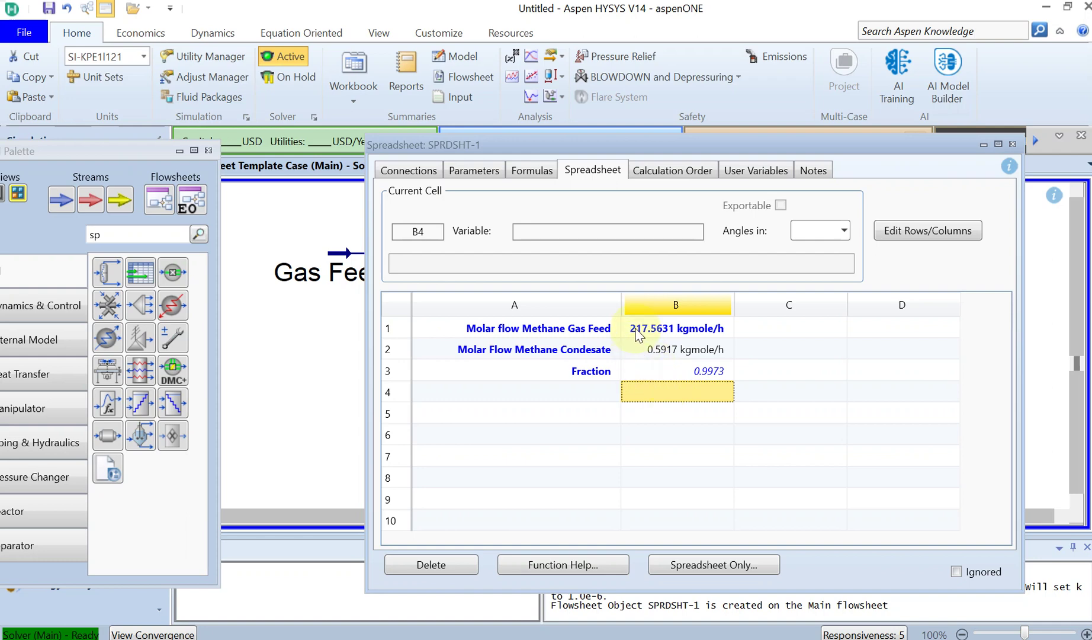
{"action": "mouse_move", "coordinate": [638, 333]}
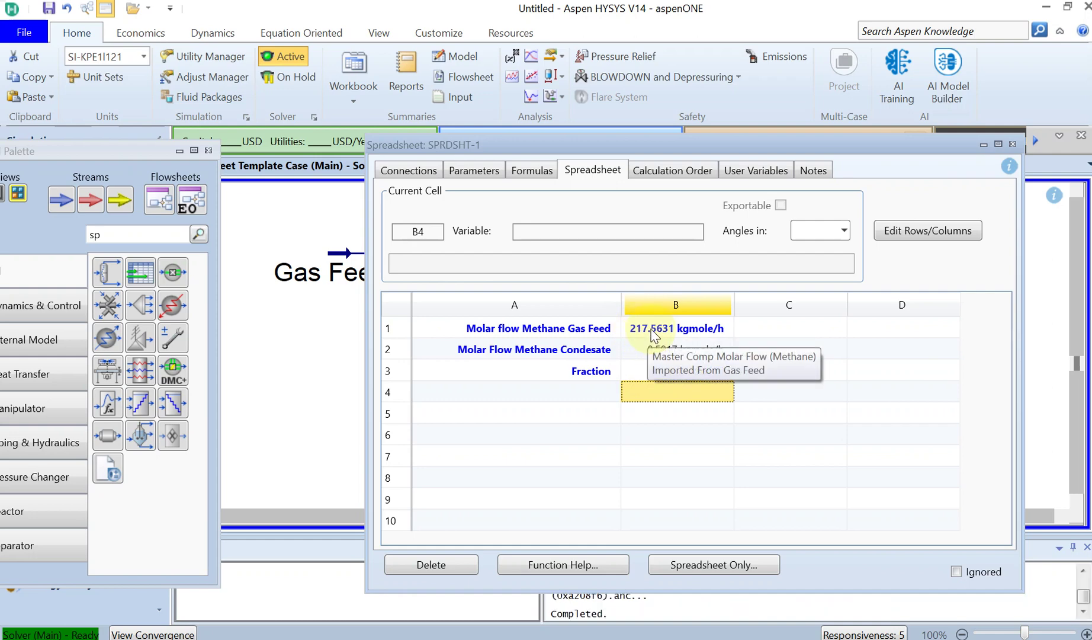
{"action": "mouse_move", "coordinate": [652, 359]}
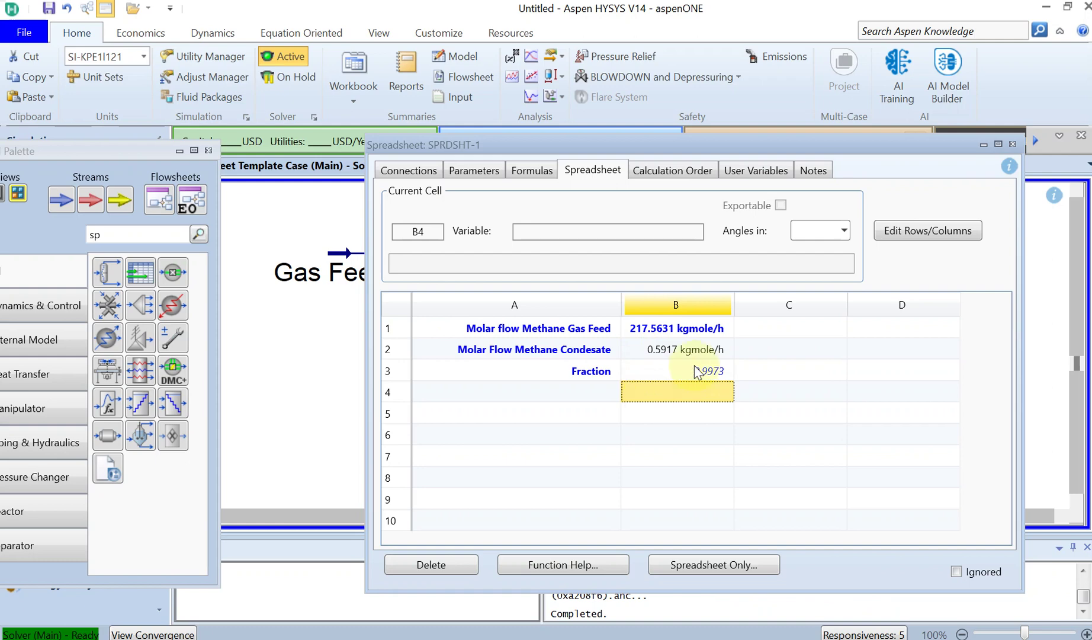
{"action": "mouse_move", "coordinate": [698, 356]}
Close the spreadsheet and place an Adjust block from the palette (searched 'adju') left of SPRDSHT-1
{"action": "left_click", "coordinate": [1012, 145]}
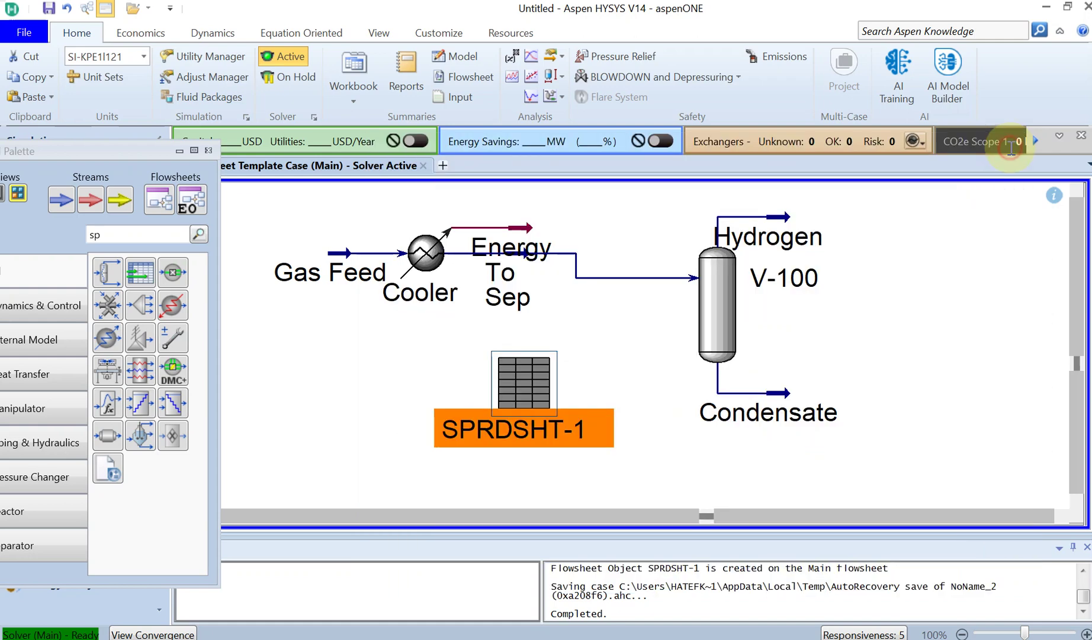
{"action": "left_click", "coordinate": [139, 240]}
{"action": "double_click", "coordinate": [138, 240]}
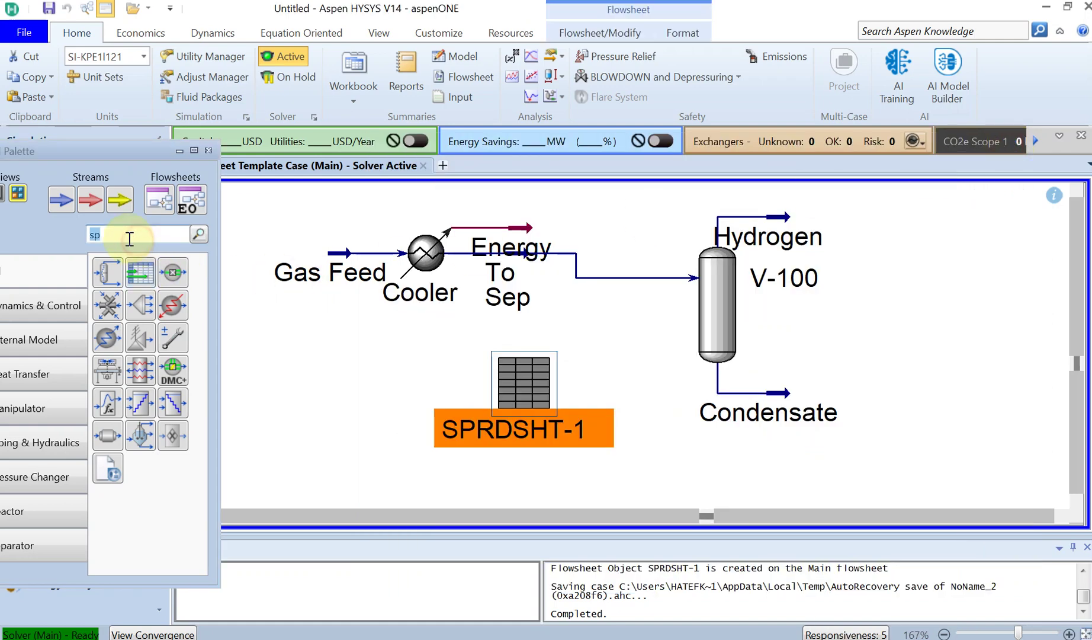
{"action": "type", "text": "adju"}
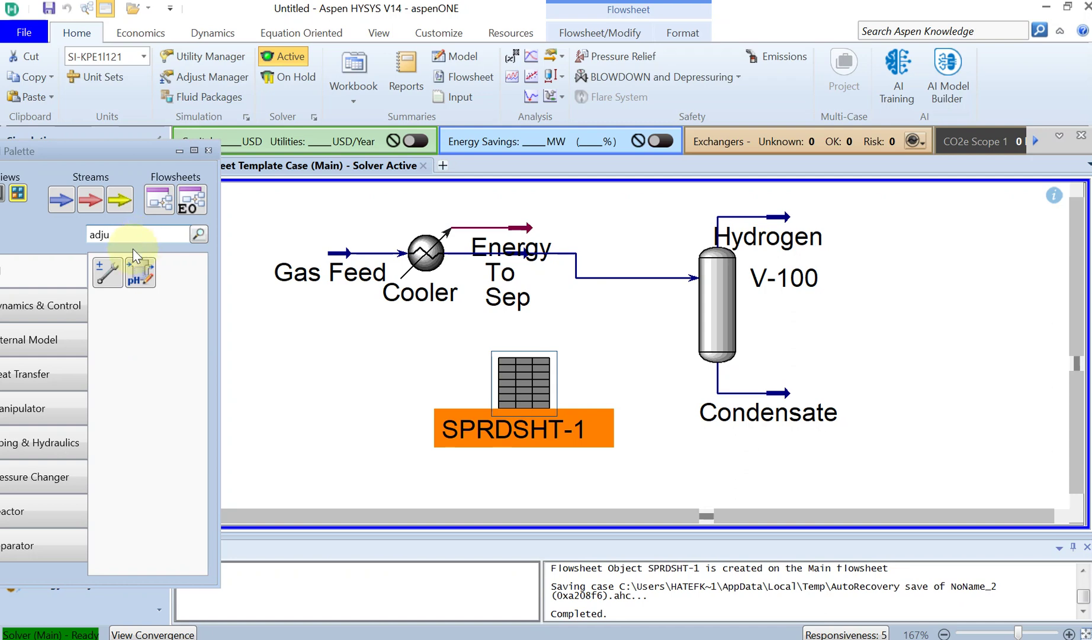
{"action": "left_click_drag", "start_coordinate": [107, 272], "coordinate": [361, 380]}
{"action": "left_click_drag", "start_coordinate": [428, 523], "coordinate": [360, 375]}
Open the ADJ-1 property window on its Connections page
{"action": "left_click", "coordinate": [414, 293]}
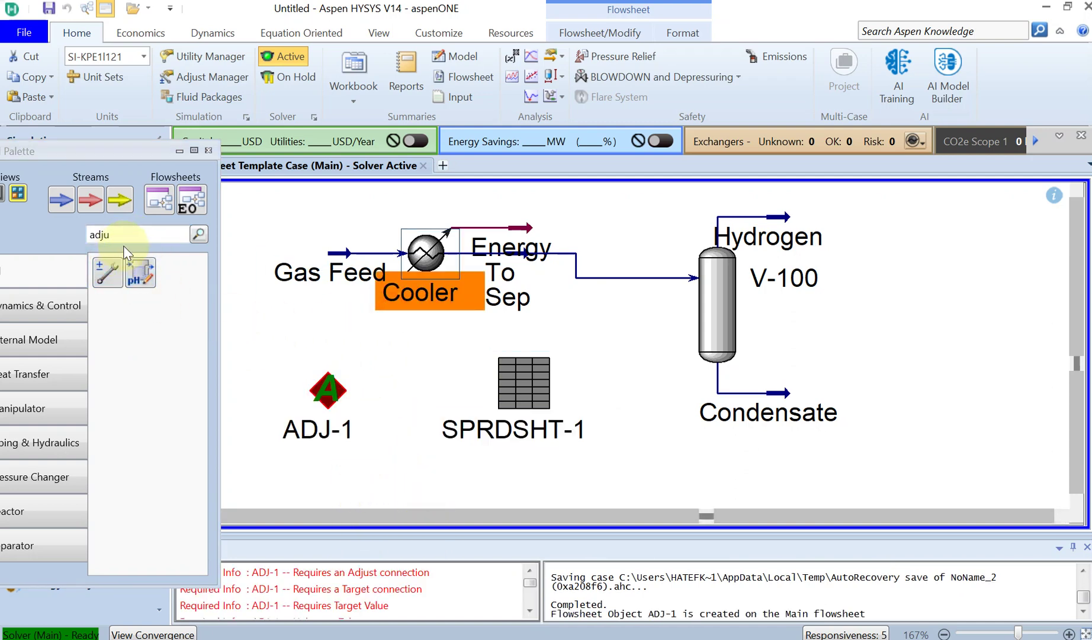
{"action": "left_click", "coordinate": [336, 388]}
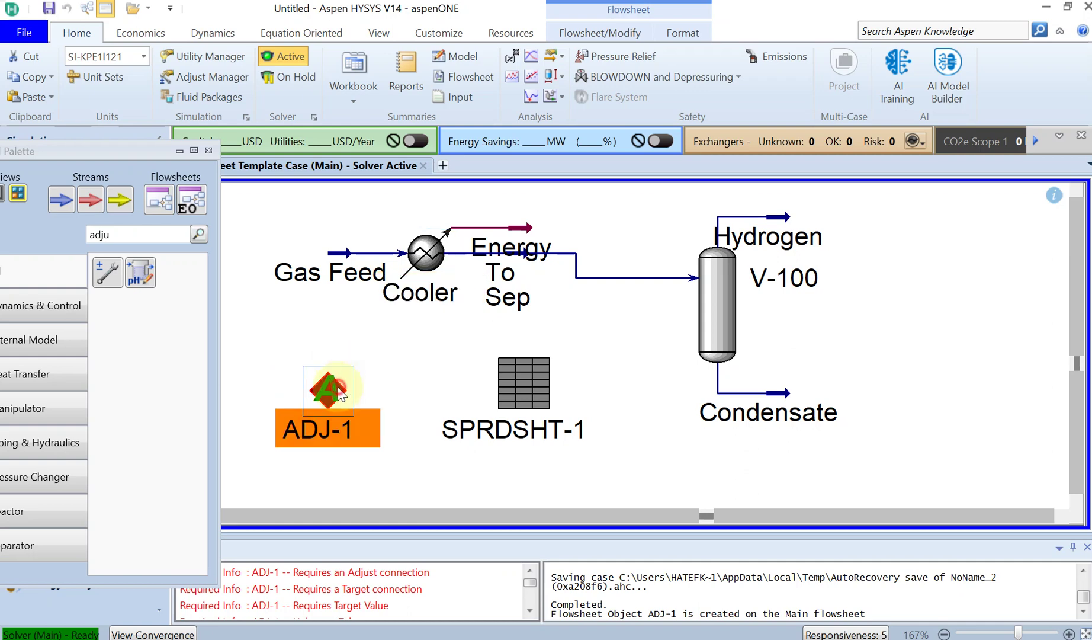
{"action": "double_click", "coordinate": [340, 393]}
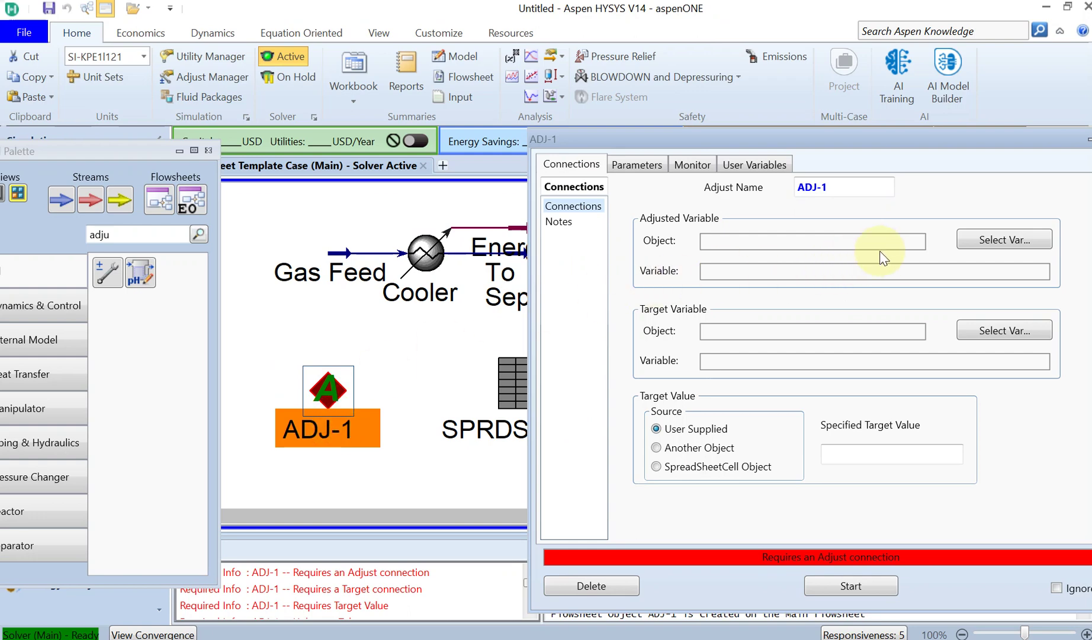
Set the Cooler's DUTY as ADJ-1's adjusted variable
{"action": "left_click", "coordinate": [978, 238]}
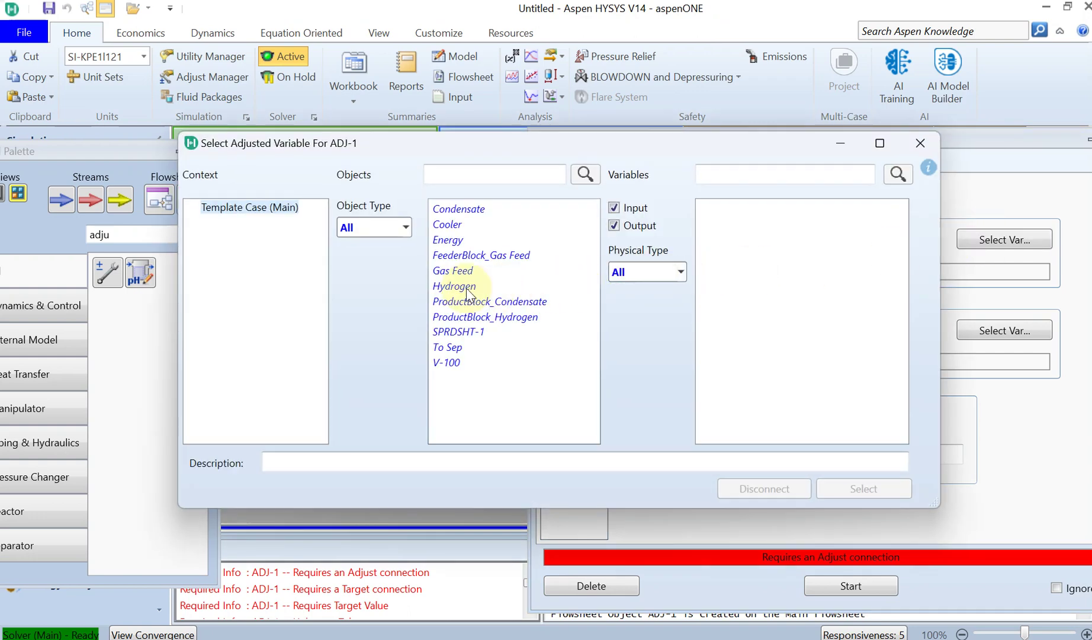
{"action": "left_click", "coordinate": [453, 225]}
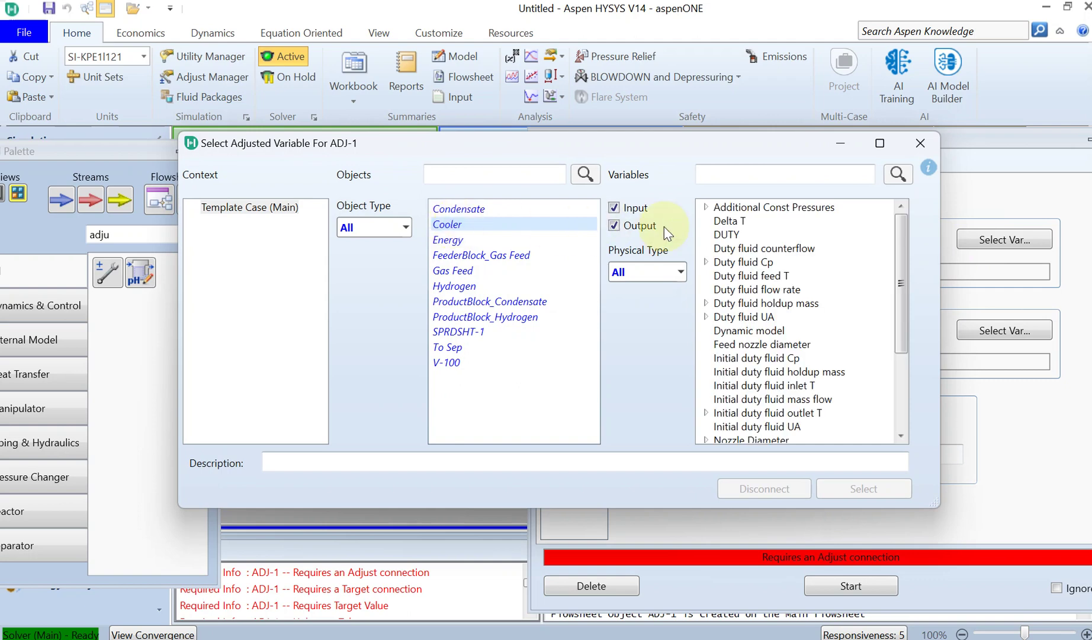
{"action": "left_click", "coordinate": [736, 236]}
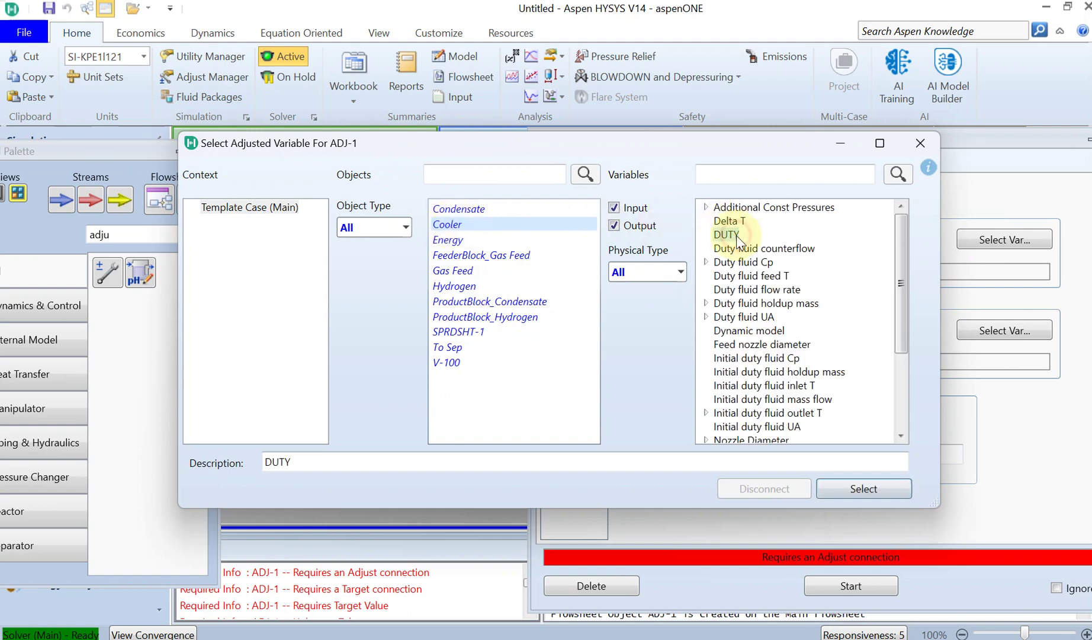
{"action": "left_click", "coordinate": [865, 489]}
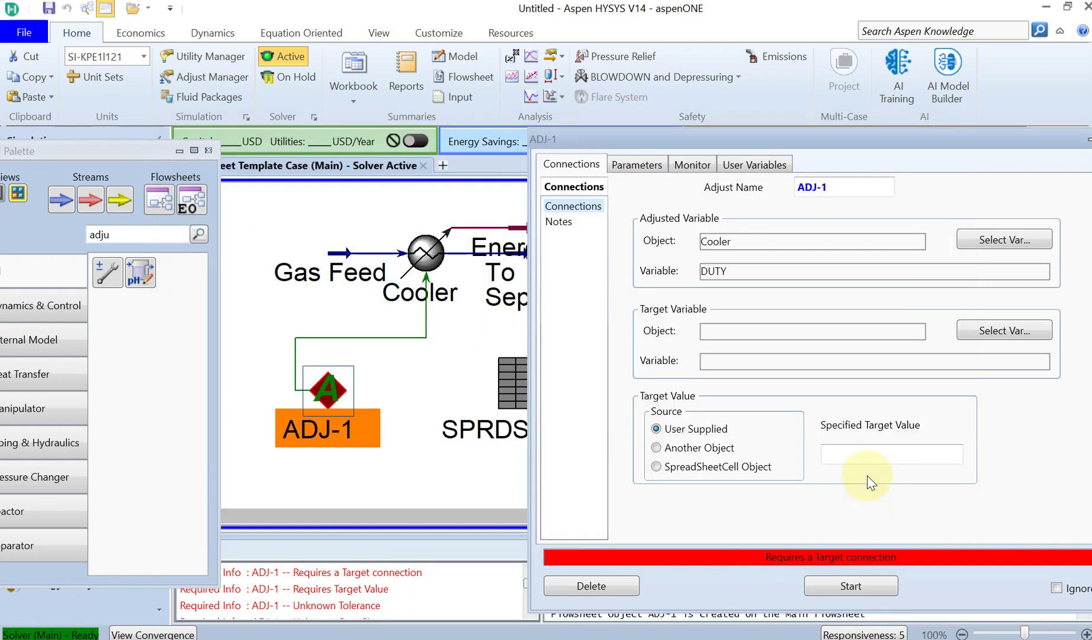
Set SPRDSHT-1 cell B3 as ADJ-1's target with a specified target value of 0.01
{"action": "left_click", "coordinate": [994, 335]}
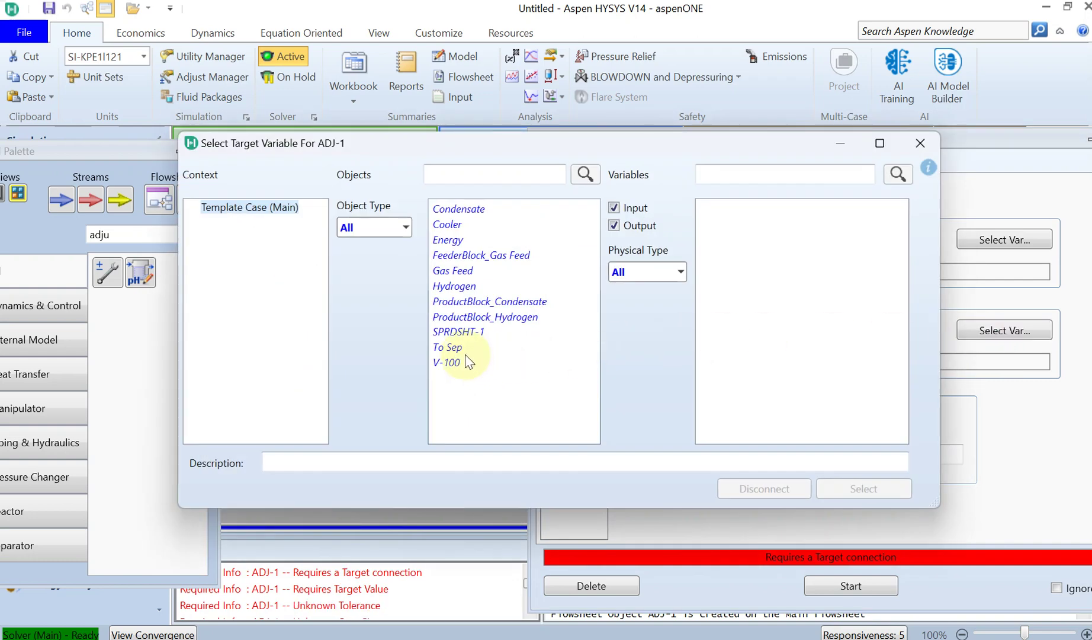
{"action": "left_click", "coordinate": [457, 332]}
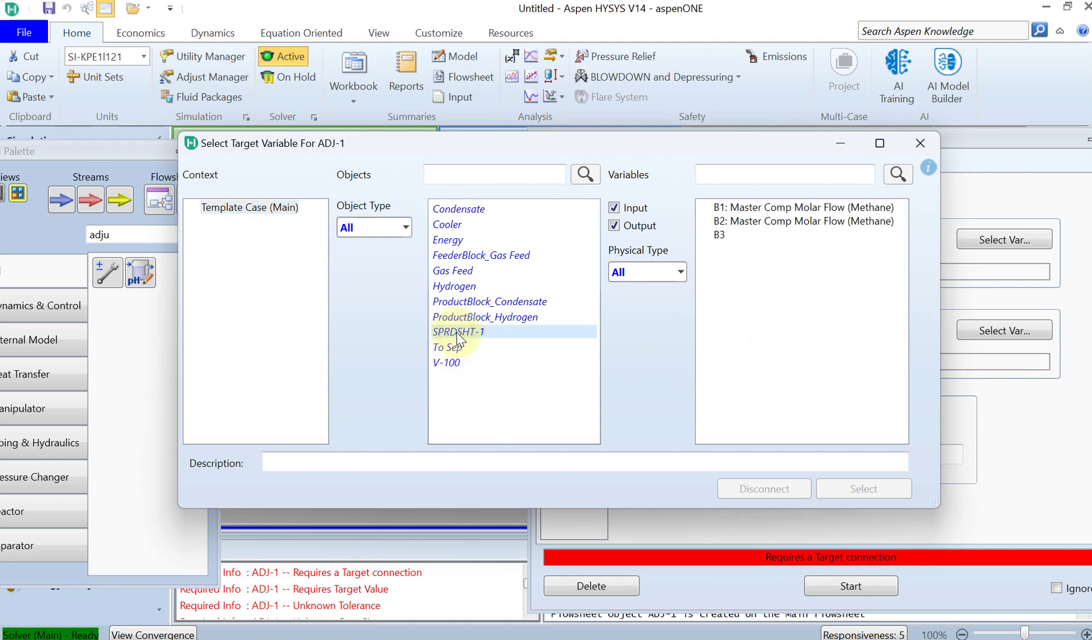
{"action": "left_click", "coordinate": [728, 235]}
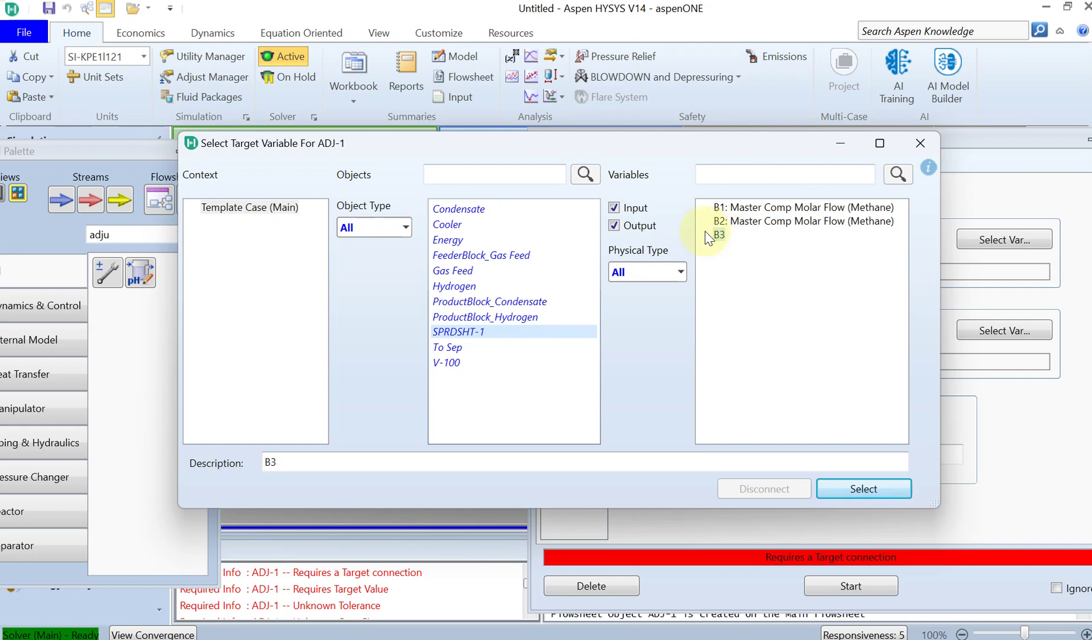
{"action": "left_click", "coordinate": [860, 488]}
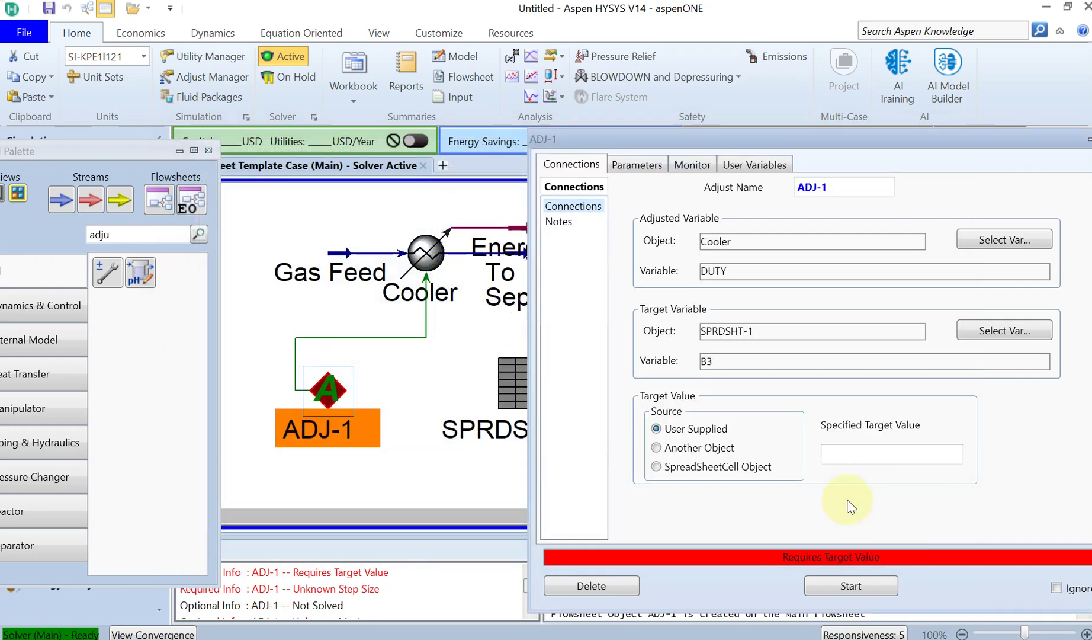
{"action": "left_click", "coordinate": [837, 459]}
{"action": "type", "text": "0.01"}
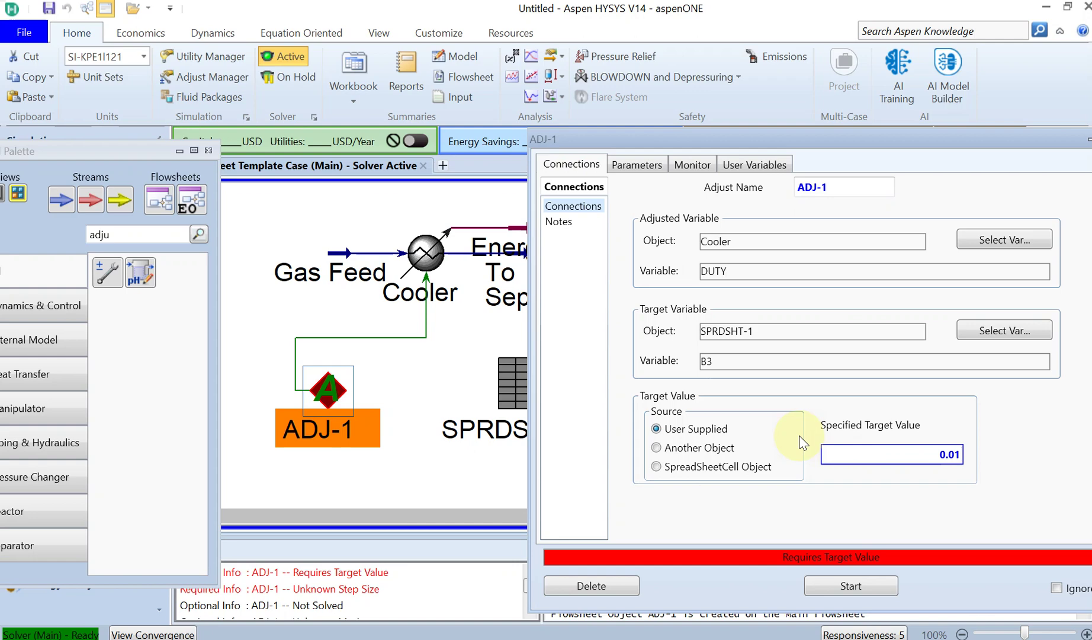
{"action": "left_click_drag", "start_coordinate": [733, 146], "coordinate": [592, 128]}
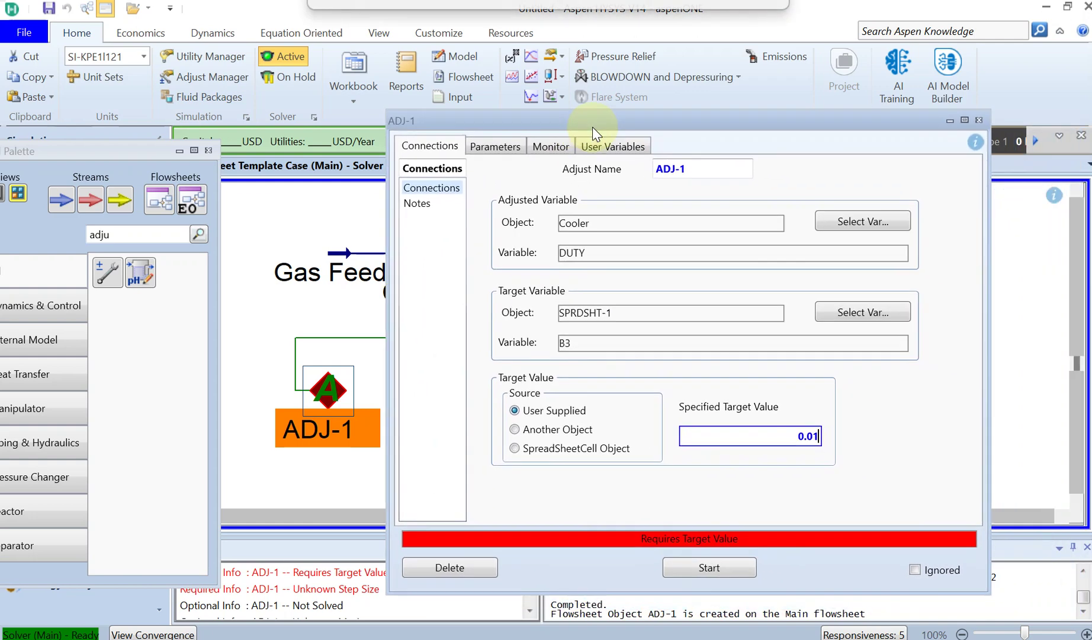
Give ADJ-1 100 maximum iterations and a 1e5 kcal/h step size, then run it to convergence
{"action": "left_click", "coordinate": [502, 156]}
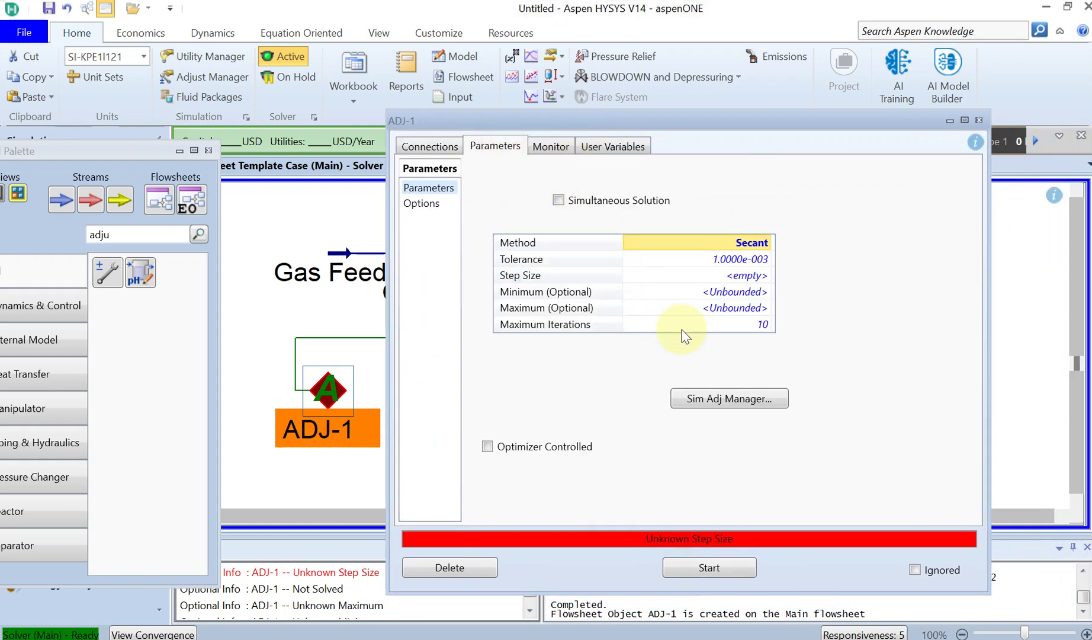
{"action": "left_click", "coordinate": [686, 331]}
{"action": "type", "text": "100"}
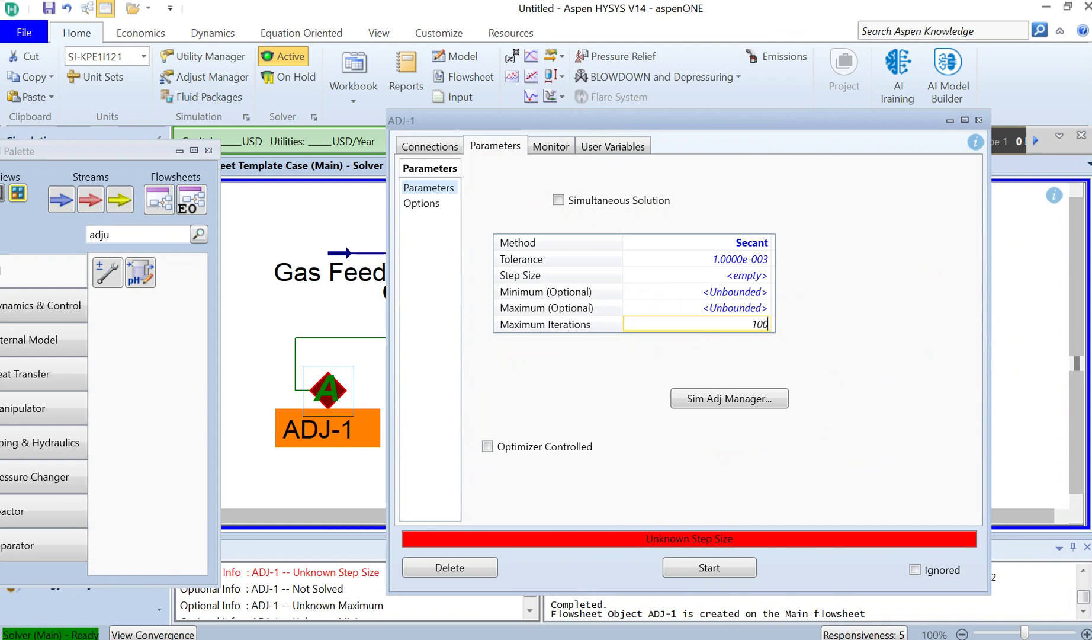
{"action": "left_click", "coordinate": [738, 275]}
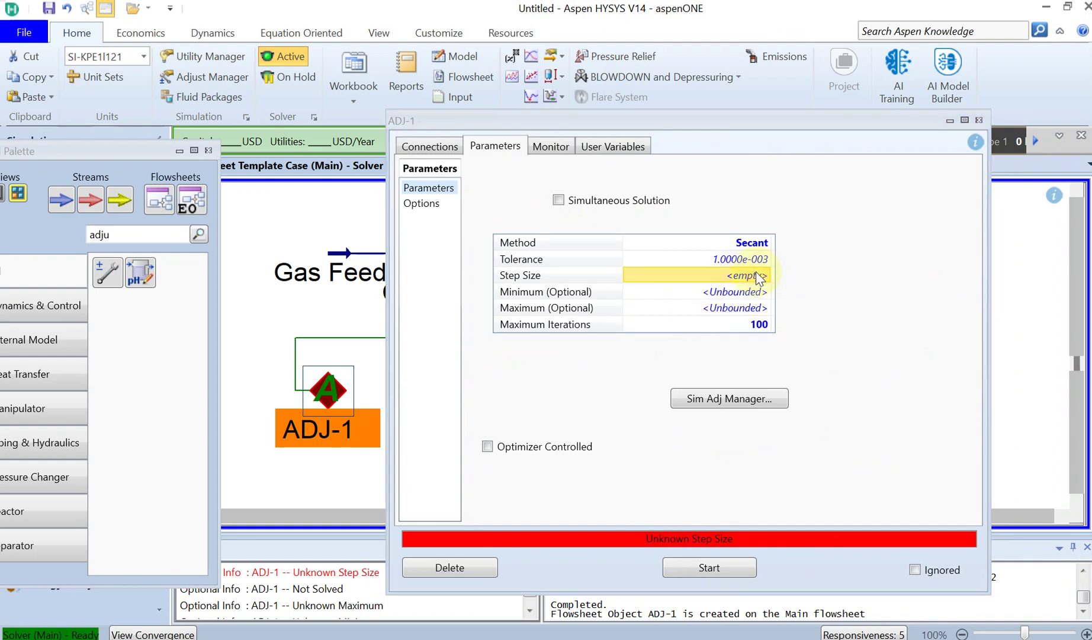
{"action": "type", "text": "1"}
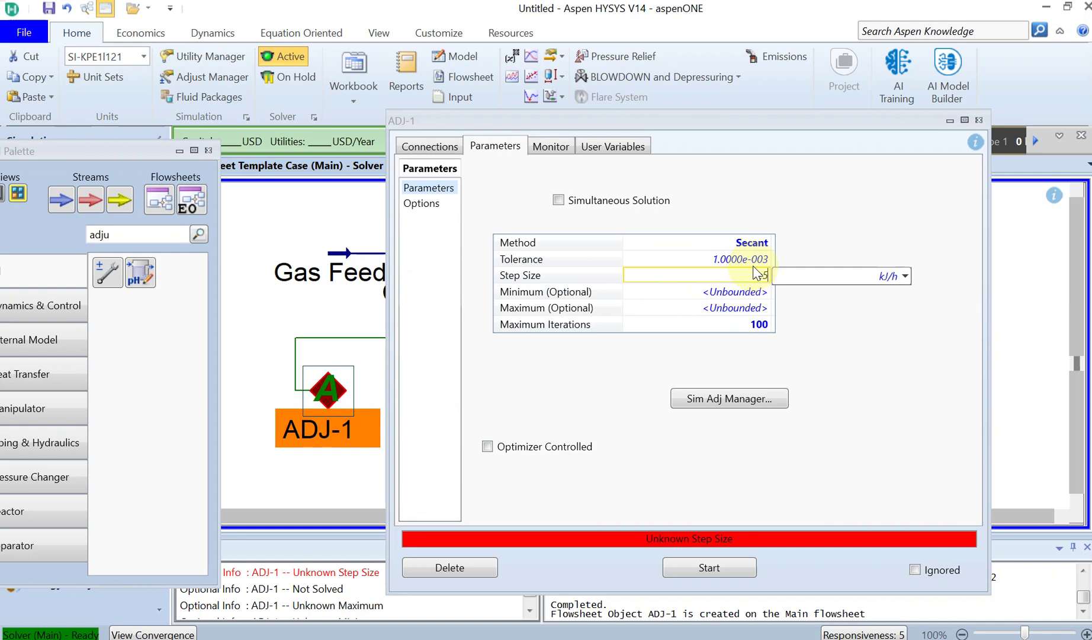
{"action": "type", "text": "e5"}
{"action": "left_click", "coordinate": [817, 275]}
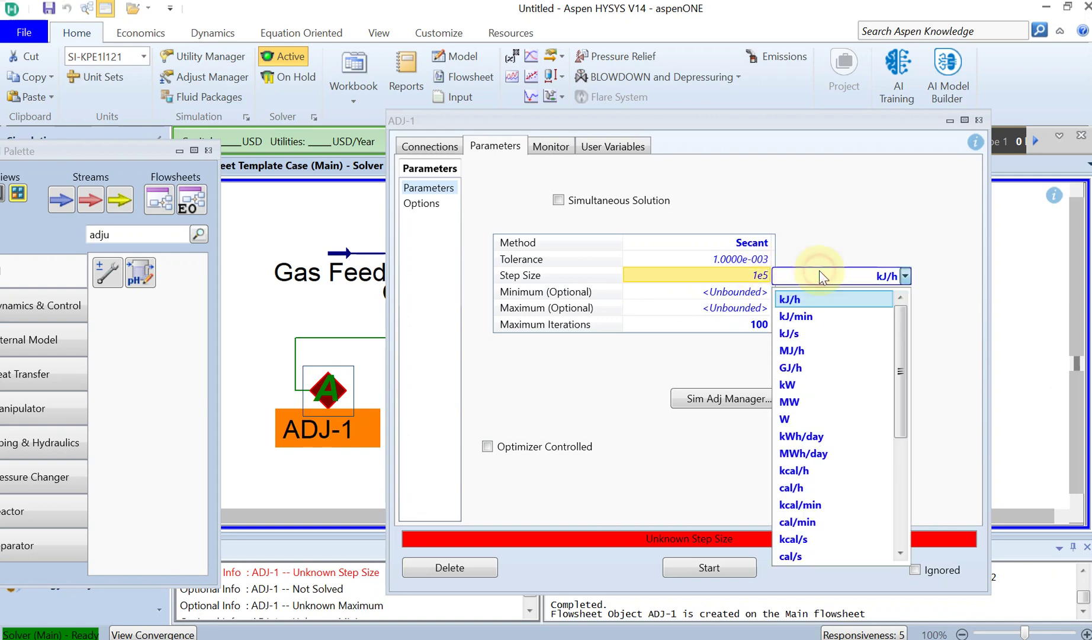
{"action": "left_click", "coordinate": [803, 471]}
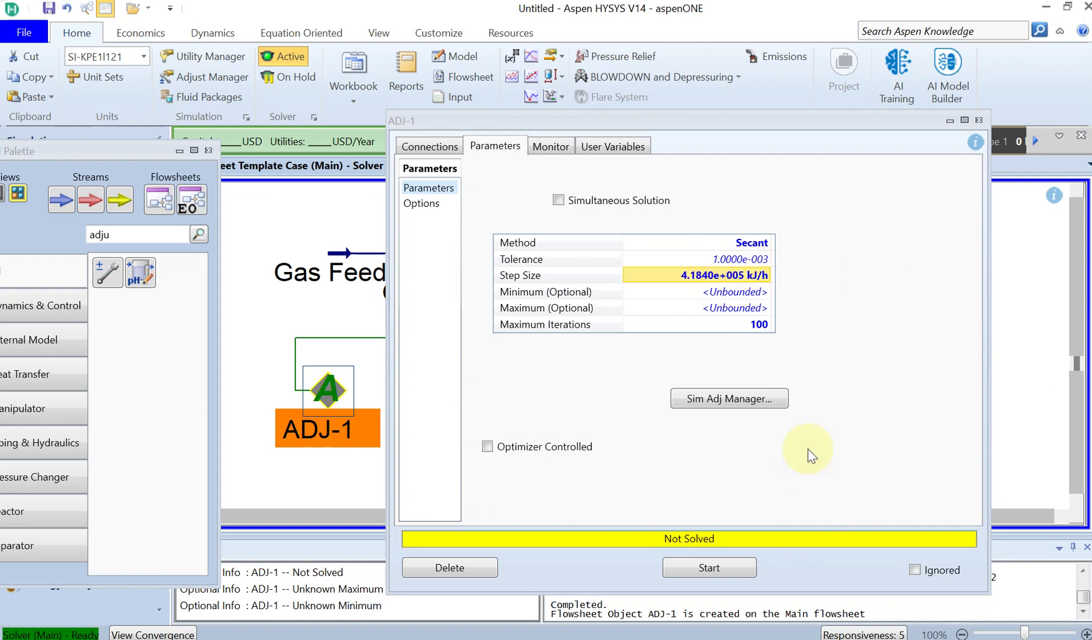
{"action": "left_click", "coordinate": [725, 568]}
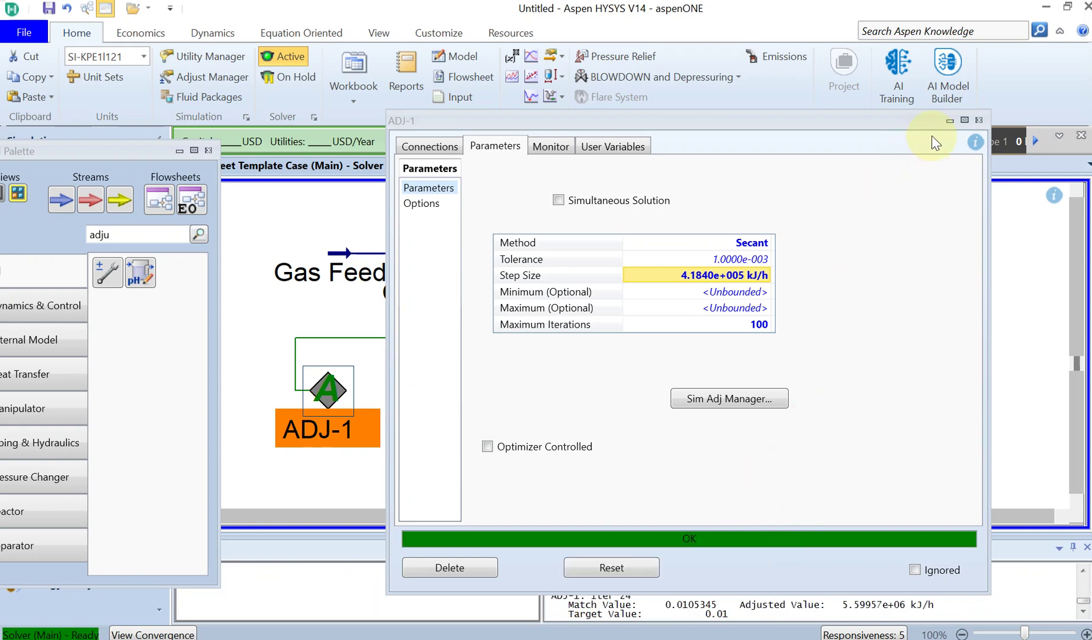
{"action": "left_click", "coordinate": [979, 121]}
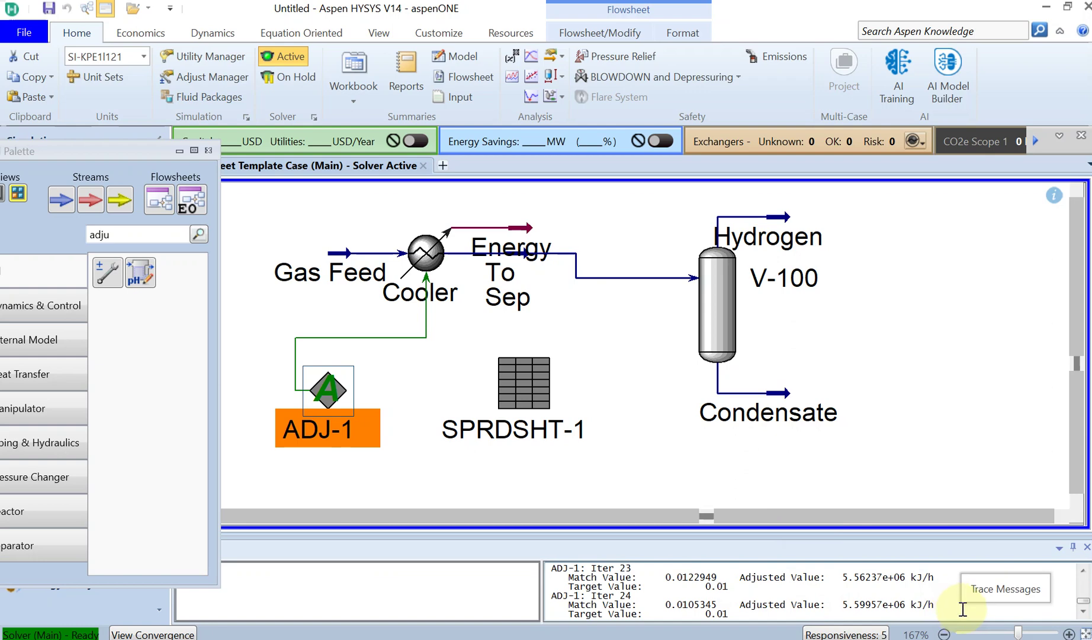
{"action": "double_click", "coordinate": [423, 264]}
{"action": "left_click_drag", "start_coordinate": [742, 287], "coordinate": [602, 194]}
{"action": "left_click", "coordinate": [506, 222]}
{"action": "left_click", "coordinate": [464, 223]}
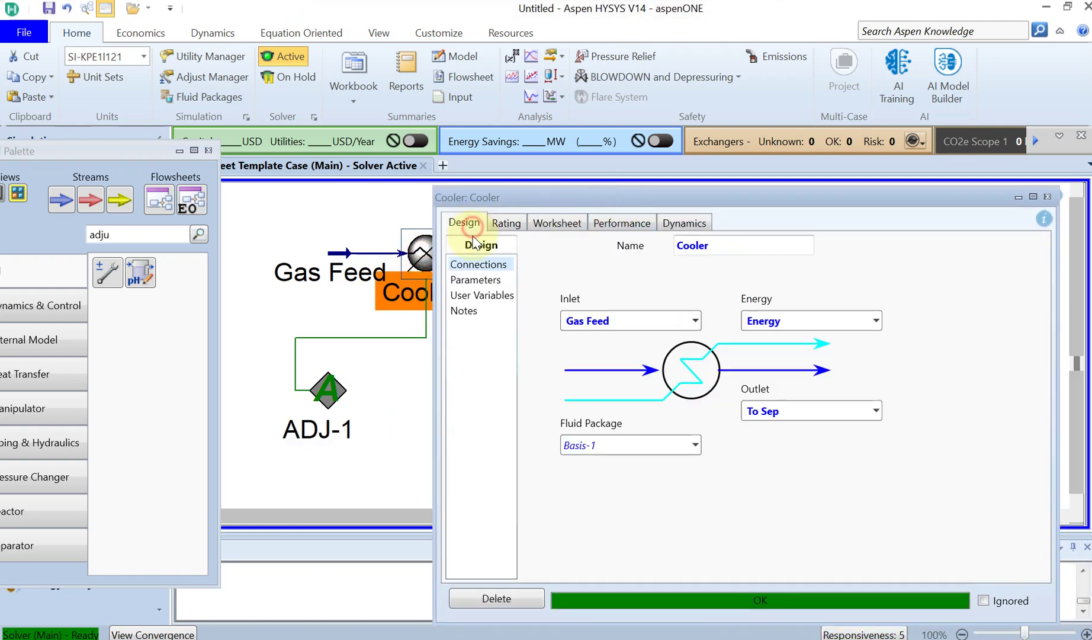
{"action": "left_click", "coordinate": [474, 281]}
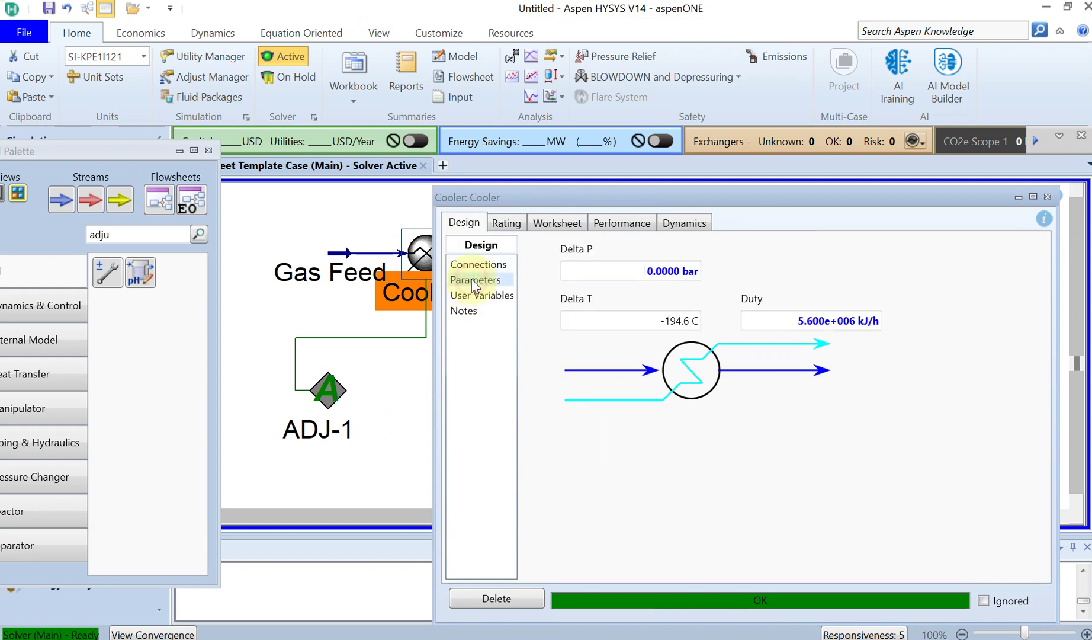
{"action": "left_click", "coordinate": [764, 321]}
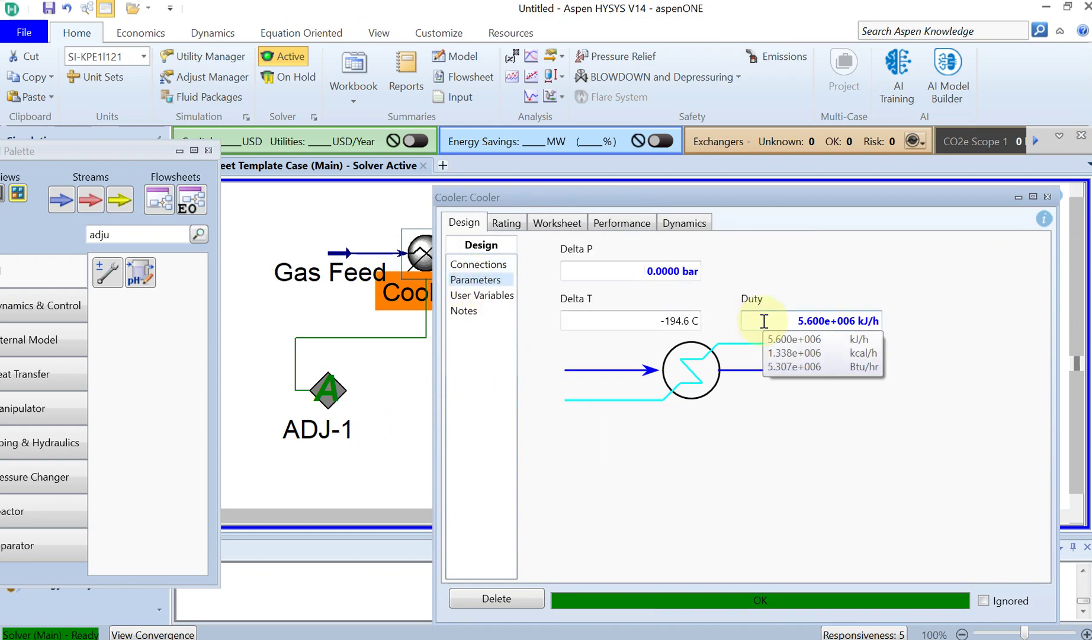
{"action": "left_click", "coordinate": [692, 325]}
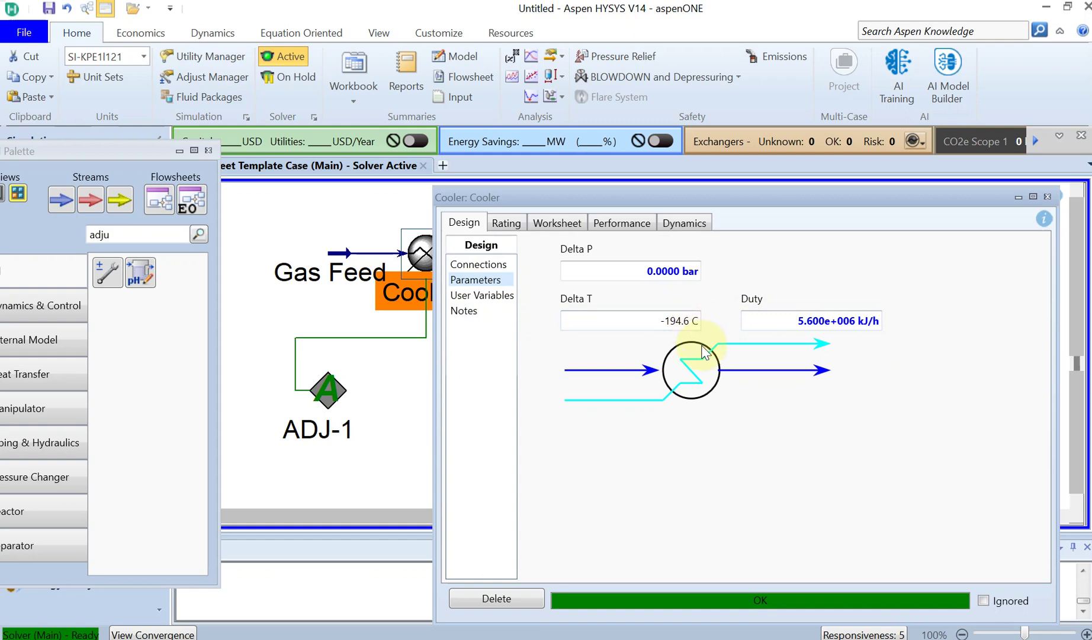
{"action": "left_click", "coordinate": [1047, 196]}
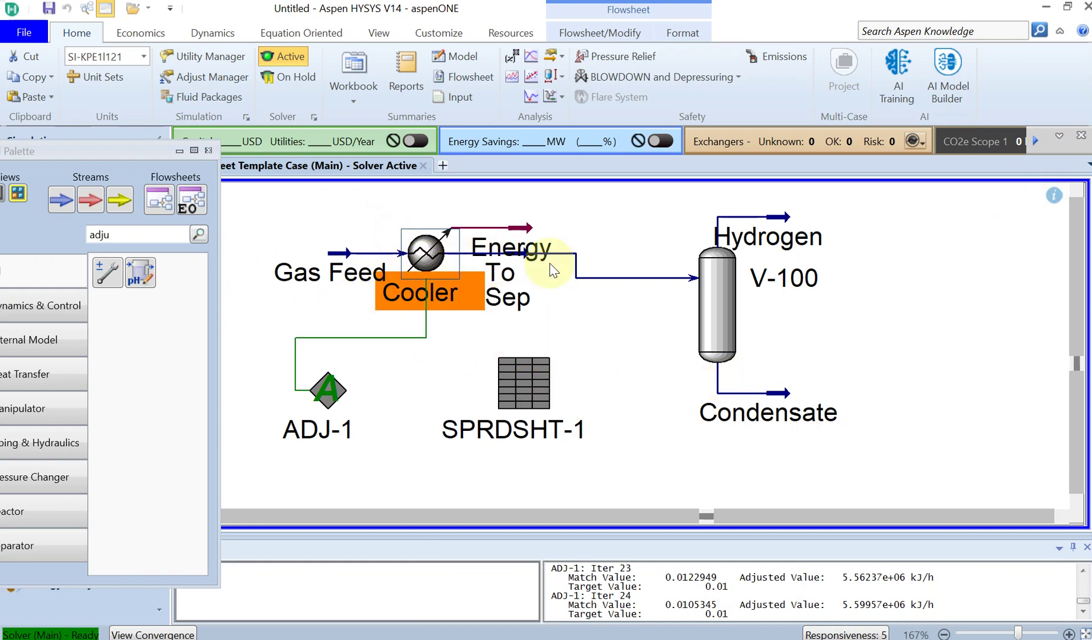
Add a workbook table showing the Compositions page to the flowsheet
{"action": "mouse_move", "coordinate": [819, 428]}
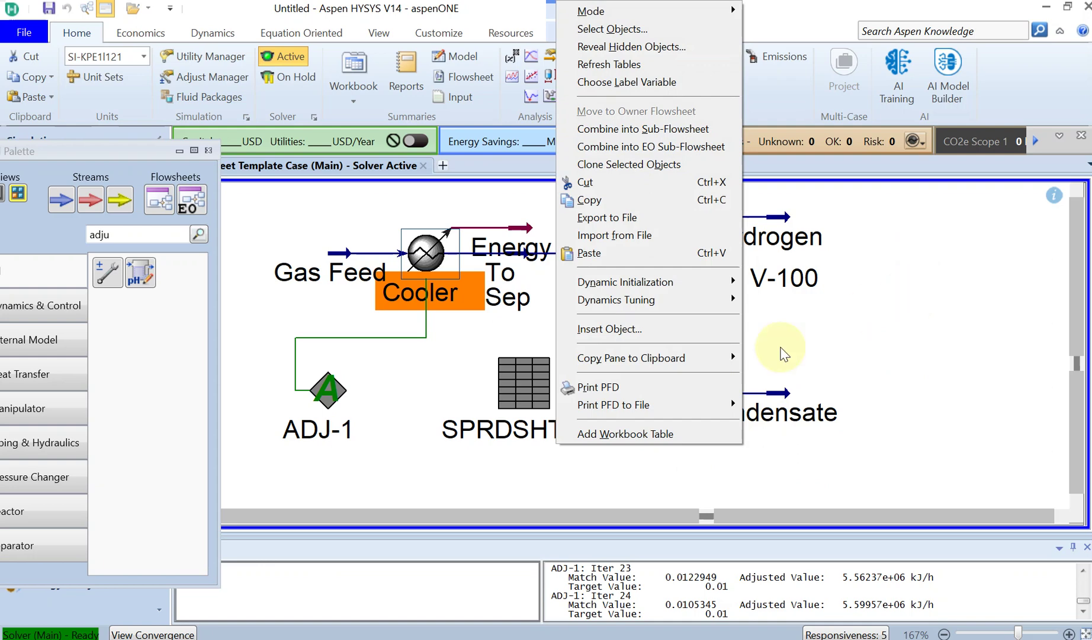
{"action": "mouse_move", "coordinate": [613, 407]}
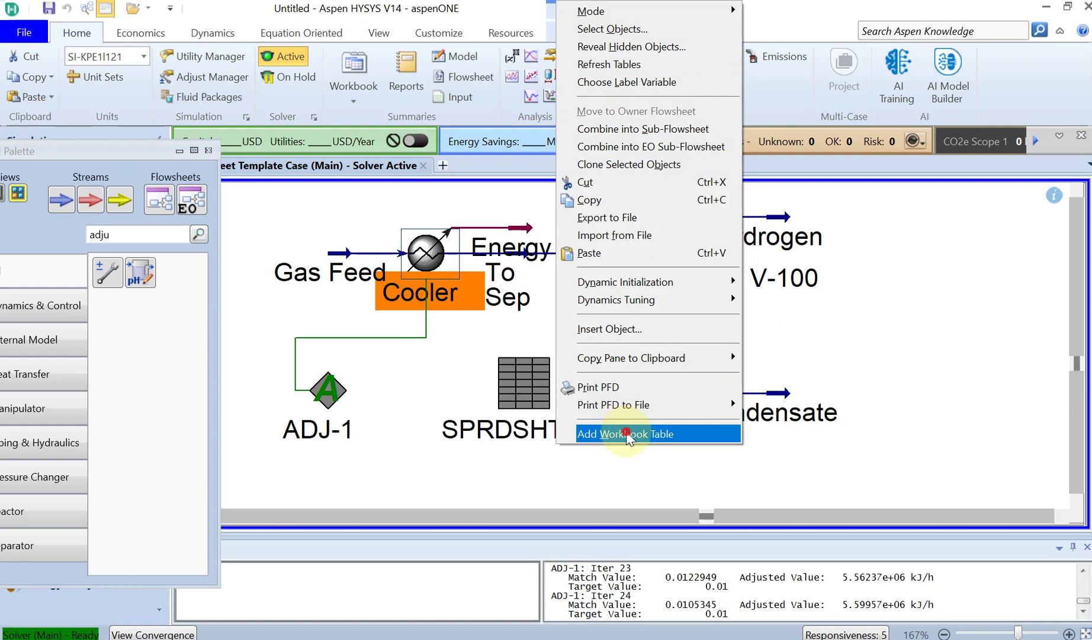
{"action": "left_click", "coordinate": [621, 434]}
{"action": "left_click", "coordinate": [474, 287]}
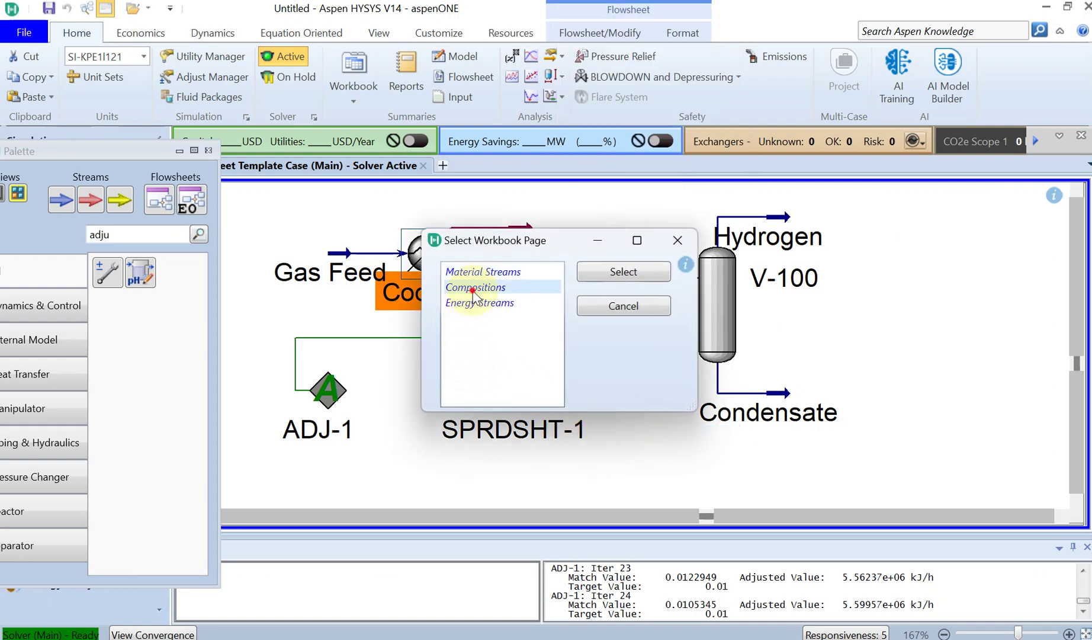
{"action": "left_click", "coordinate": [610, 276]}
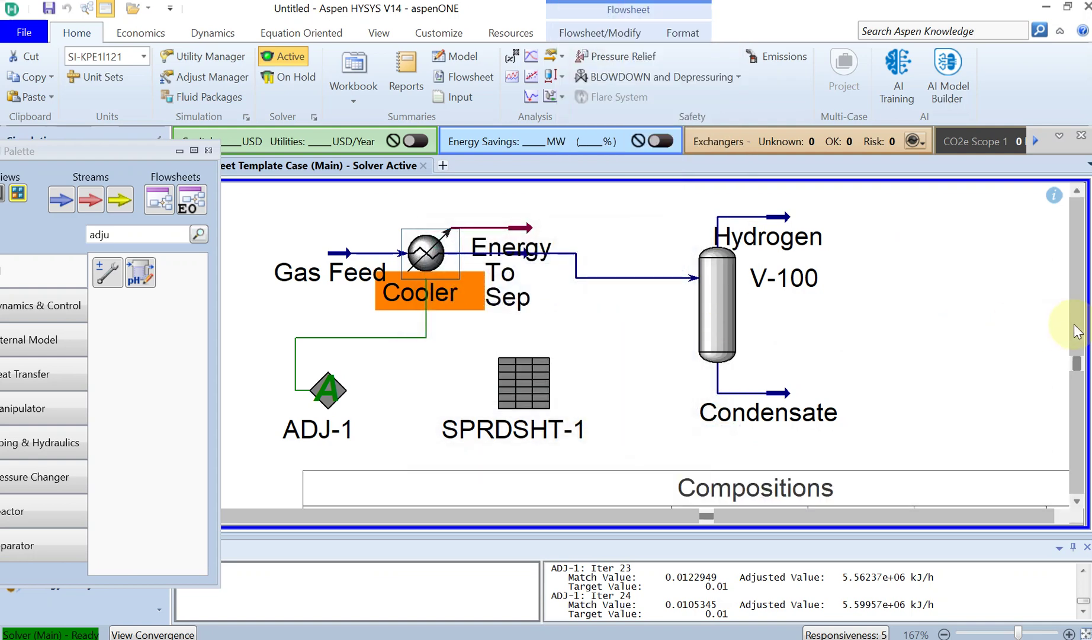
Move the To Sep stream label up above the cooler
{"action": "left_click", "coordinate": [1077, 323]}
{"action": "scroll", "coordinate": [906, 400], "scroll_direction": "down", "scroll_amount": 5}
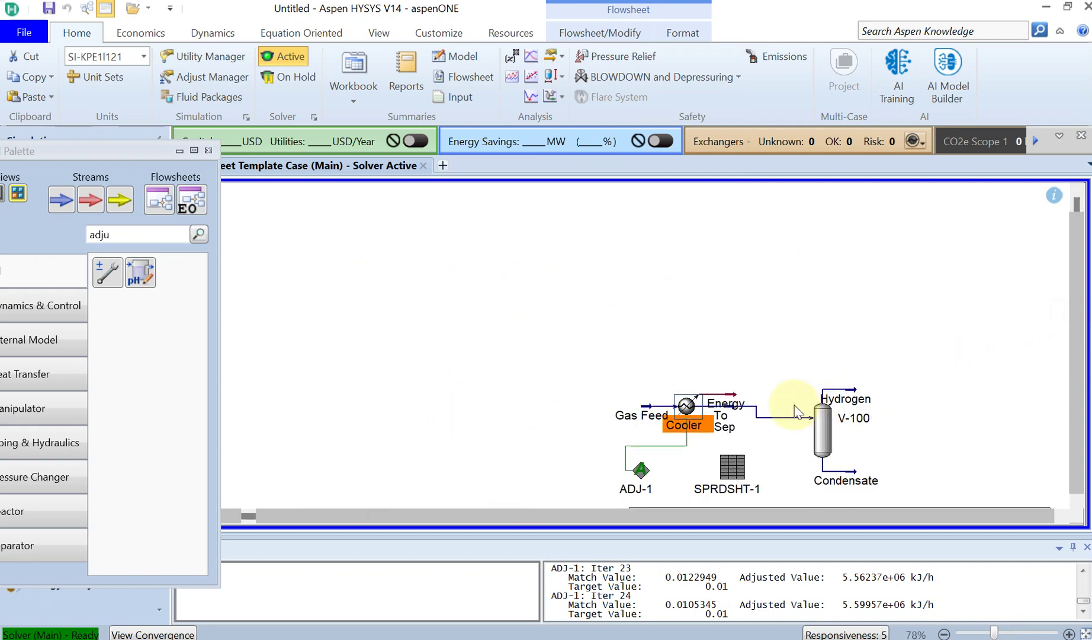
{"action": "left_click_drag", "start_coordinate": [747, 415], "coordinate": [711, 276]}
{"action": "scroll", "coordinate": [737, 379], "scroll_direction": "down", "scroll_amount": 1}
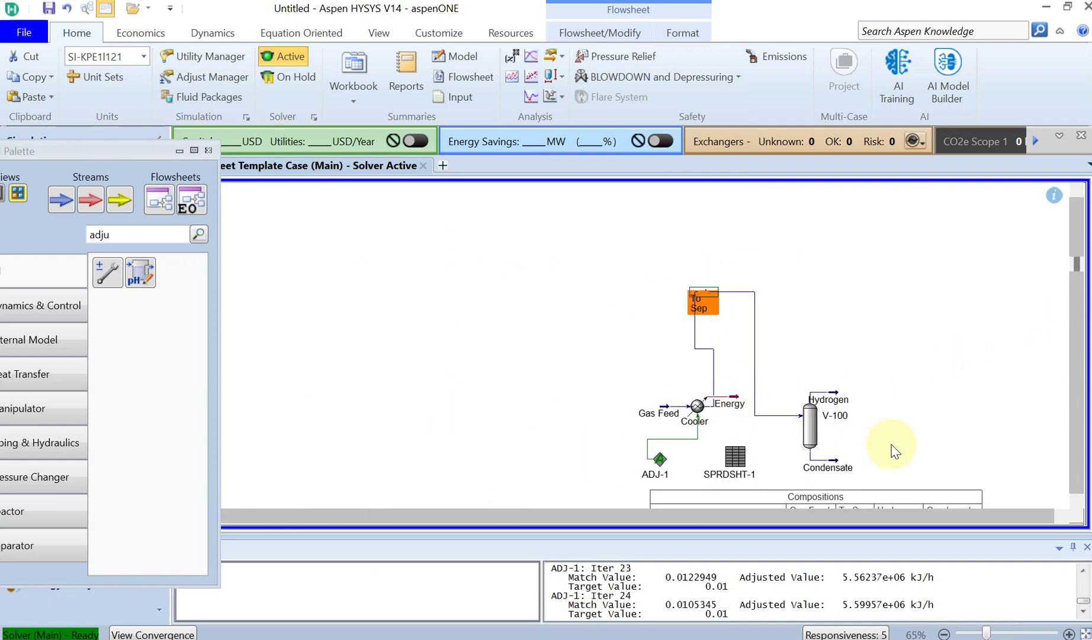
{"action": "left_click", "coordinate": [900, 334]}
Zoom out and drag the Compositions table to the upper left of the flowsheet
{"action": "scroll", "coordinate": [903, 367], "scroll_direction": "down", "scroll_amount": 2}
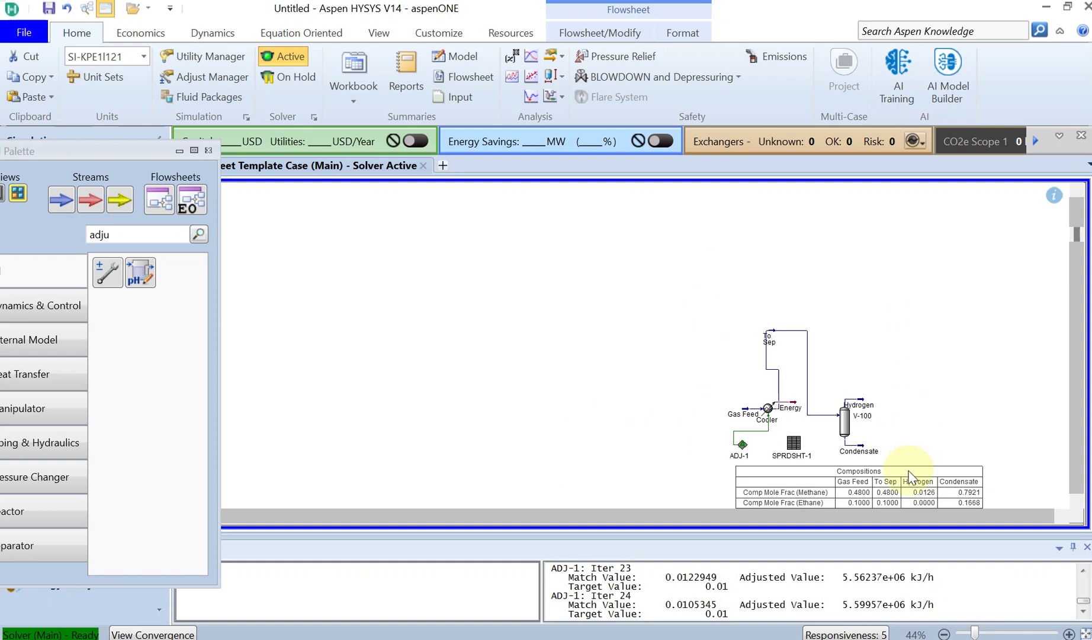
{"action": "scroll", "coordinate": [977, 465], "scroll_direction": "up", "scroll_amount": 5}
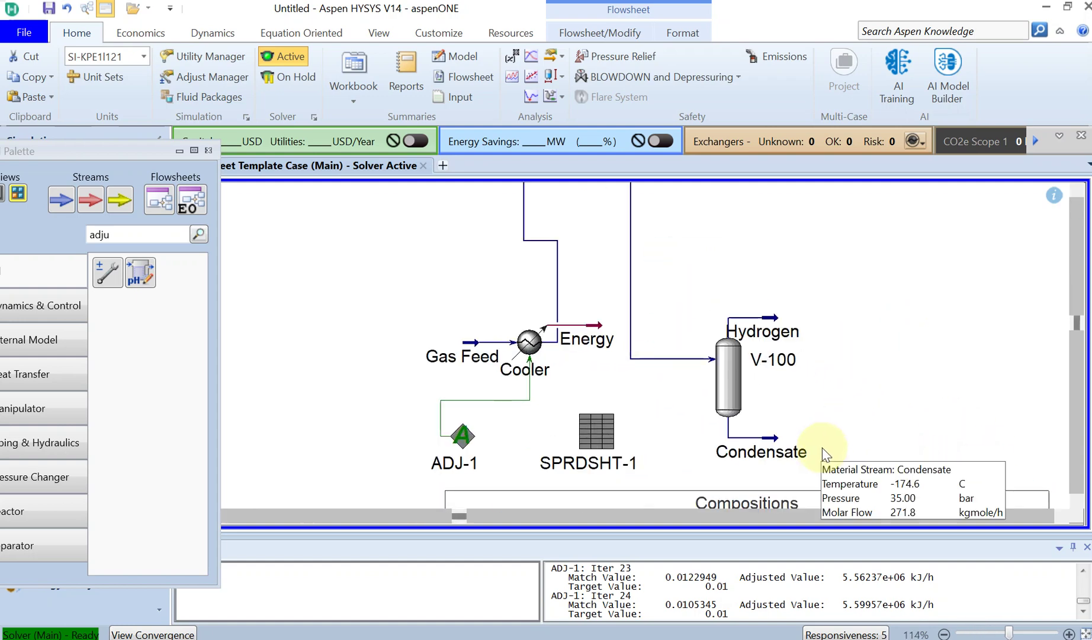
{"action": "scroll", "coordinate": [823, 450], "scroll_direction": "down", "scroll_amount": 1}
{"action": "scroll", "coordinate": [825, 453], "scroll_direction": "up", "scroll_amount": 1}
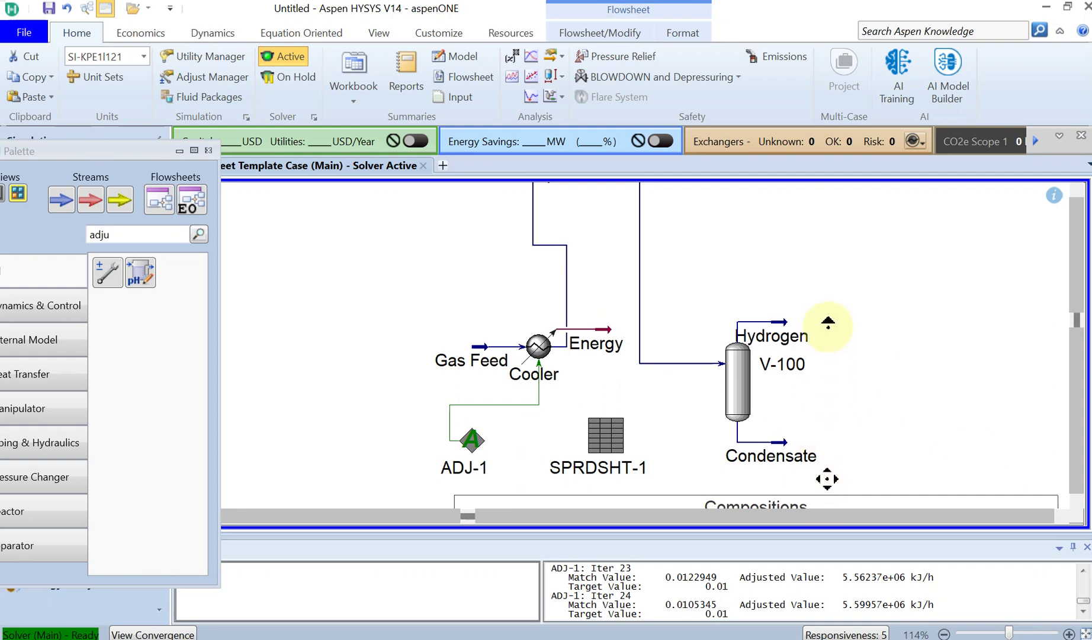
{"action": "scroll", "coordinate": [829, 330], "scroll_direction": "down", "scroll_amount": 3}
{"action": "middle_click", "coordinate": [845, 386]}
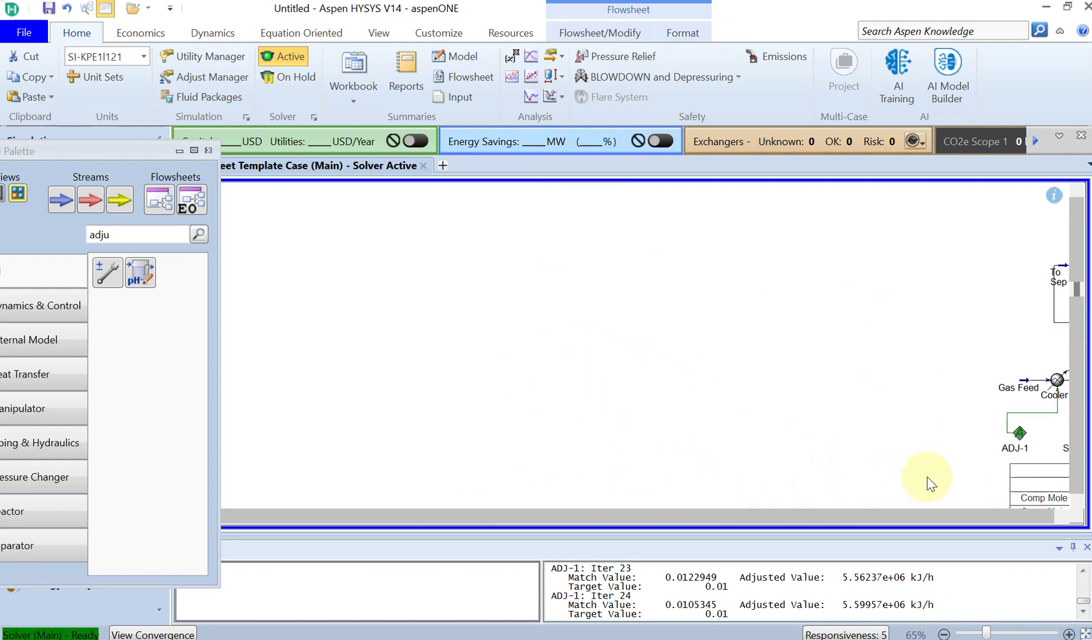
{"action": "left_click", "coordinate": [900, 516]}
{"action": "scroll", "coordinate": [515, 509], "scroll_direction": "down", "scroll_amount": 2}
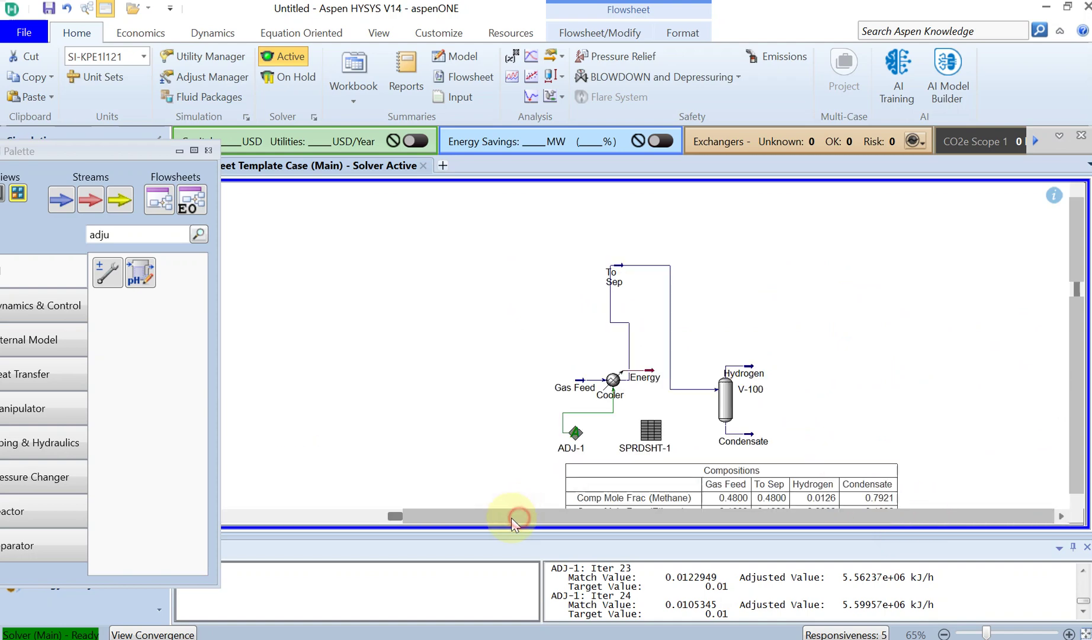
{"action": "scroll", "coordinate": [878, 410], "scroll_direction": "down", "scroll_amount": 2}
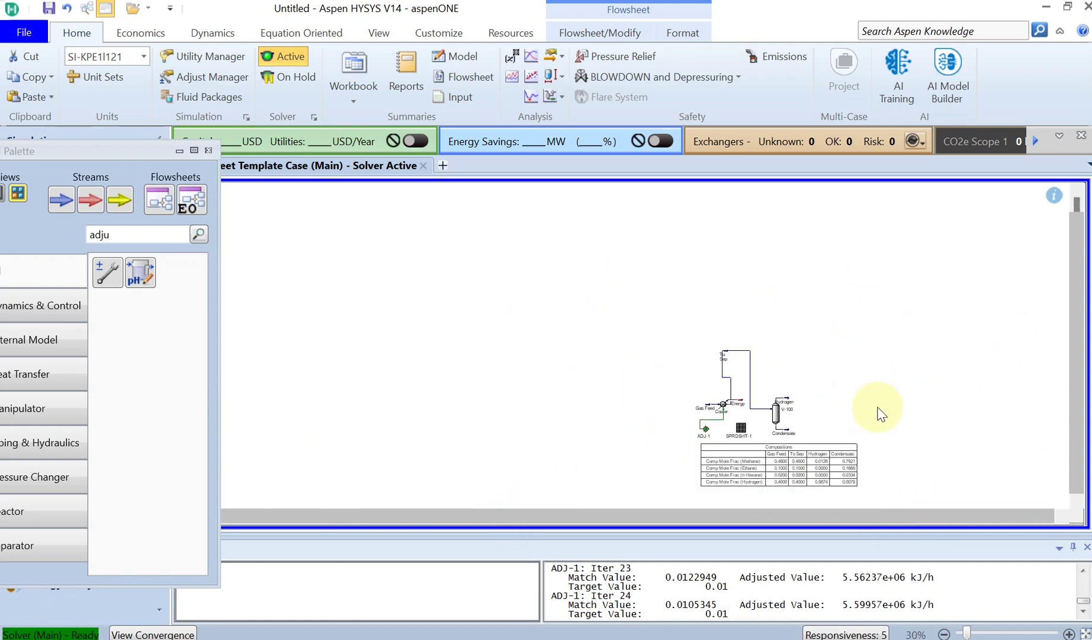
{"action": "left_click", "coordinate": [825, 468]}
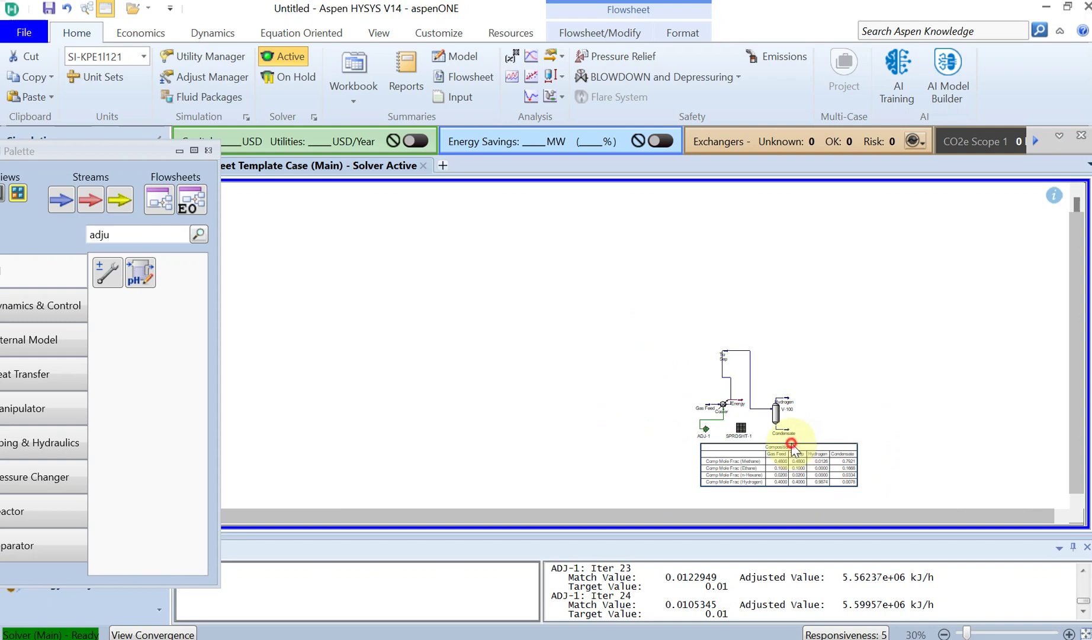
{"action": "left_click_drag", "start_coordinate": [792, 444], "coordinate": [507, 278]}
{"action": "scroll", "coordinate": [535, 338], "scroll_direction": "up", "scroll_amount": 5}
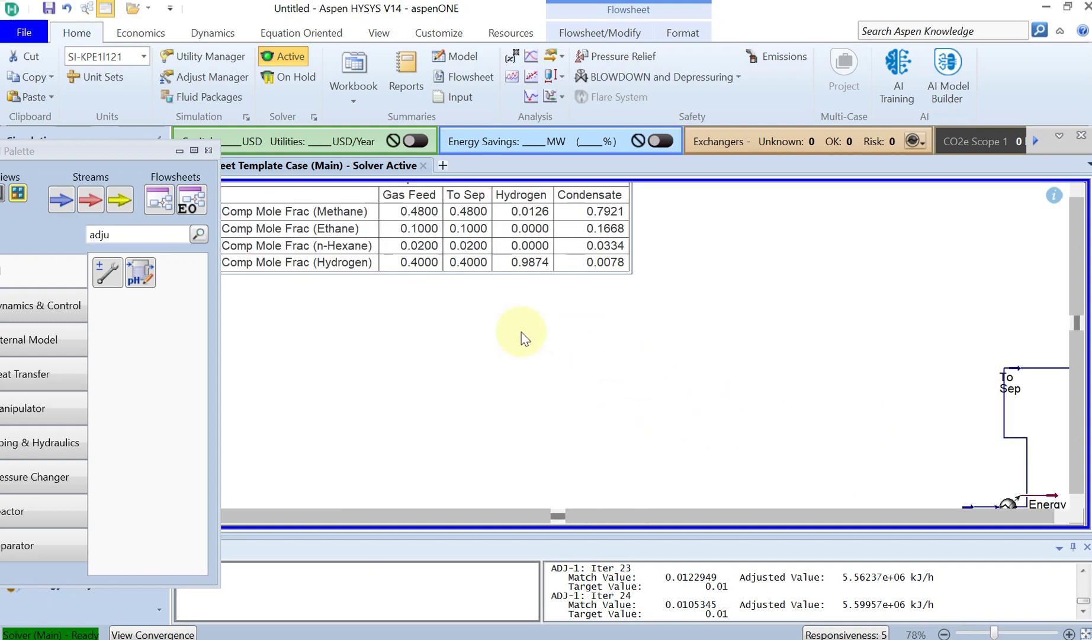
{"action": "scroll", "coordinate": [522, 337], "scroll_direction": "down", "scroll_amount": 1}
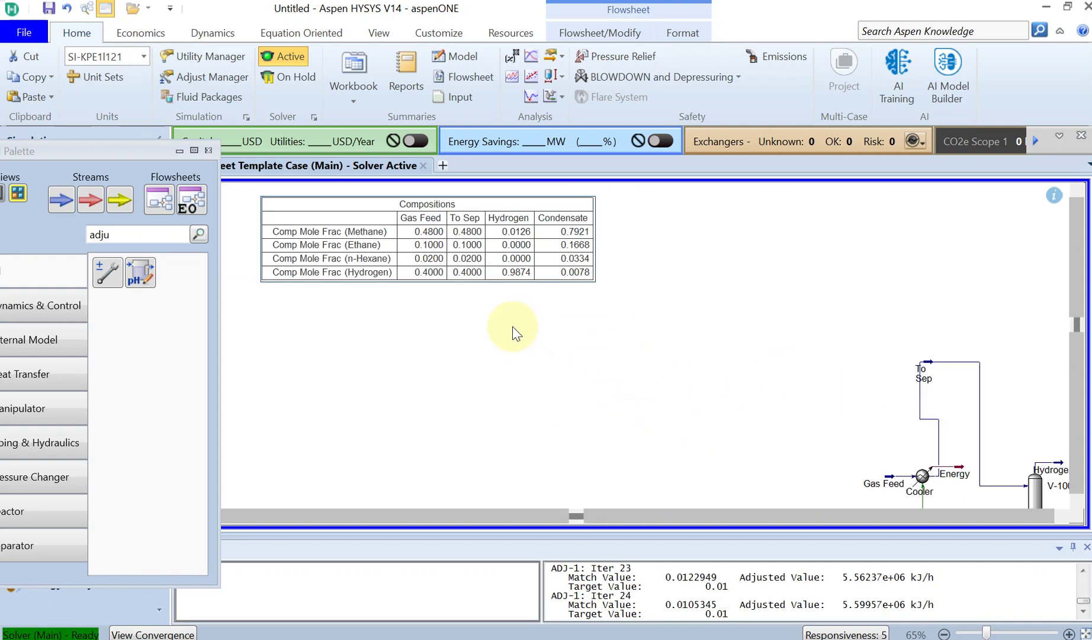